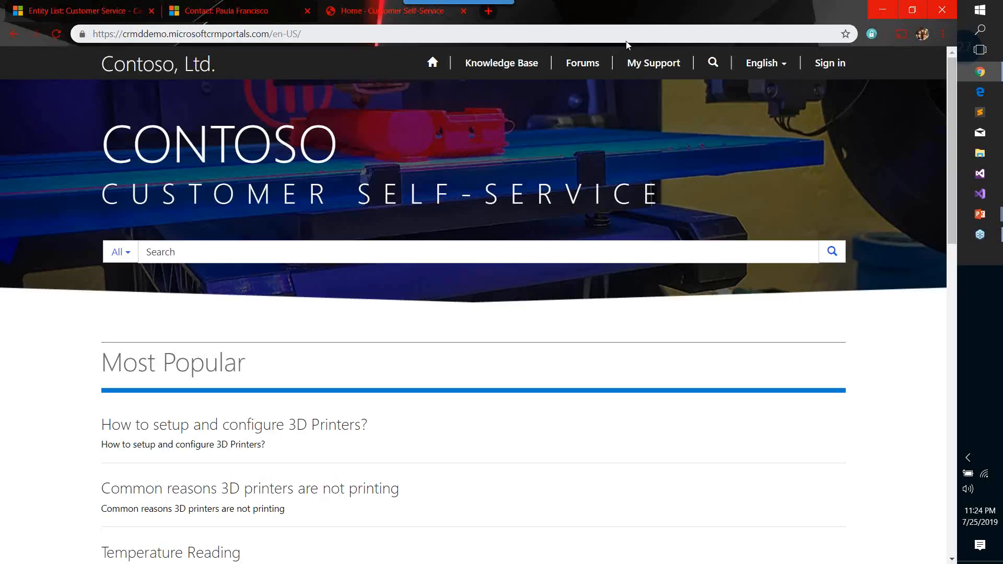
Step: View the support page while signed out, return to the home page and sign in with the prefilled local account
click(651, 68)
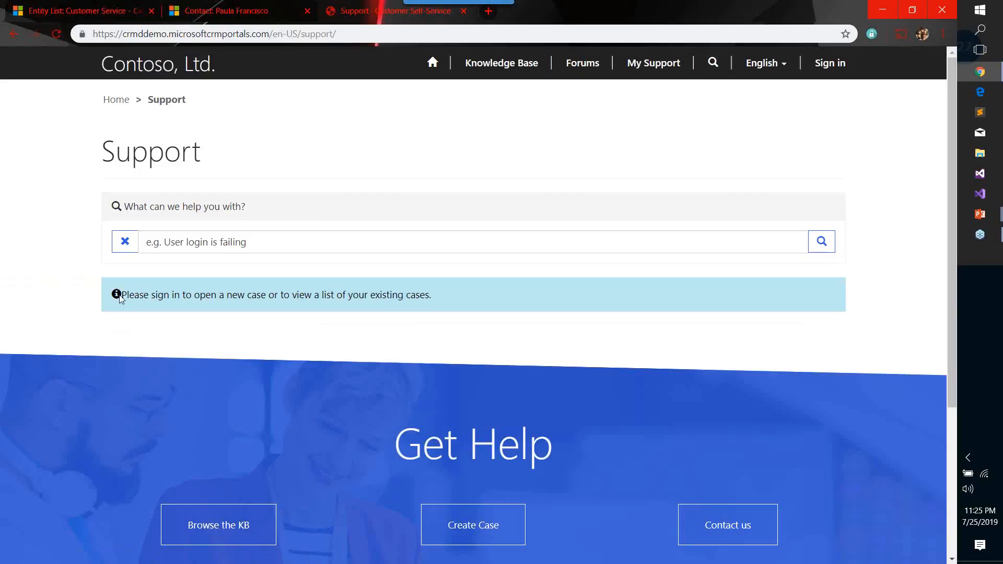
click(434, 64)
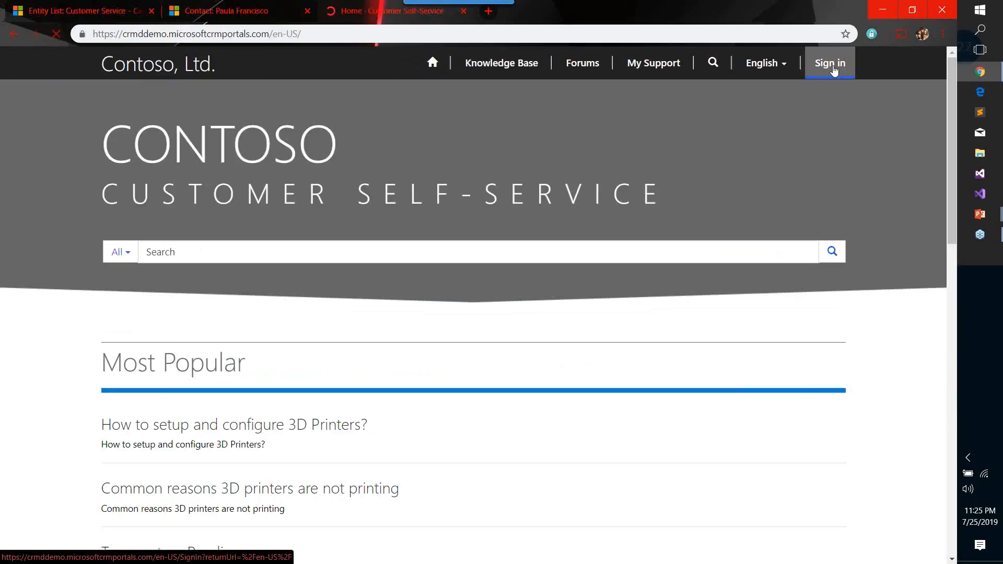
click(832, 69)
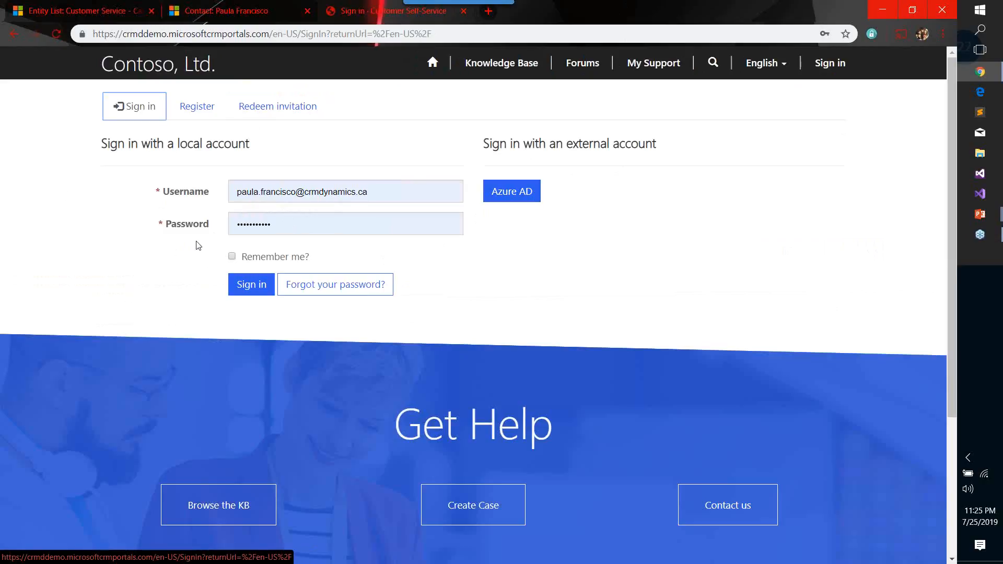
click(250, 289)
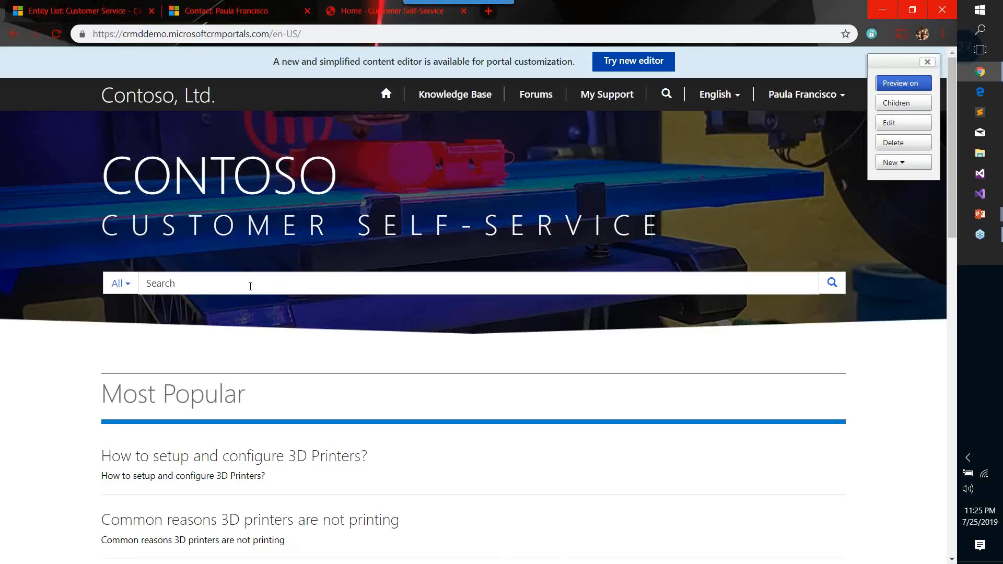
Step: Open the My Support page and review the open cases list and the floating page-editing toolbar
click(605, 99)
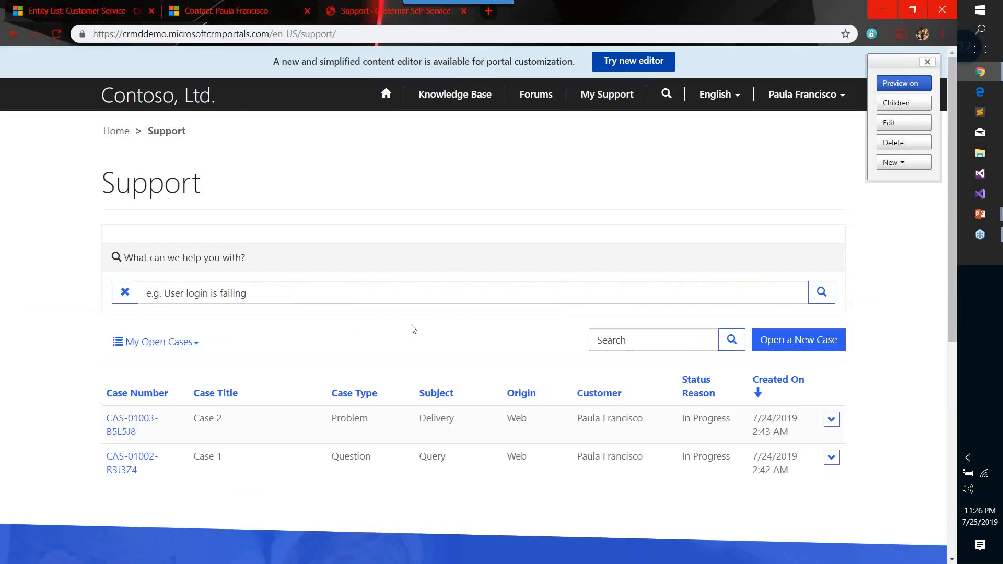
scroll(413, 329, down, 1)
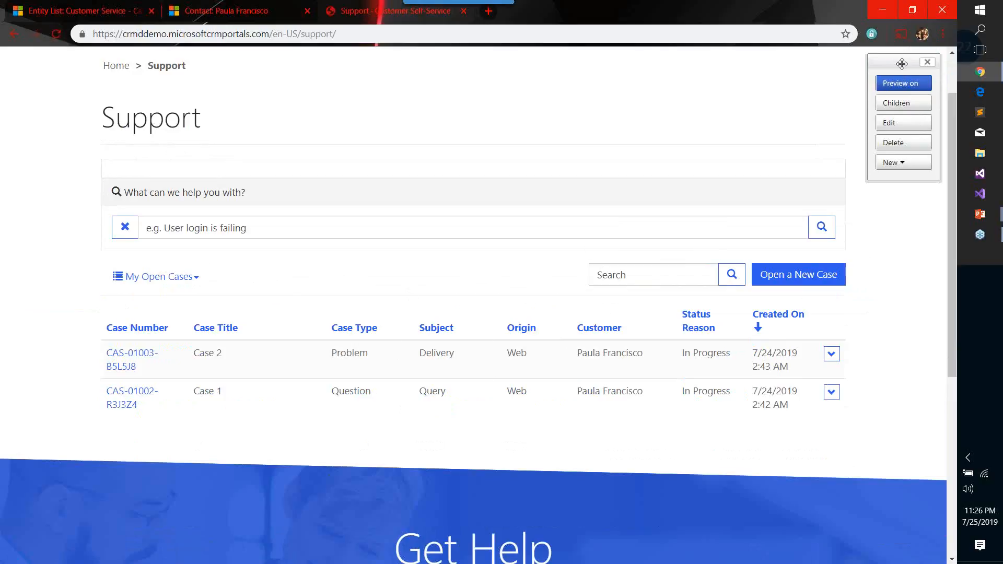
mouse_move(900, 63)
mouse_down()
mouse_move(885, 63)
mouse_move(896, 63)
mouse_up()
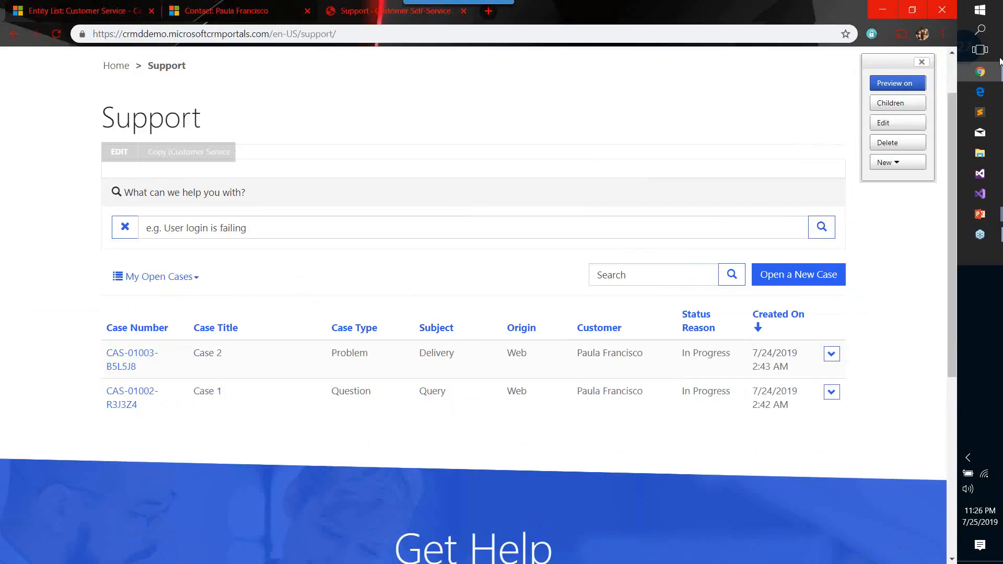
scroll(953, 83, up, 2)
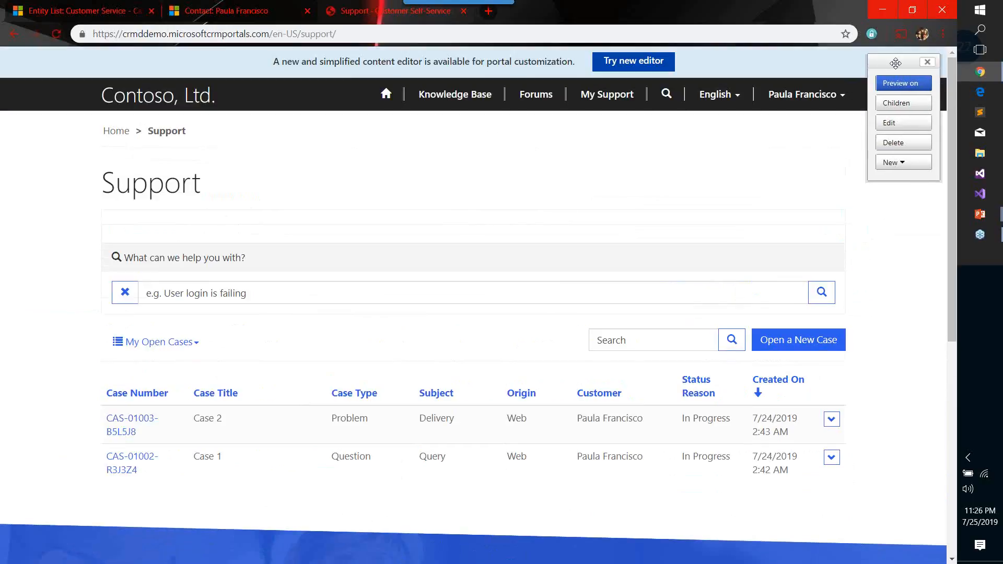
mouse_move(893, 61)
mouse_down()
mouse_move(877, 64)
mouse_move(889, 60)
mouse_up()
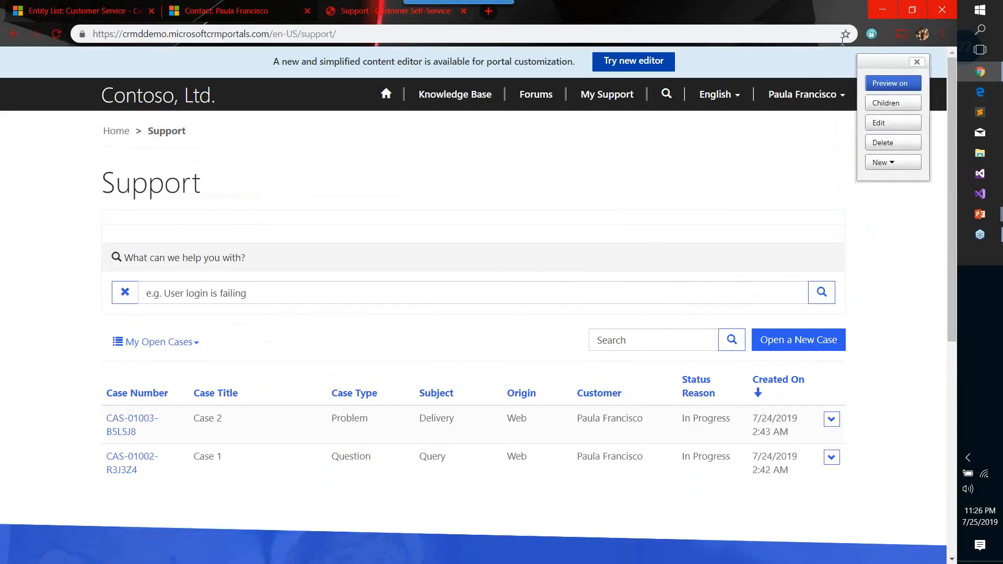
Step: Replace the Navbar Left content with "Your Company, Inc." and save it
mouse_move(386, 72)
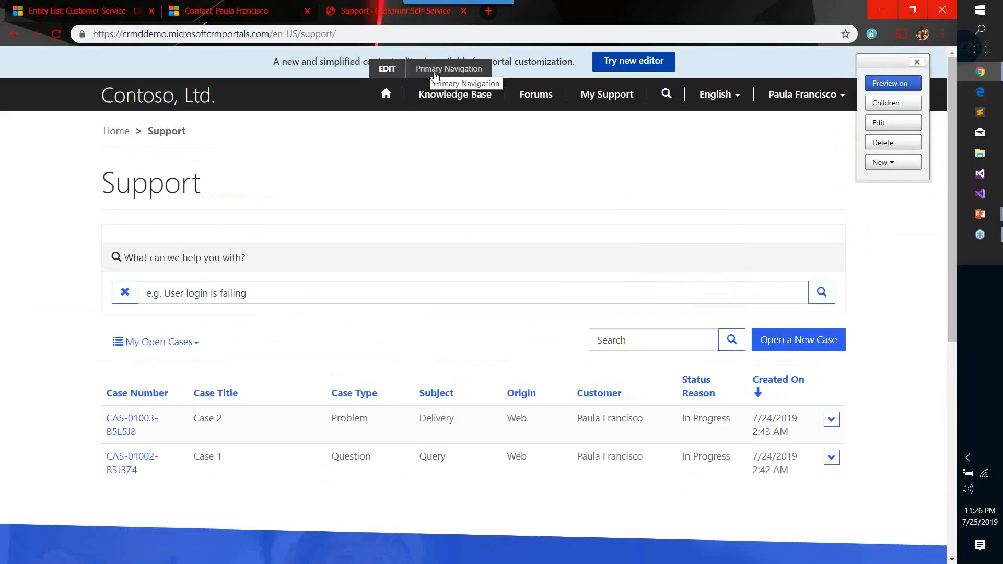
mouse_move(107, 95)
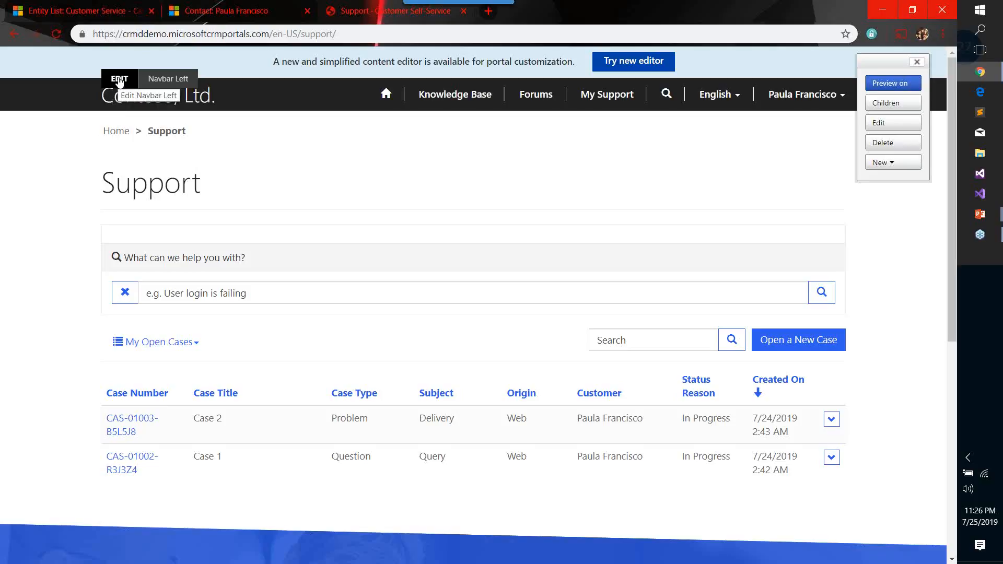
click(119, 81)
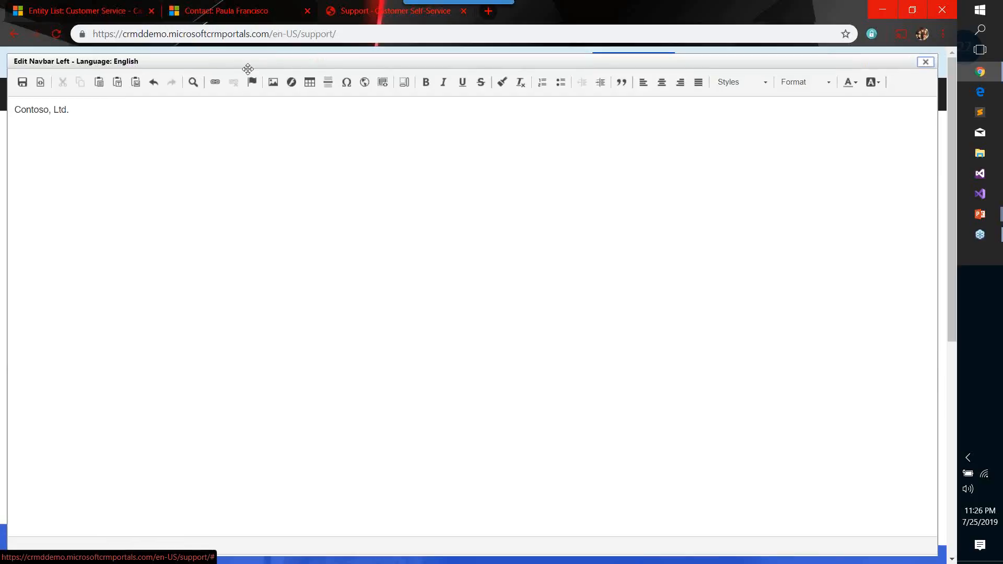
click(93, 113)
key(ctrl+a)
text(Your D)
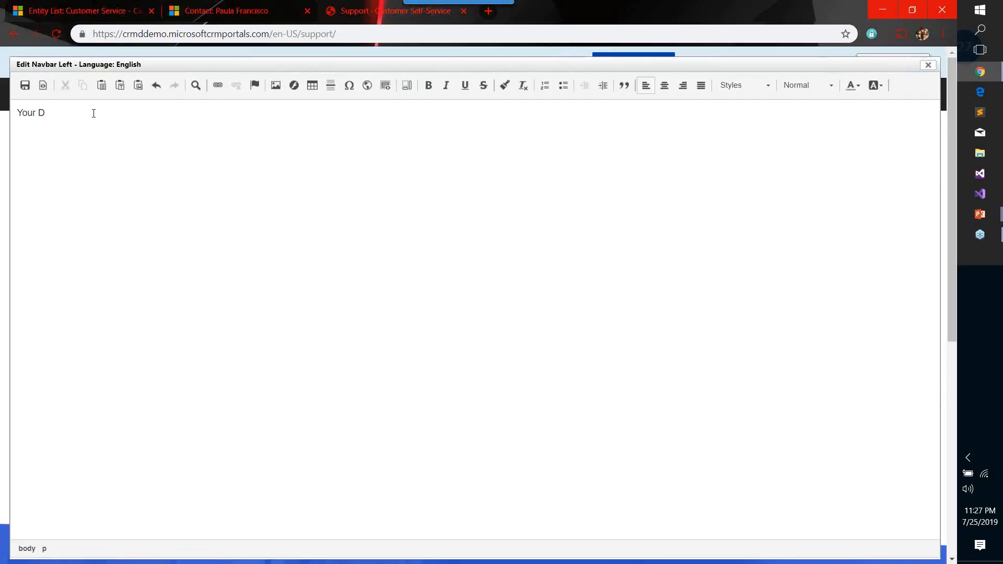
key(BackSpace)
text(Company, Inc.)
drag(118, 64, 115, 56)
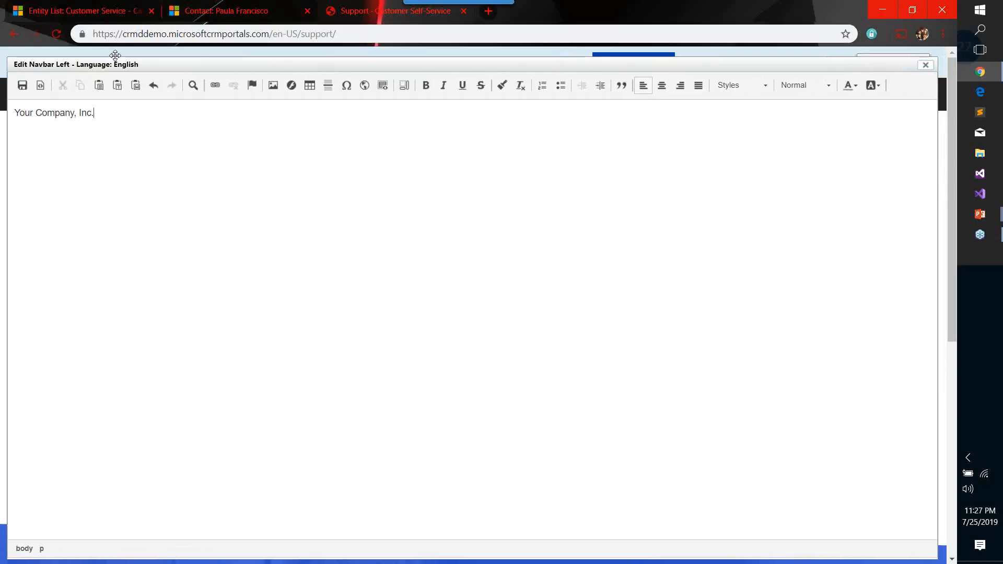
click(21, 86)
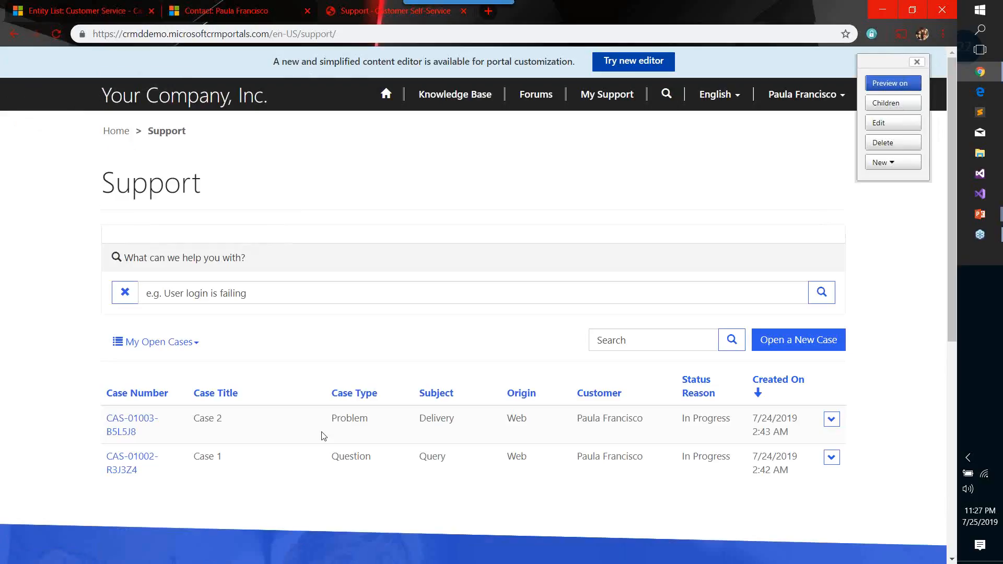
Step: Examine the other editable sections of the Support page, including the Get Help heading and the primary navigation
scroll(321, 436, down, 5)
mouse_move(111, 316)
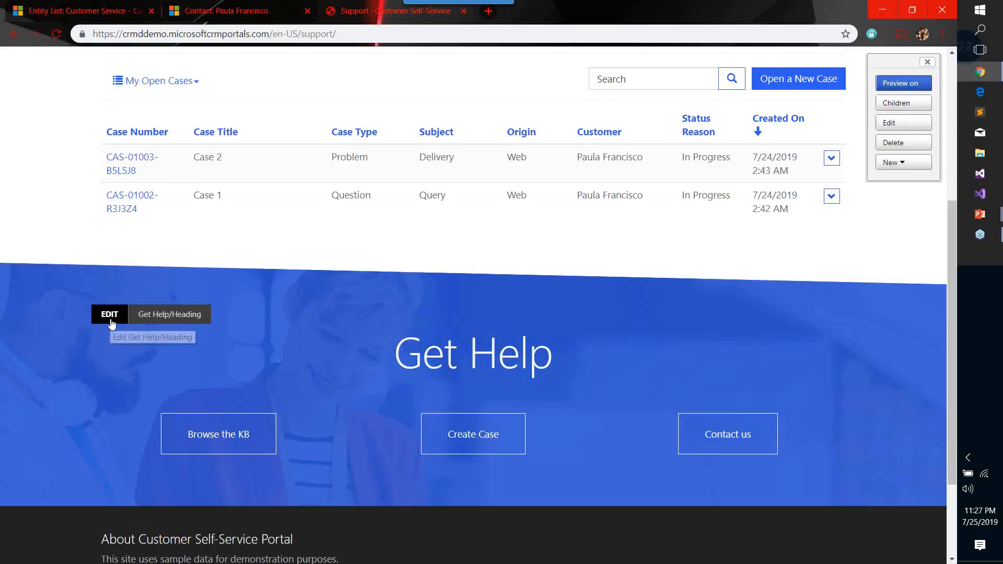
scroll(620, 270, up, 3)
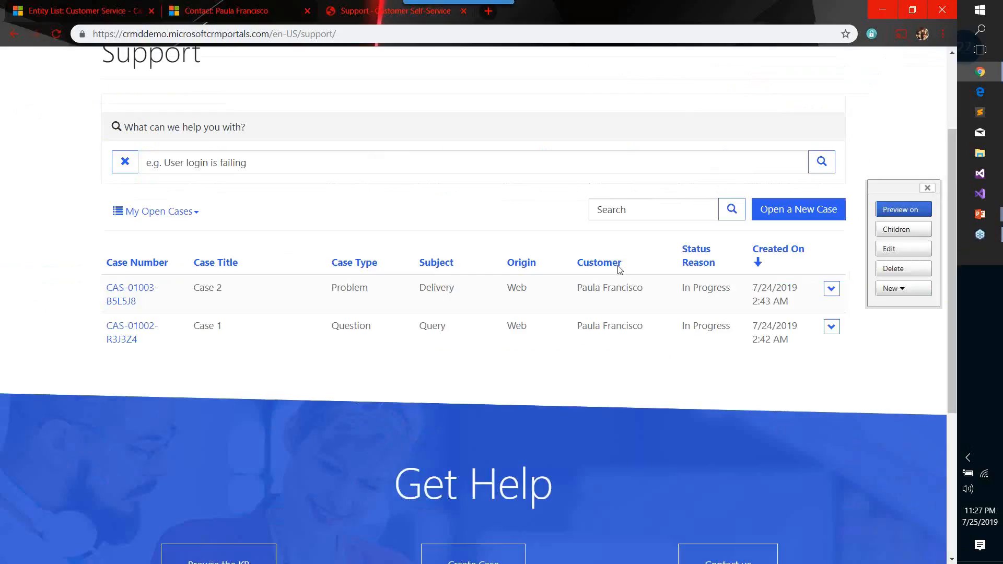
scroll(620, 270, up, 3)
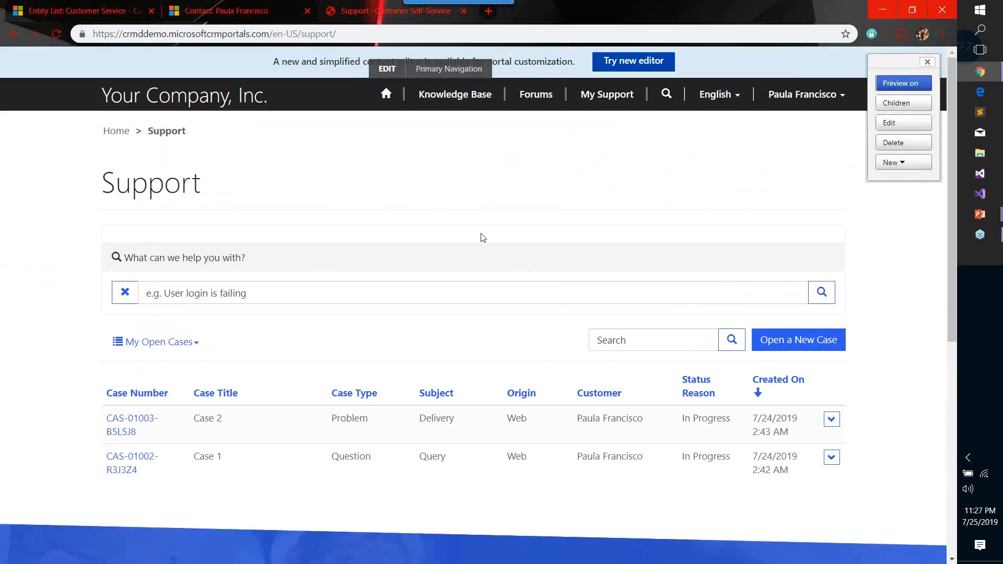
mouse_move(473, 233)
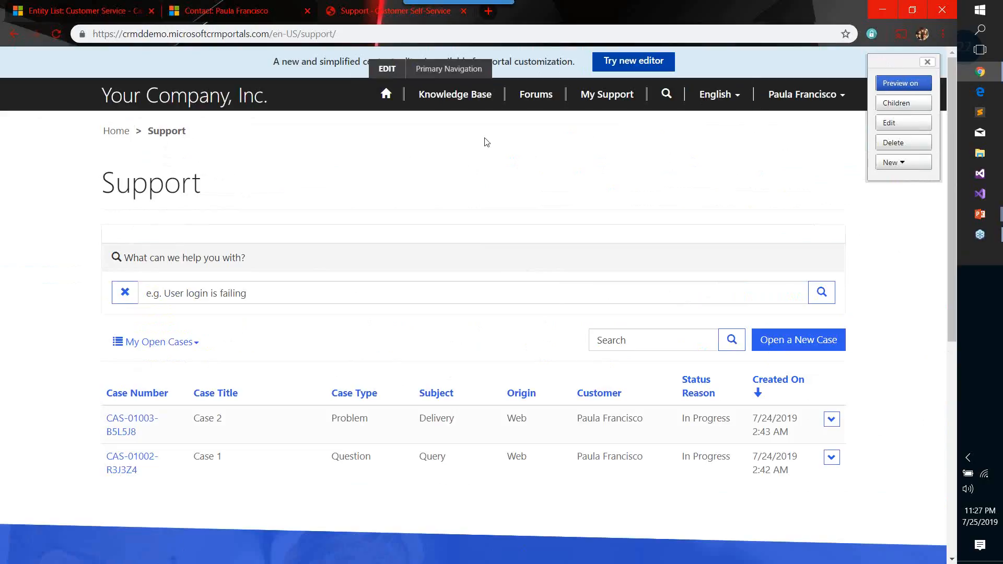
Step: Open the signed-in user's profile page and review its editable sections, information fields and contact preferences
click(799, 102)
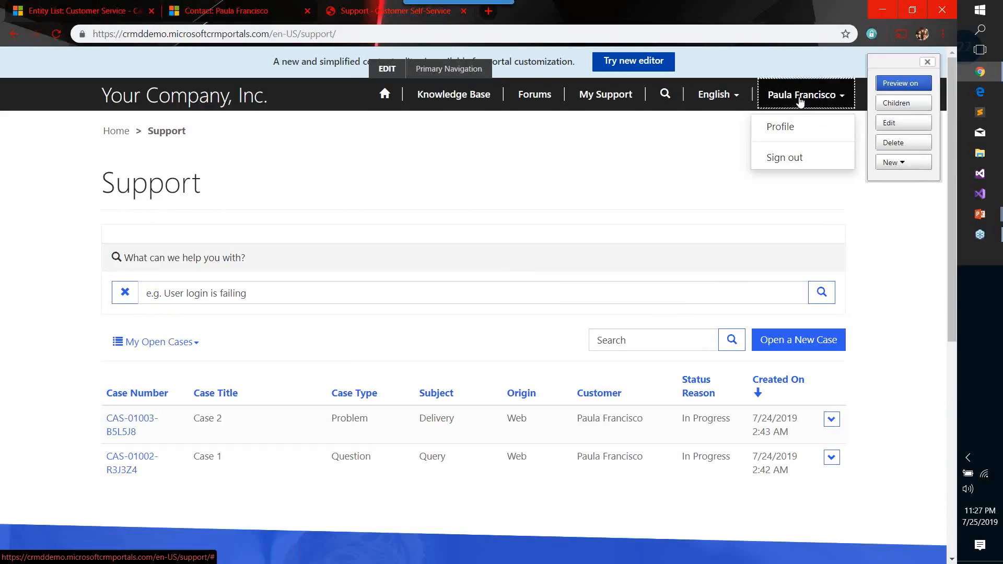
click(778, 130)
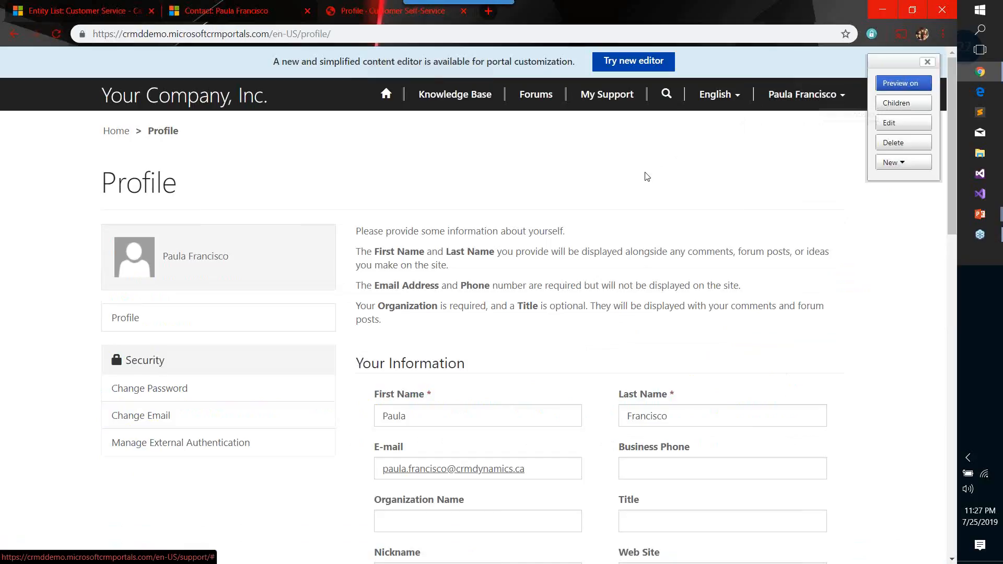
mouse_move(536, 201)
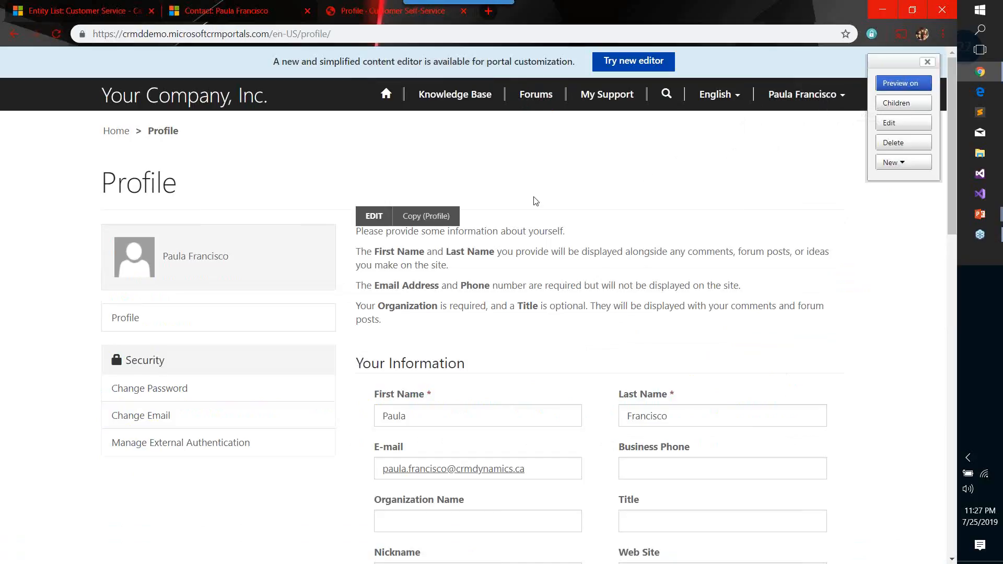
scroll(536, 201, down, 1)
mouse_move(139, 125)
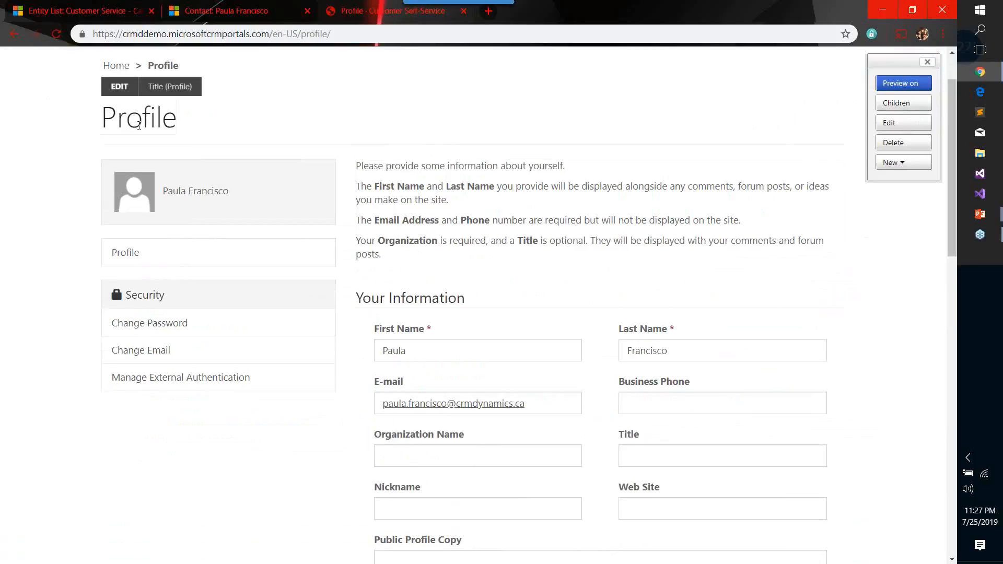
scroll(139, 126, up, 1)
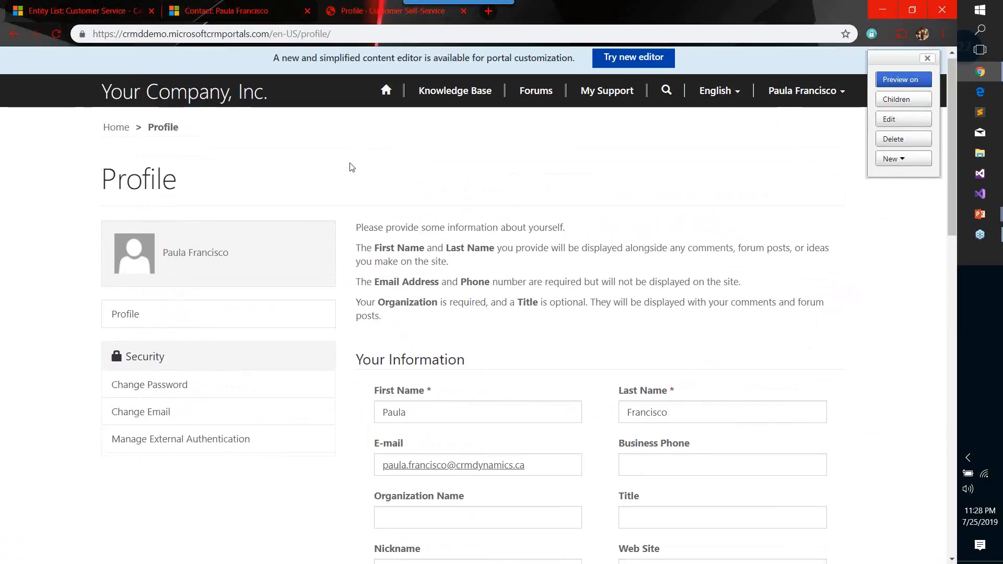
scroll(351, 166, down, 4)
scroll(352, 166, down, 1)
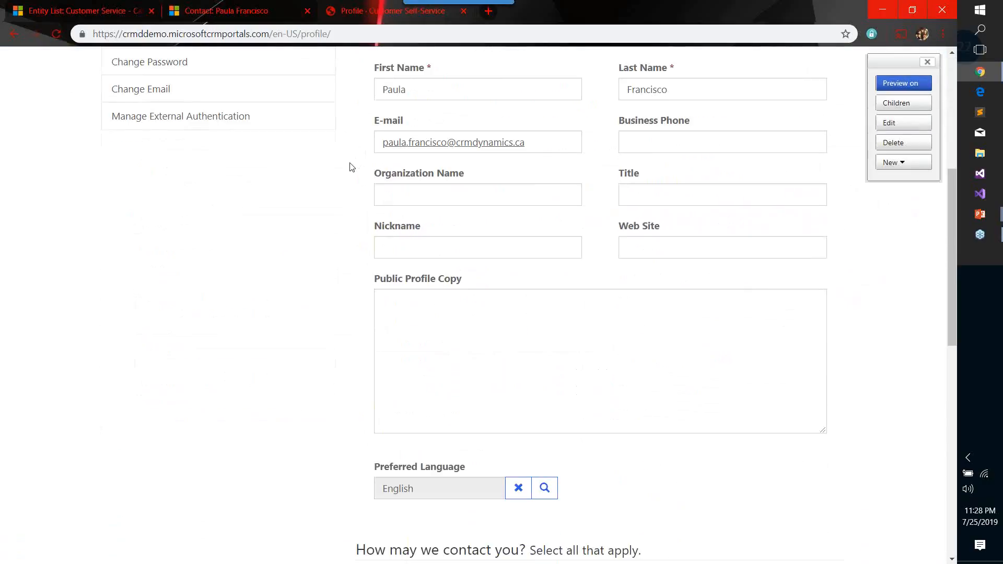
scroll(354, 165, up, 1)
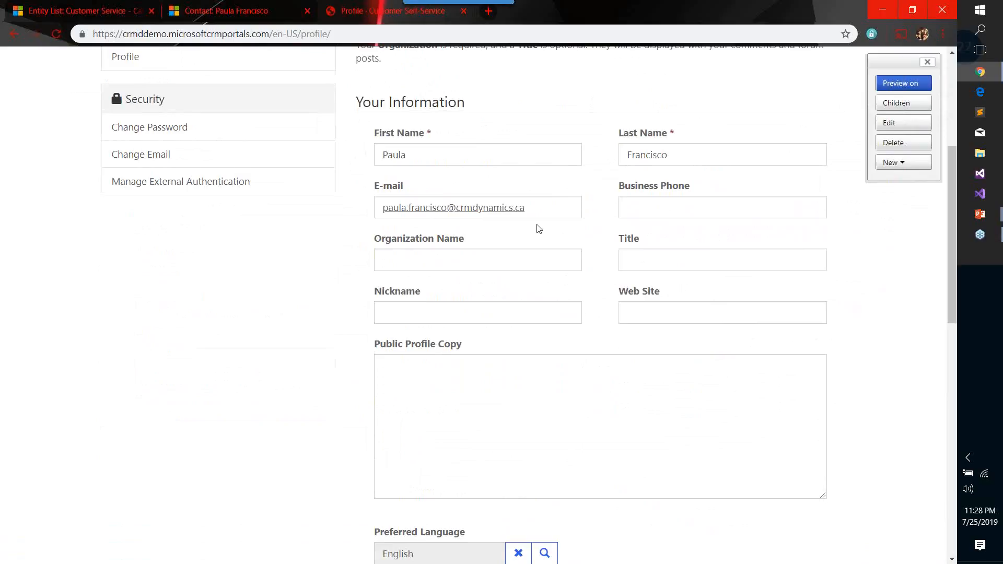
mouse_move(365, 97)
scroll(447, 413, down, 2)
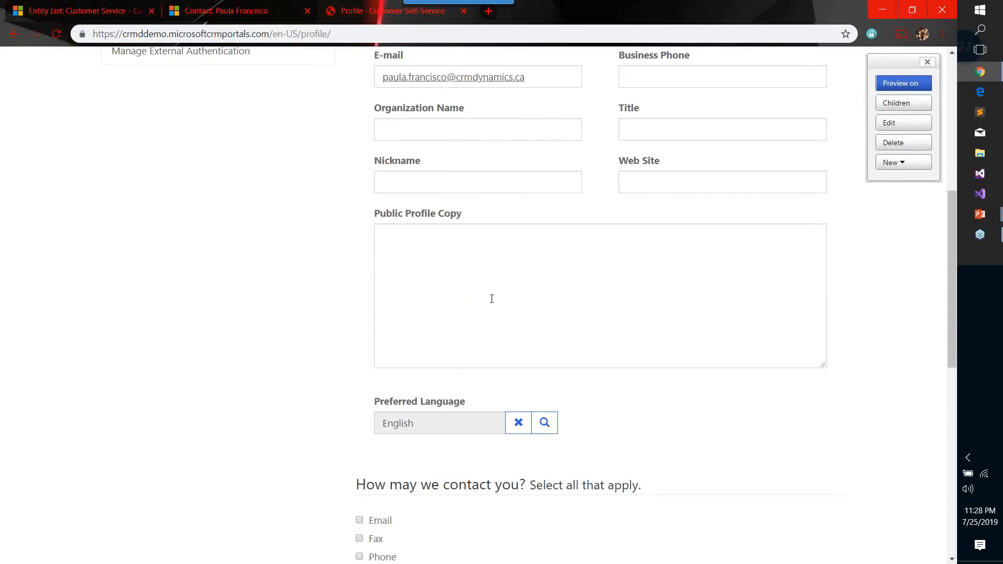
scroll(494, 300, up, 2)
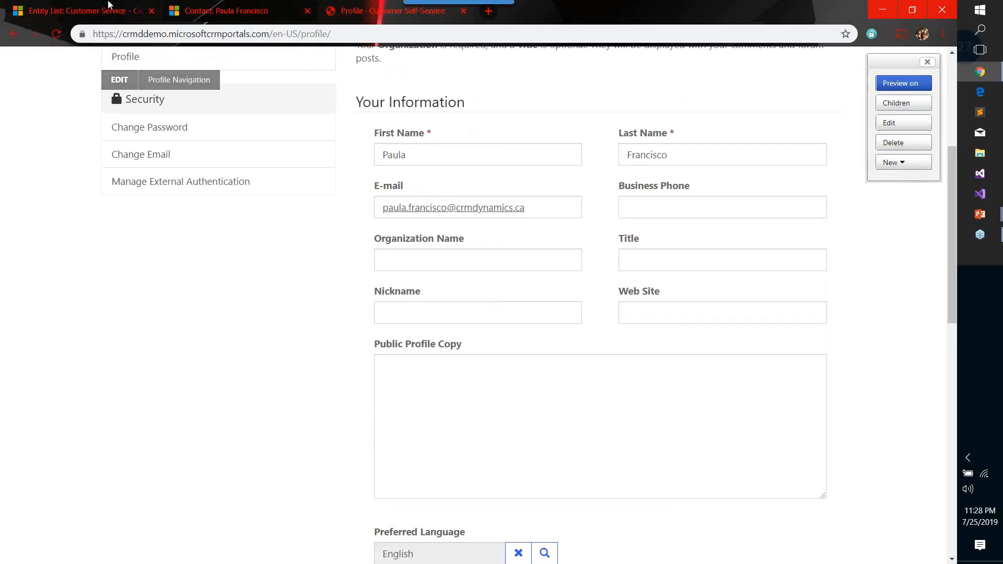
Step: Compare the portal profile fields with the matching contact record's Profile Web Form in Dynamics 365
click(207, 9)
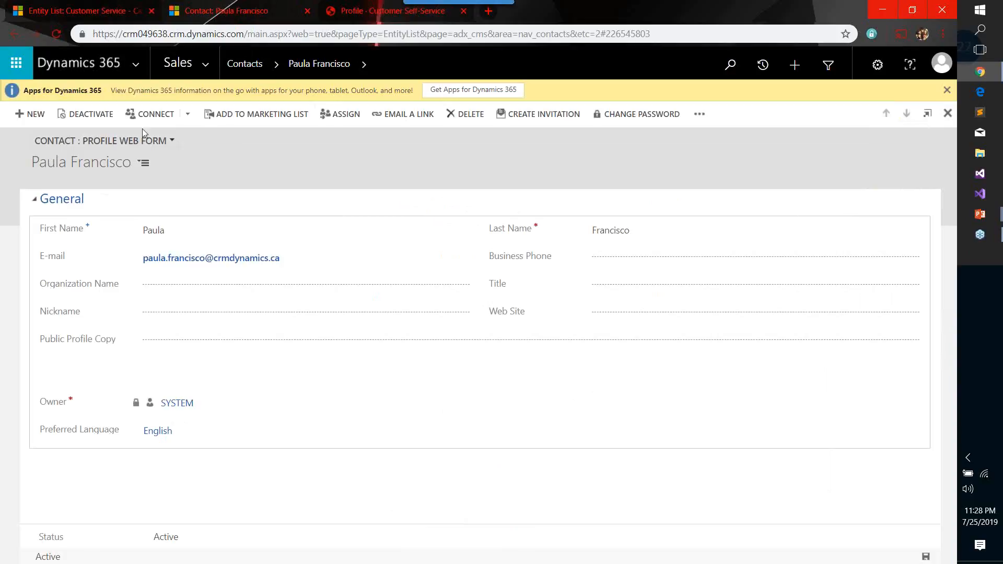
click(365, 11)
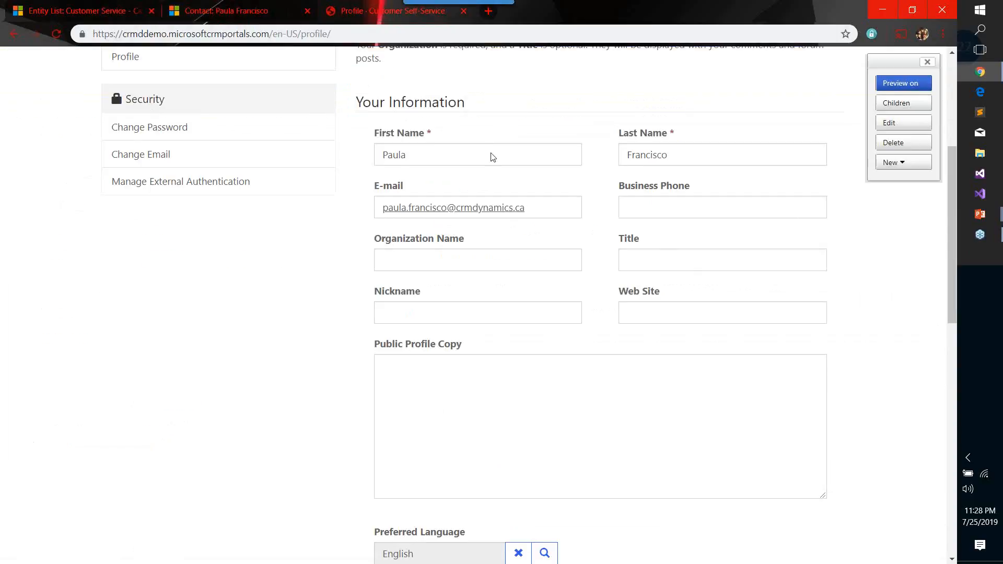
click(221, 11)
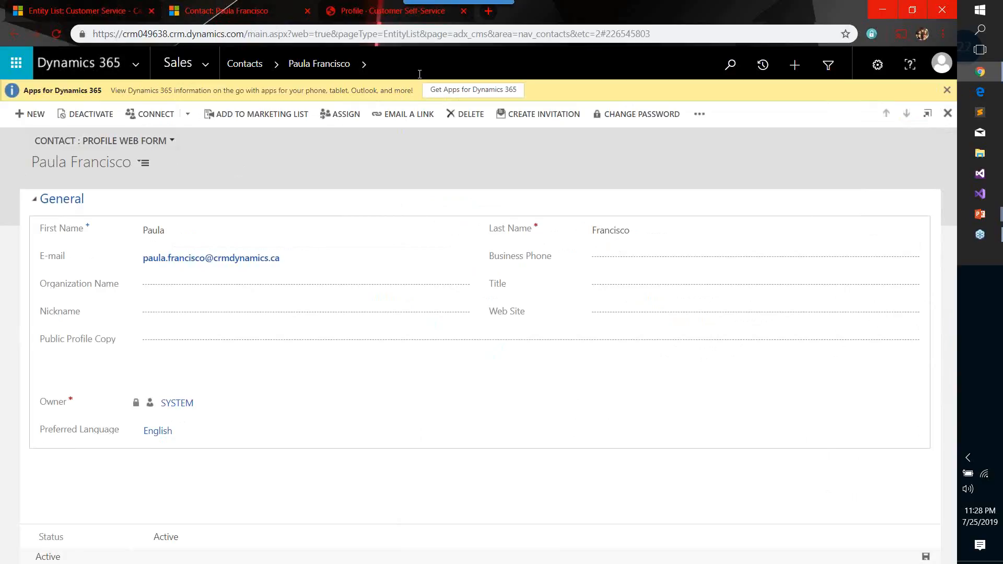
click(387, 11)
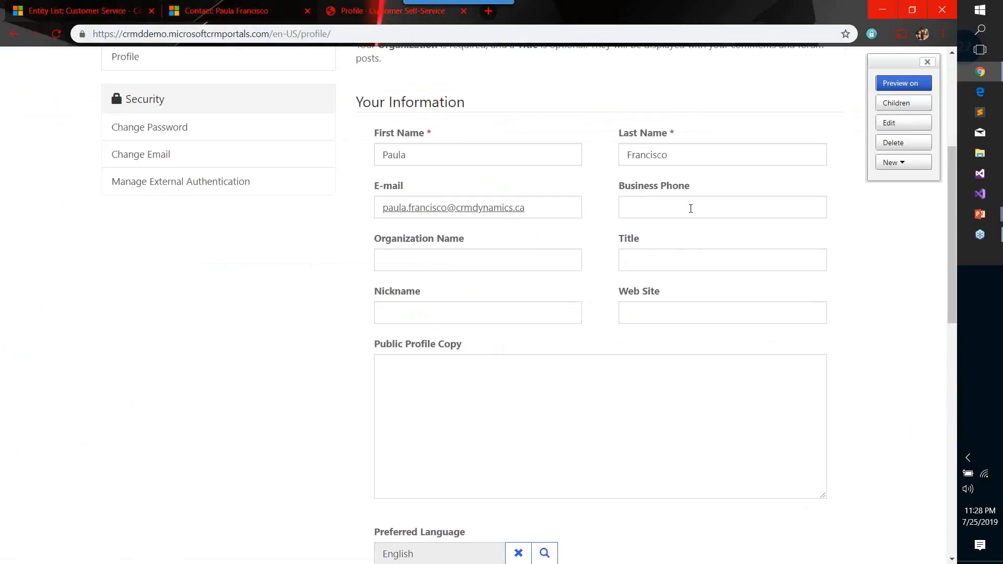
Step: Enter the user's business phone number and set the Organization Name to "Awesome Org" in the portal profile
click(691, 208)
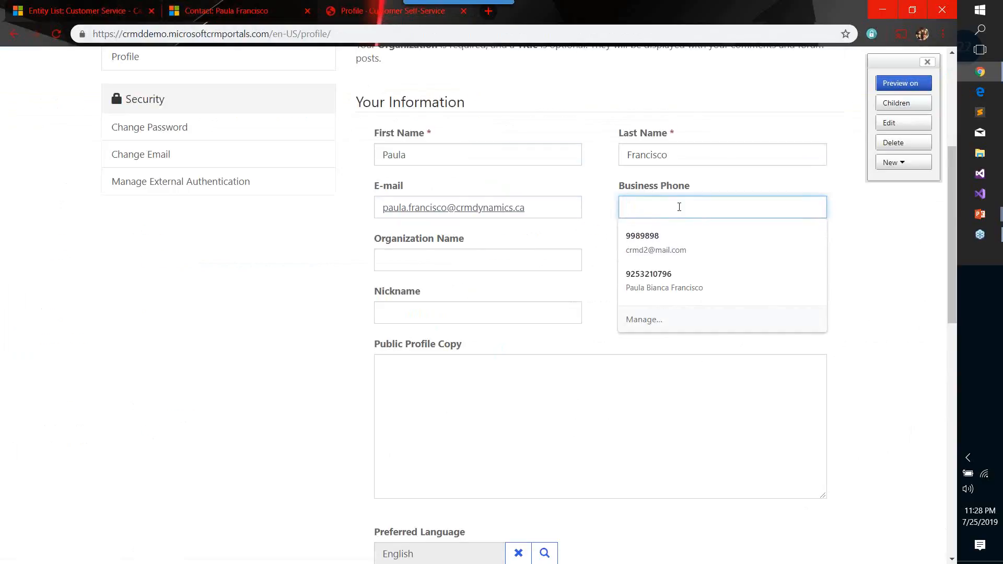
text(99988898)
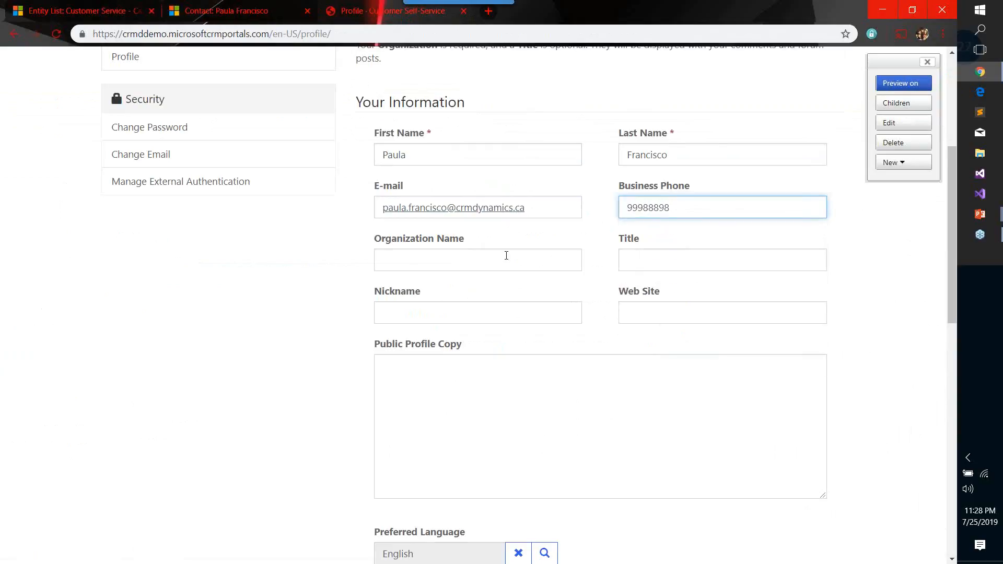
click(506, 256)
text(Awe)
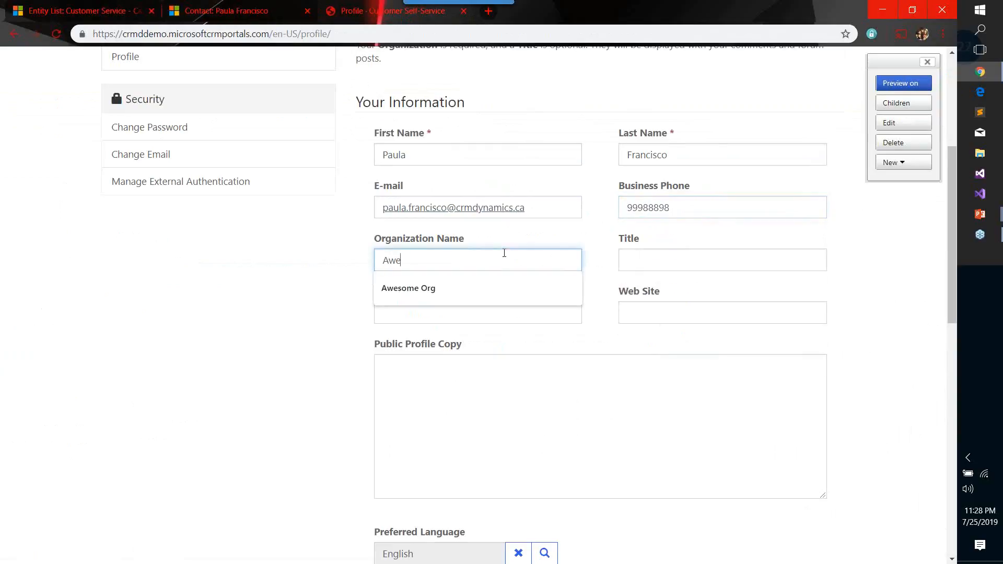
text(some Org)
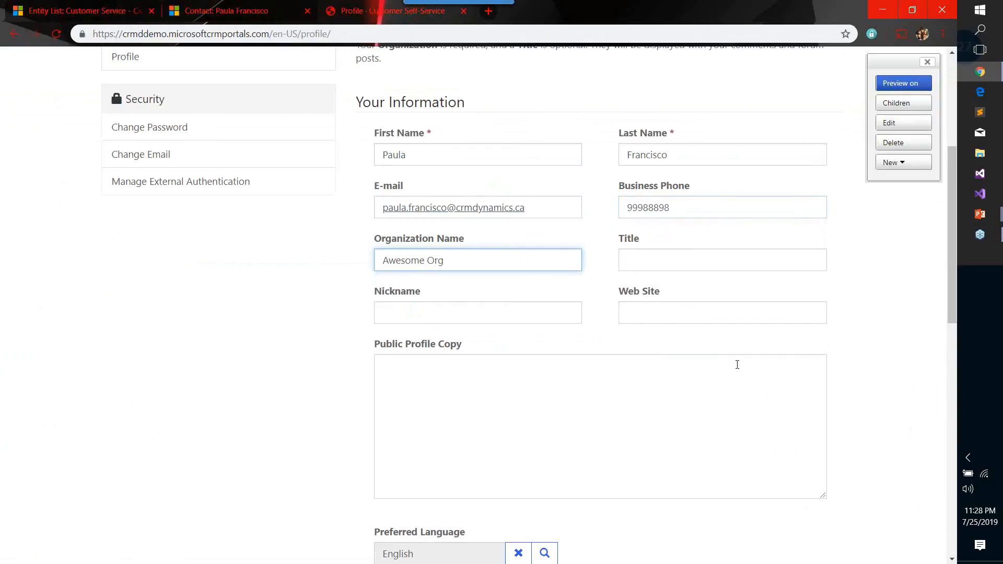
click(398, 317)
text(Paul)
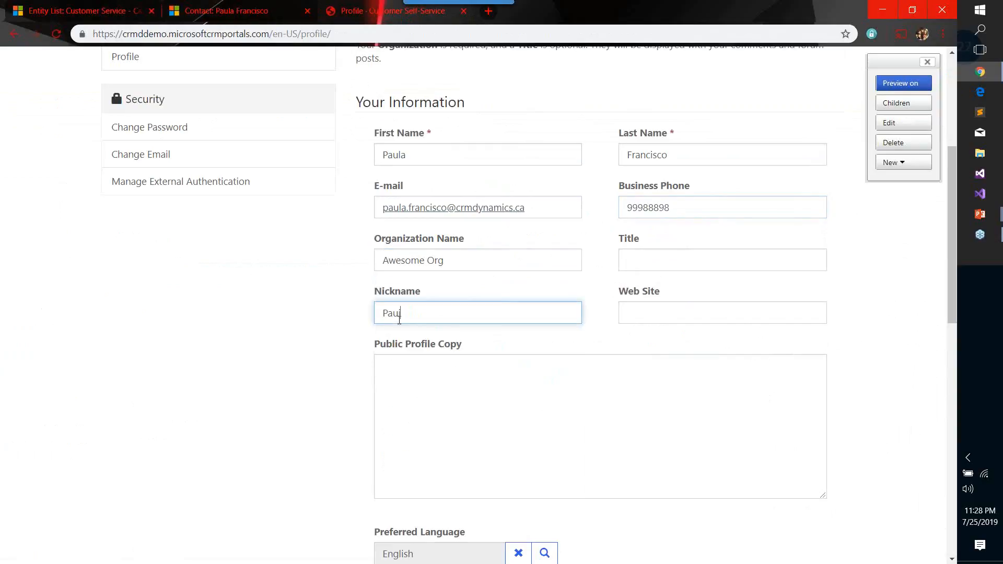
click(681, 312)
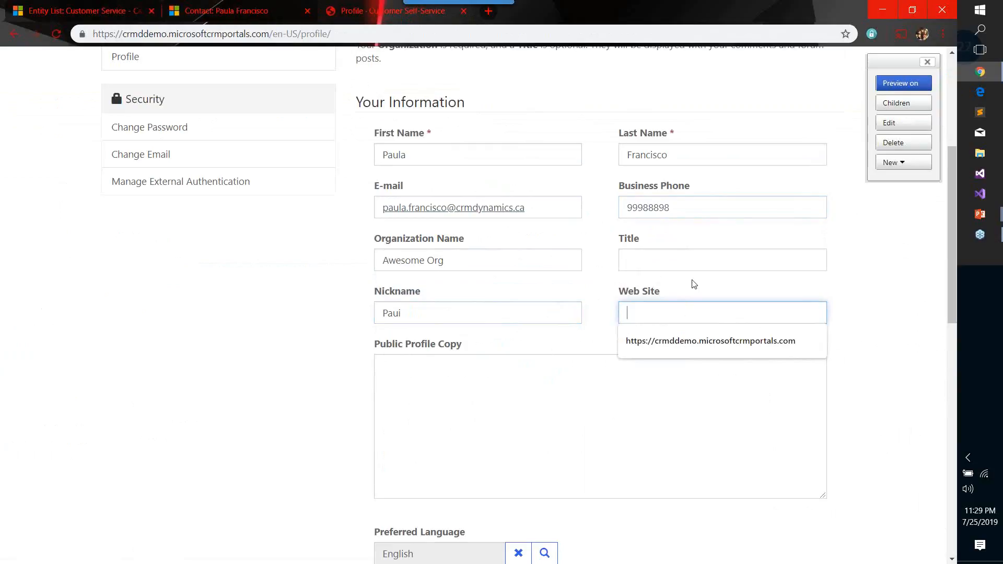
click(677, 346)
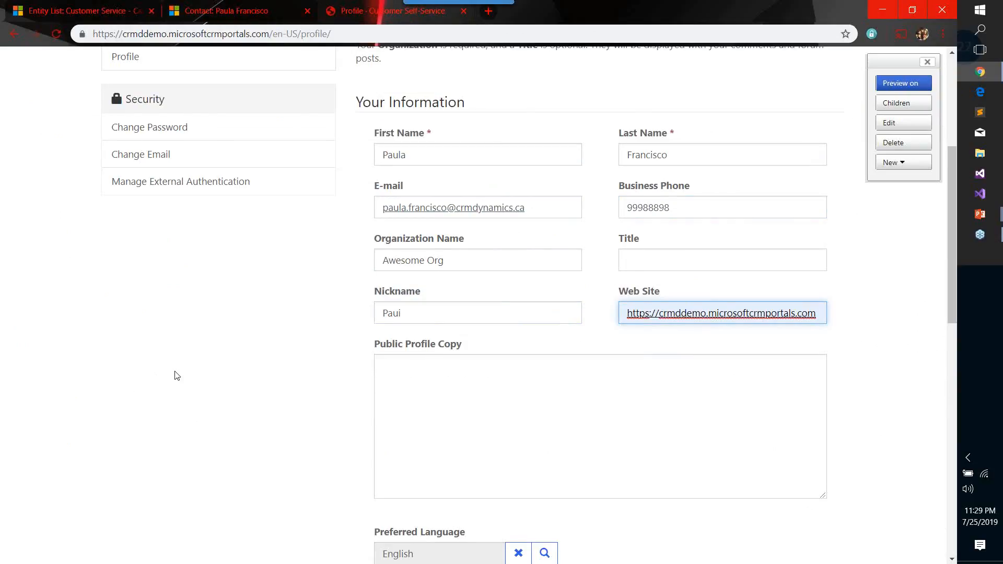
scroll(175, 377, down, 5)
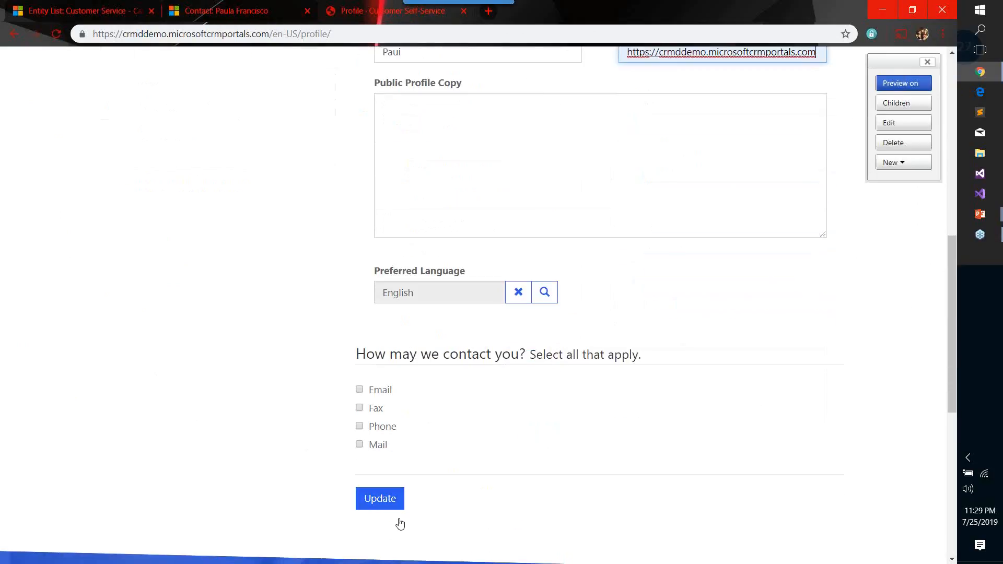
click(380, 501)
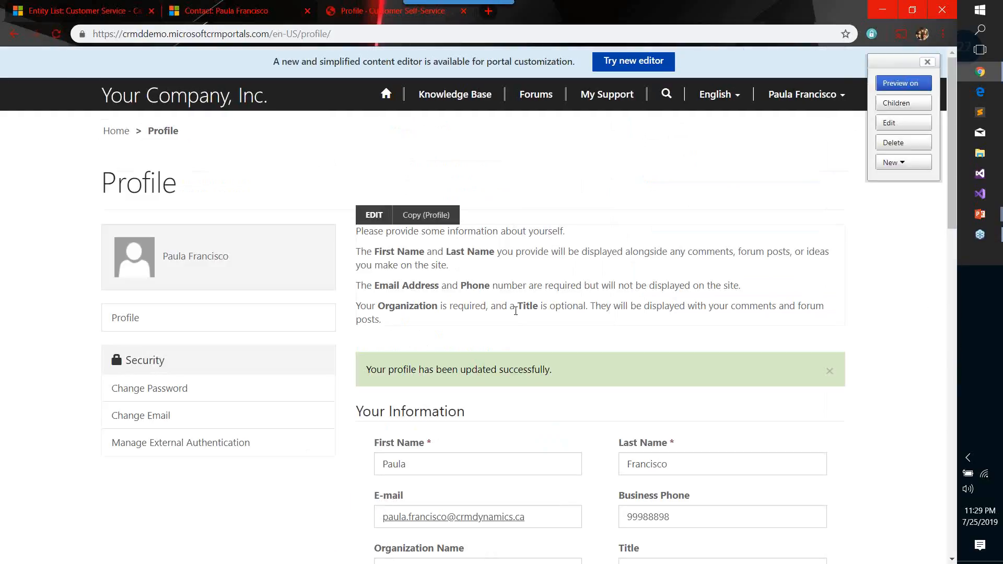
Step: Review the updated portal profile, then reload the matching contact record in Dynamics 365 to compare its fields
scroll(579, 231, down, 4)
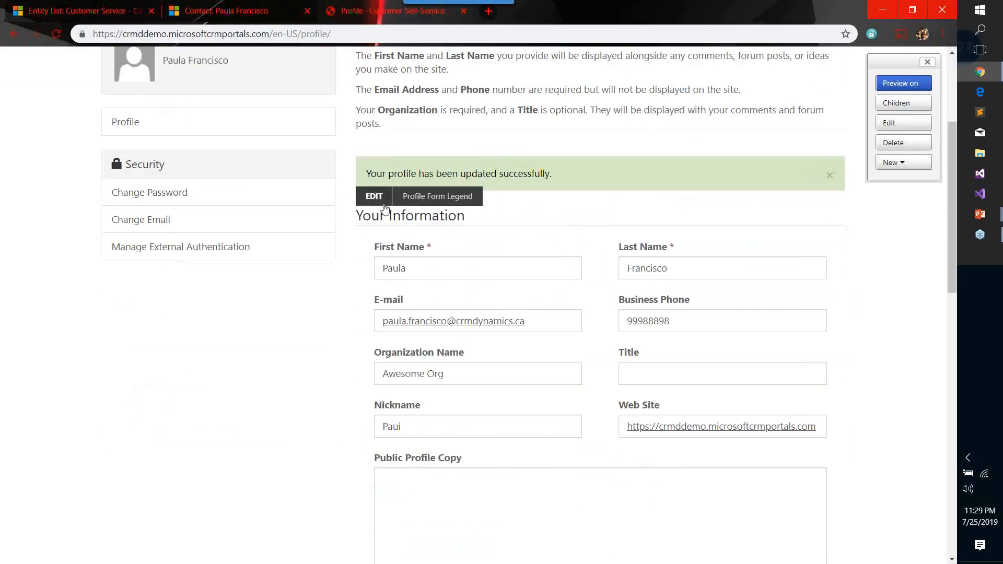
click(214, 13)
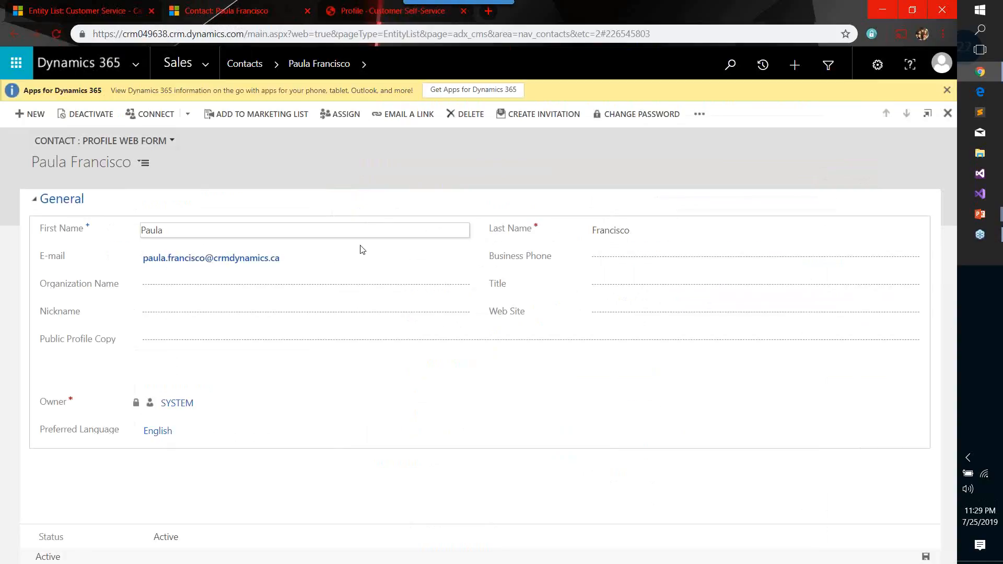
click(56, 35)
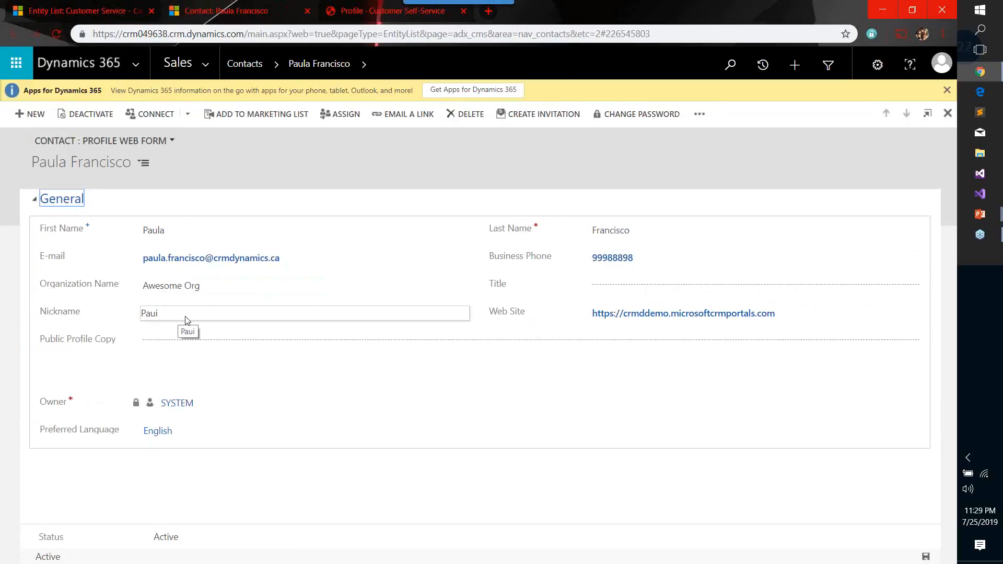
Step: Return to the portal, open the My Support page and review the case list and its available views
click(366, 14)
scroll(619, 130, up, 4)
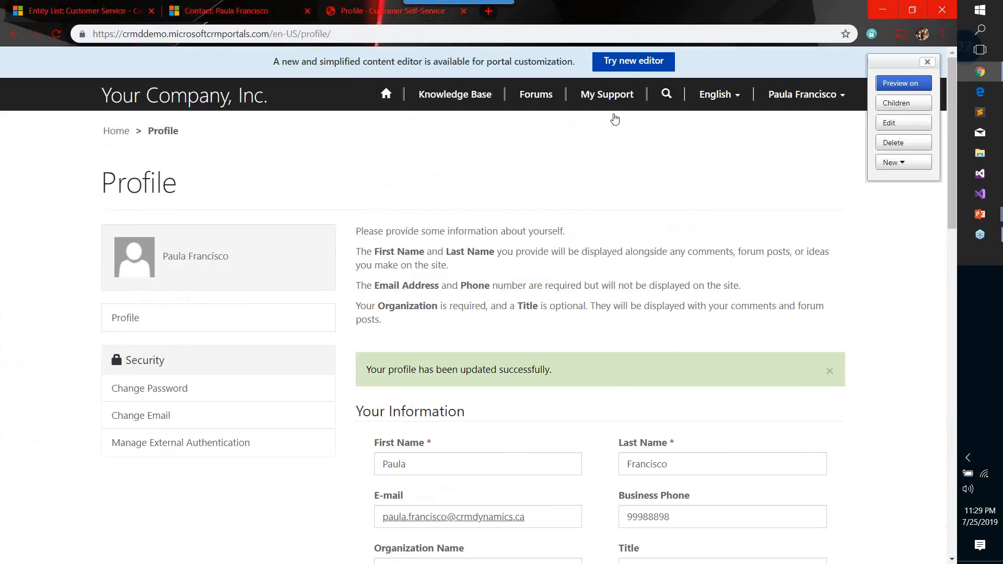
click(604, 98)
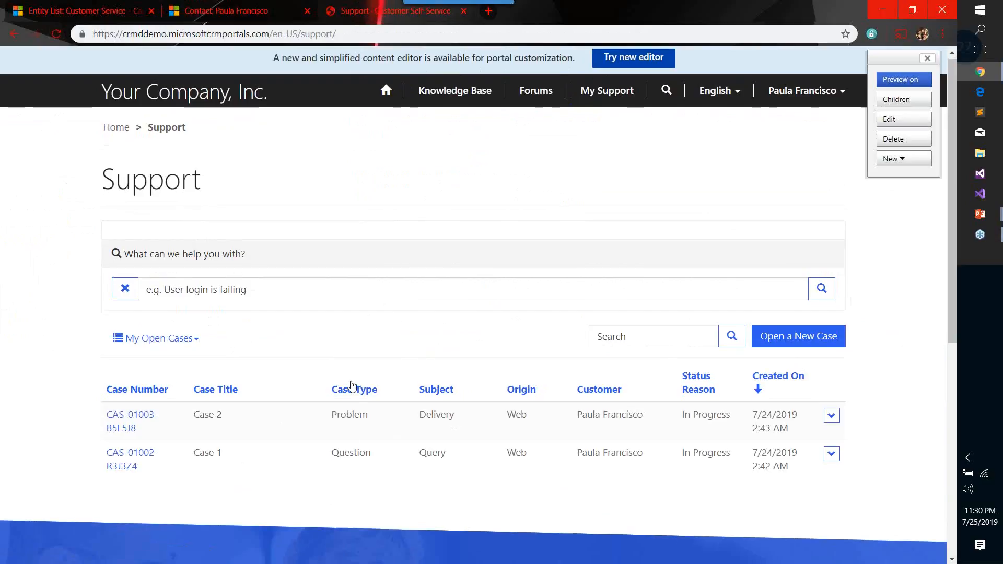
scroll(79, 264, down, 1)
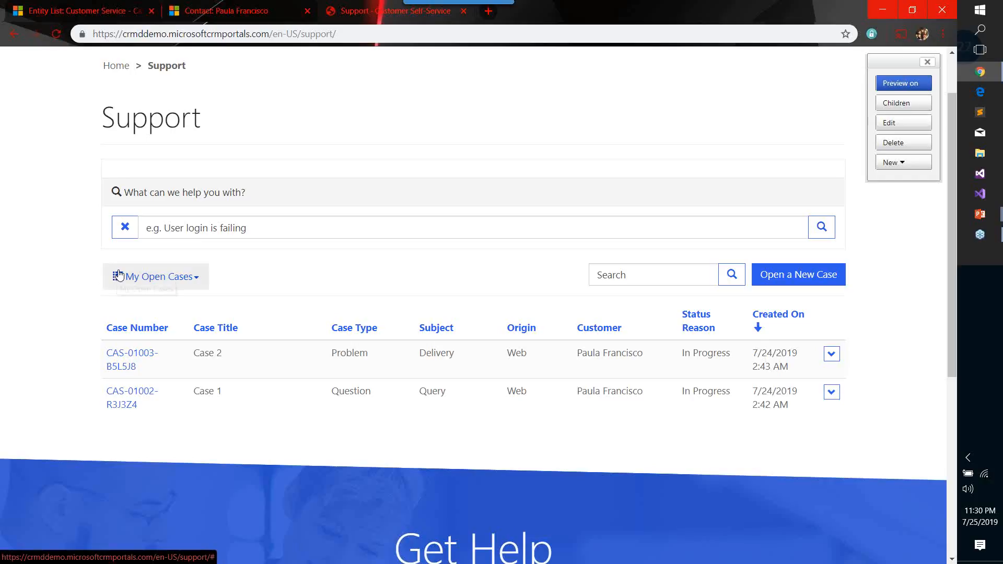
click(194, 280)
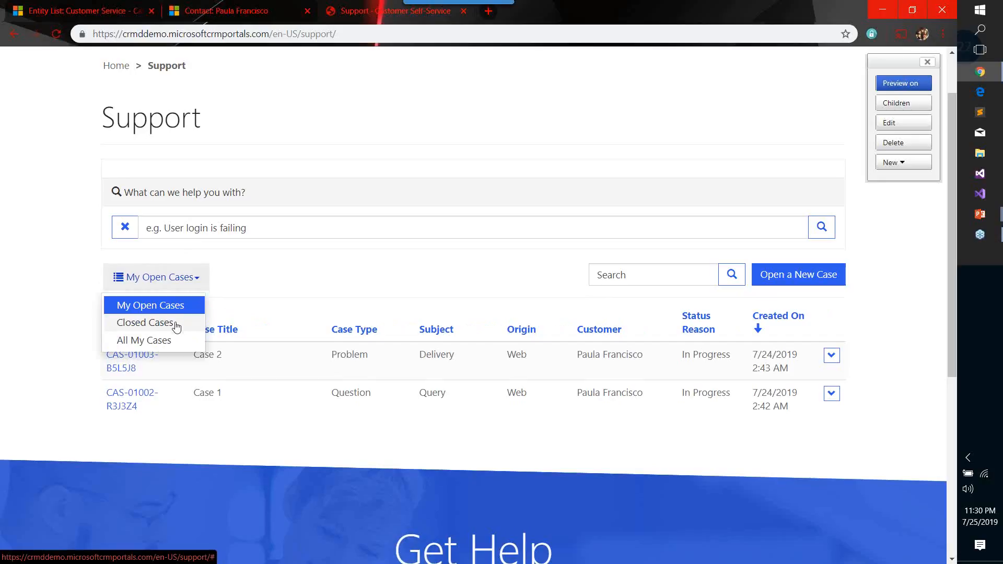
click(308, 275)
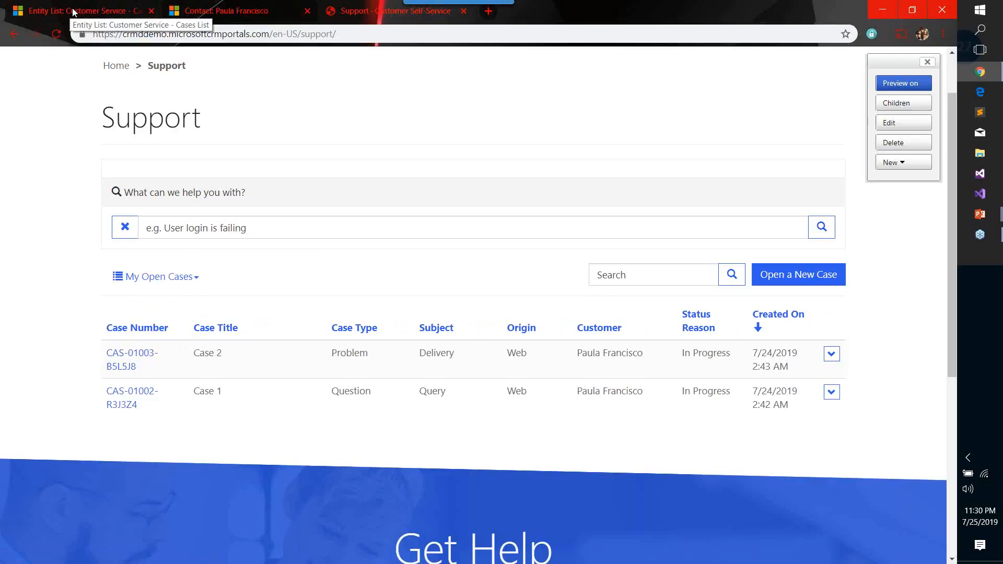
Step: Examine each view configured in the Customer Service - Cases List entity list in Dynamics 365
click(73, 12)
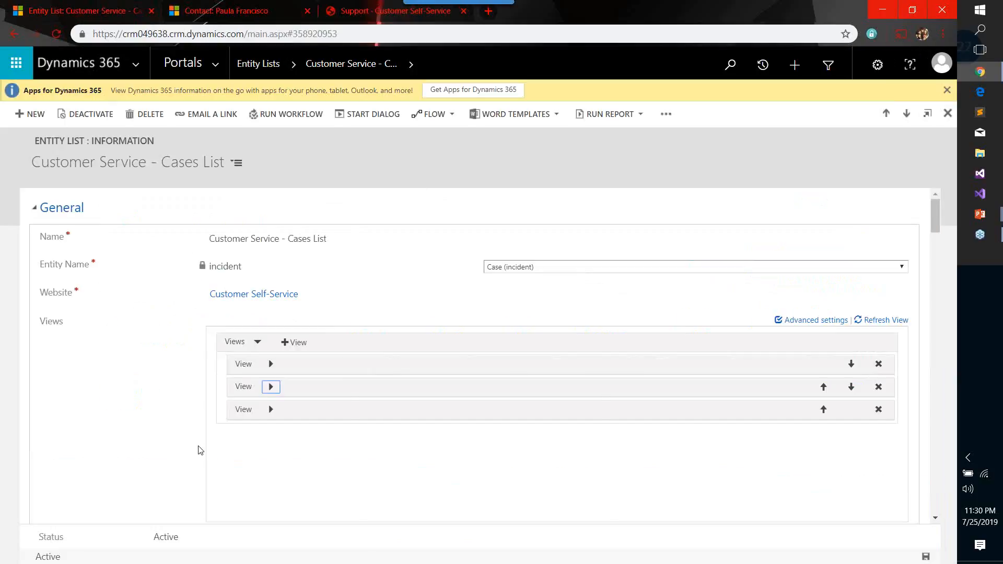
key(alt+Tab)
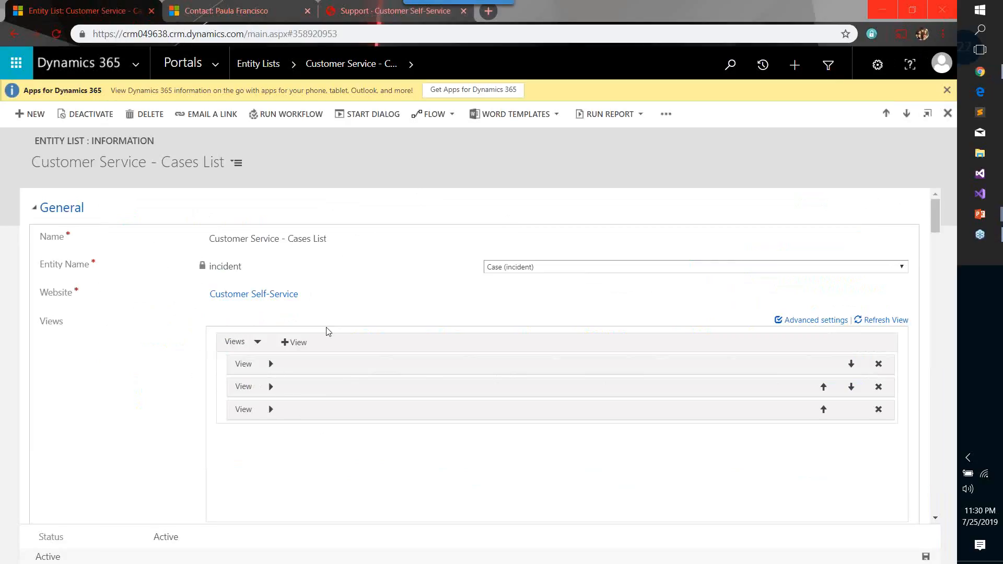
scroll(328, 340, down, 1)
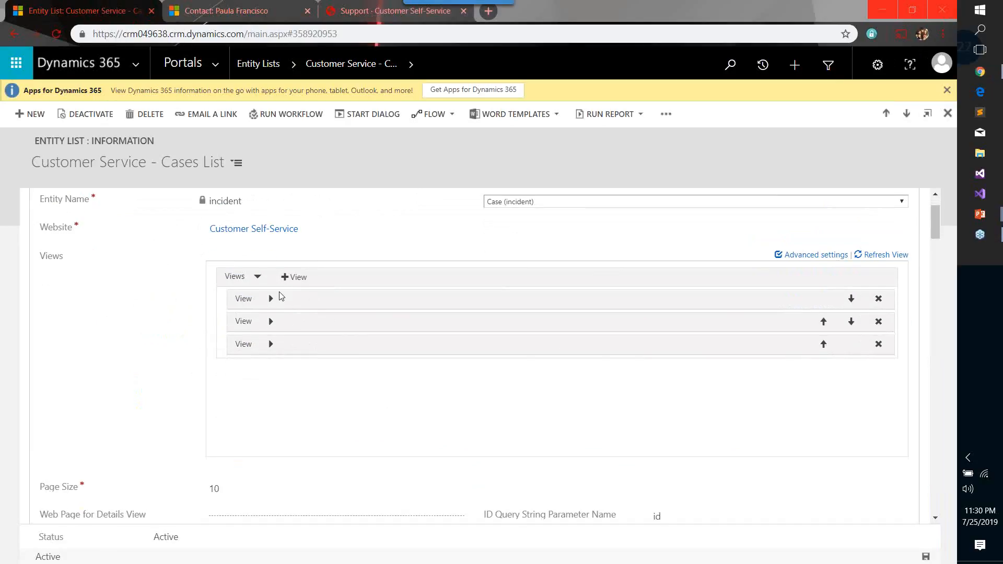
click(271, 300)
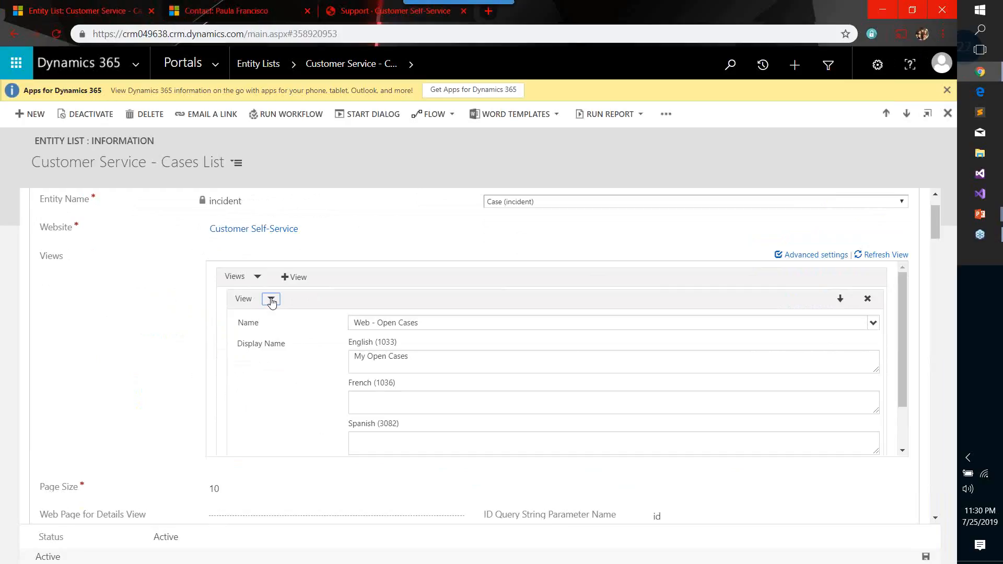
click(271, 299)
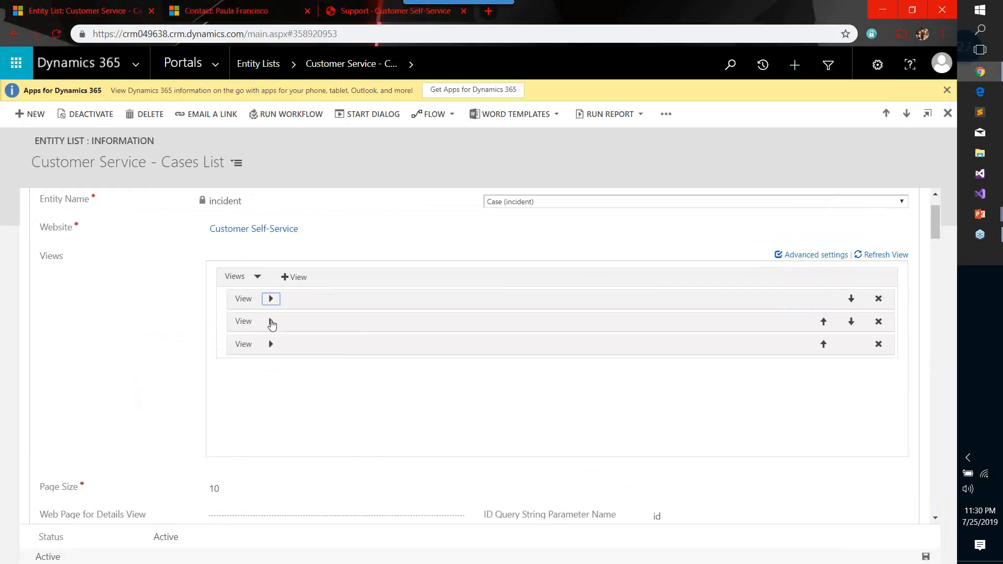
click(271, 322)
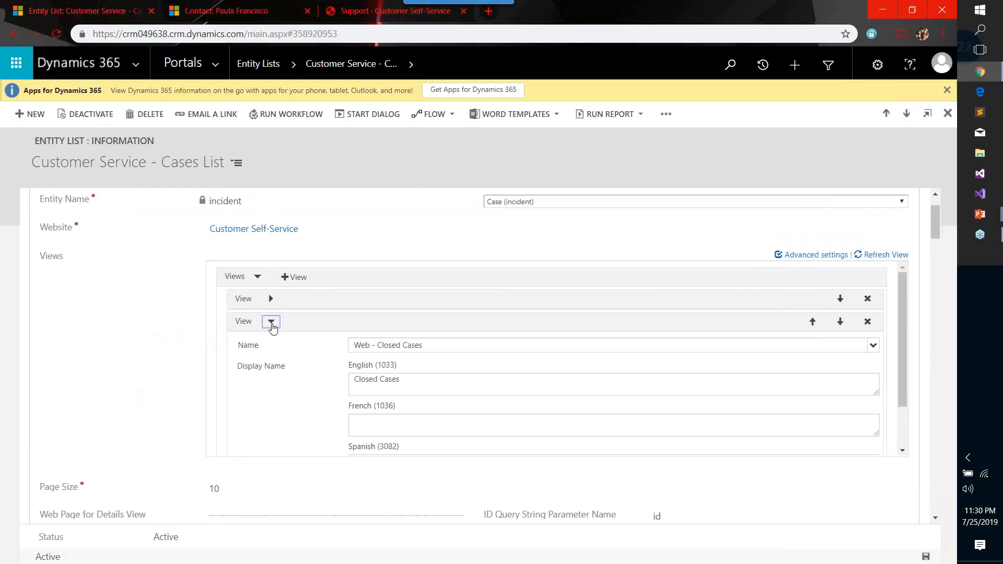
click(271, 324)
click(274, 348)
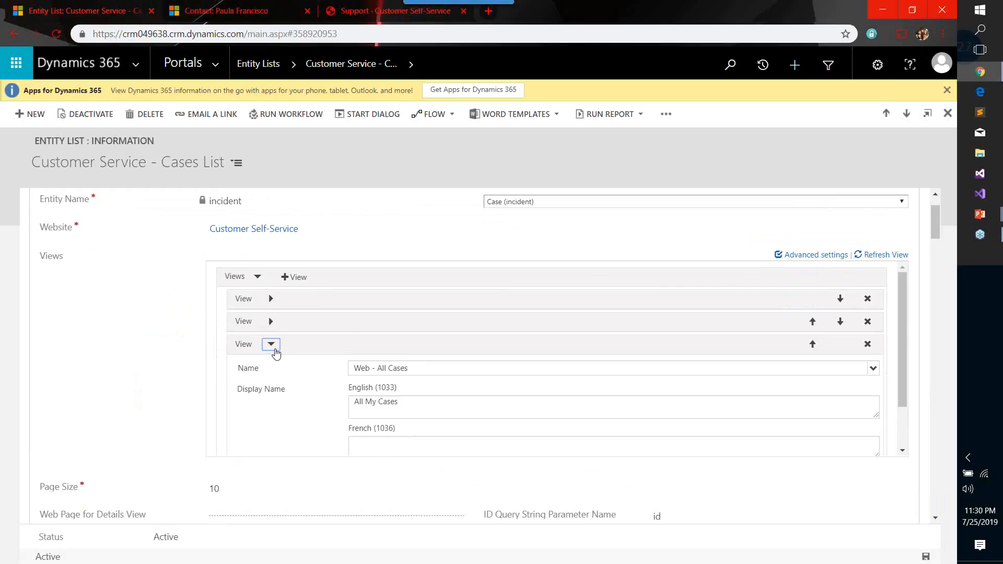
click(273, 348)
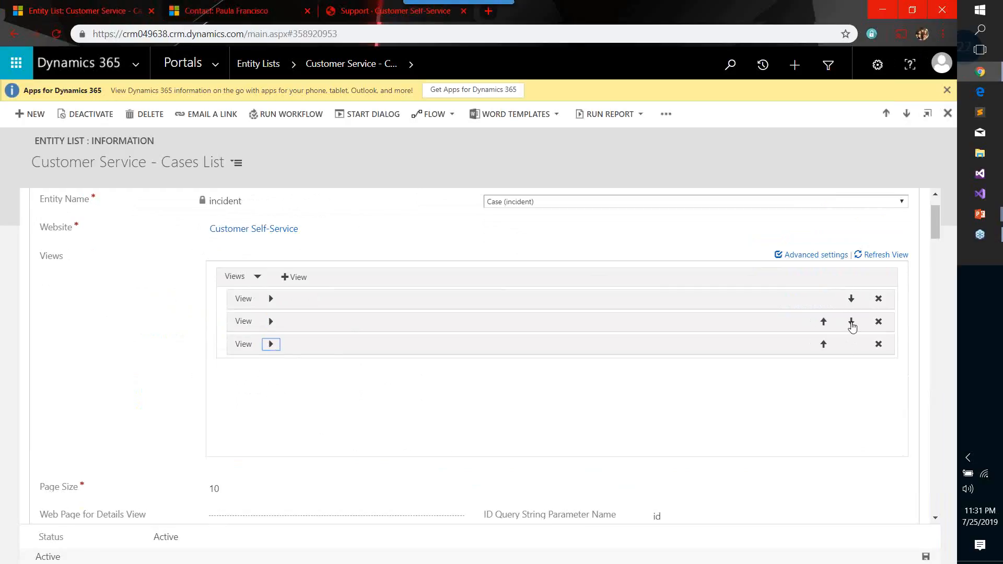
Step: Remove the Web - Closed Cases view from the Cases List entity list and save the record
click(271, 321)
click(865, 322)
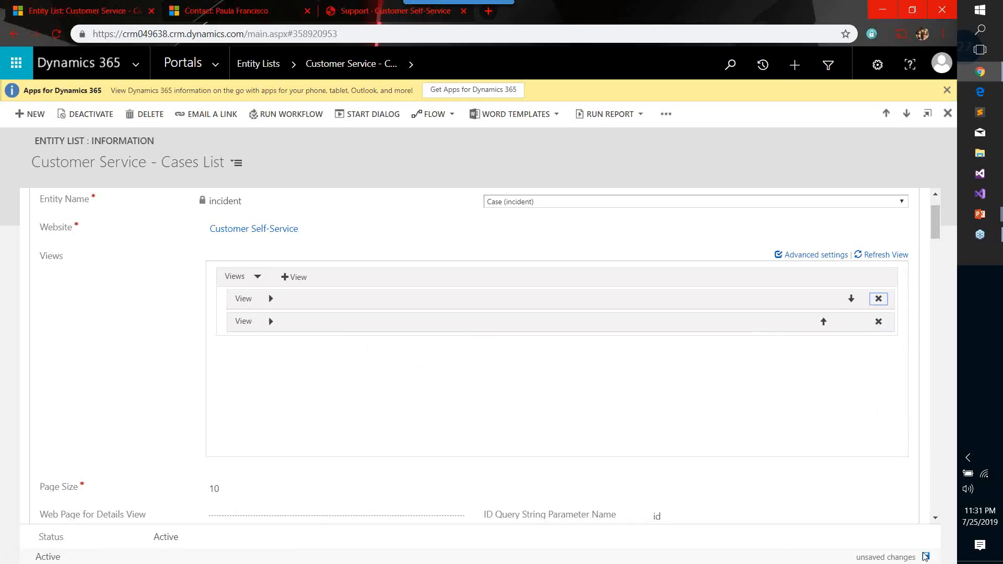
click(926, 557)
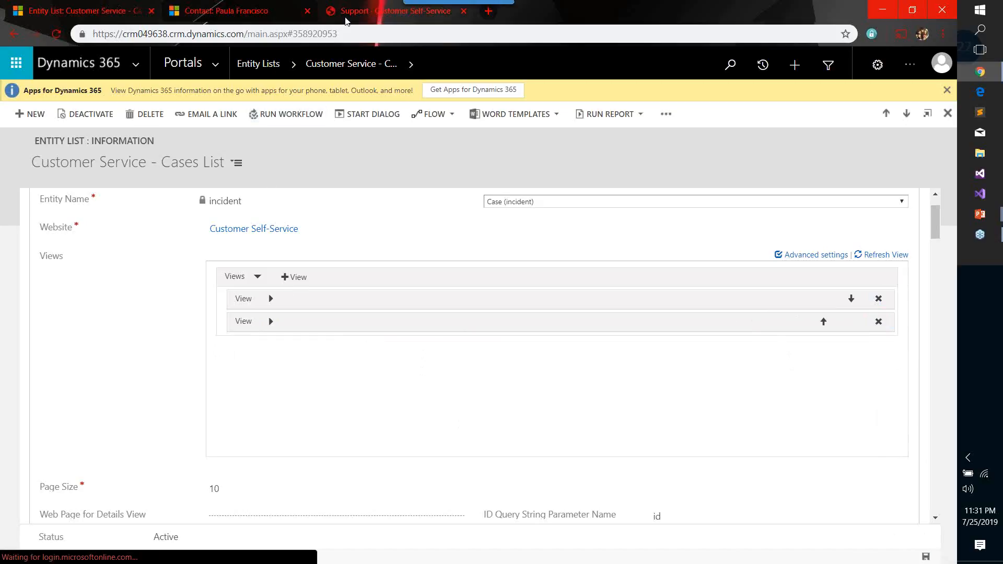
Step: Reload the portal's Support page until the change is picked up and check the case view choices
click(345, 15)
click(58, 37)
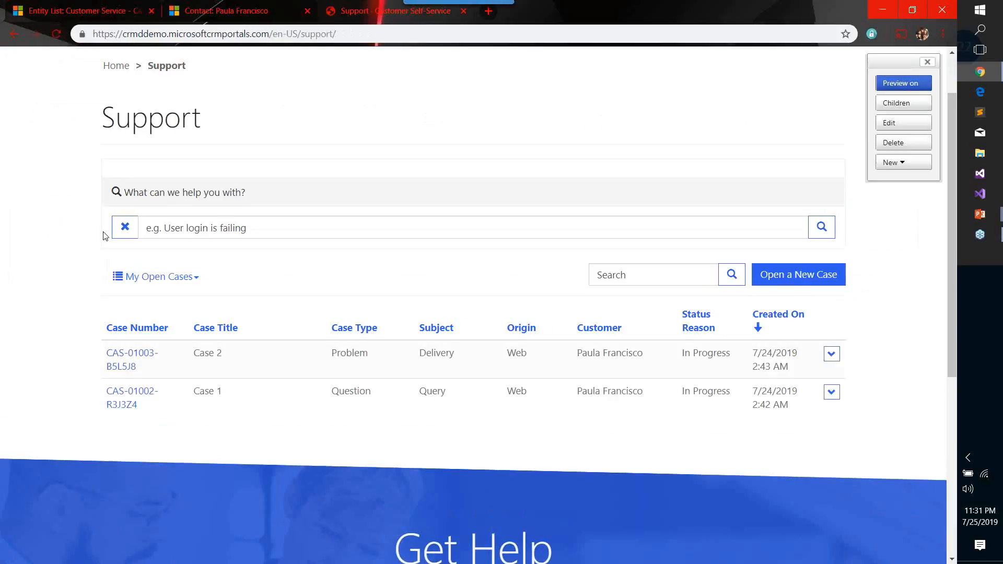
click(193, 280)
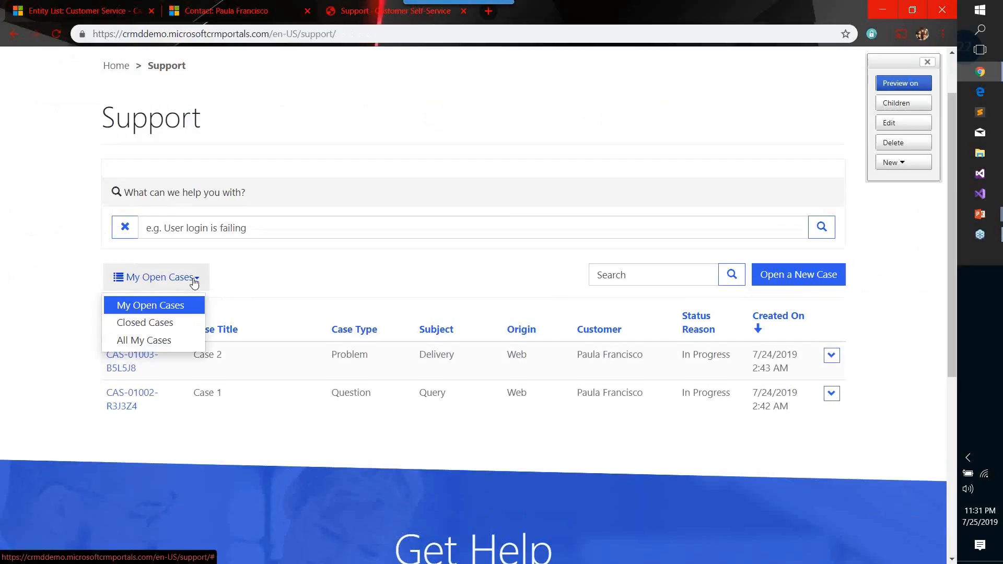
click(63, 33)
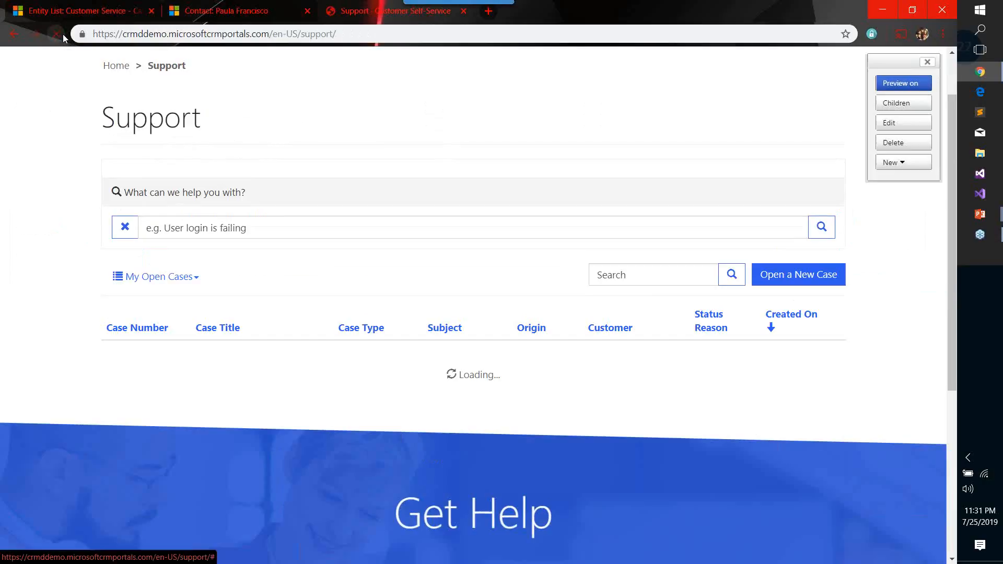
click(196, 281)
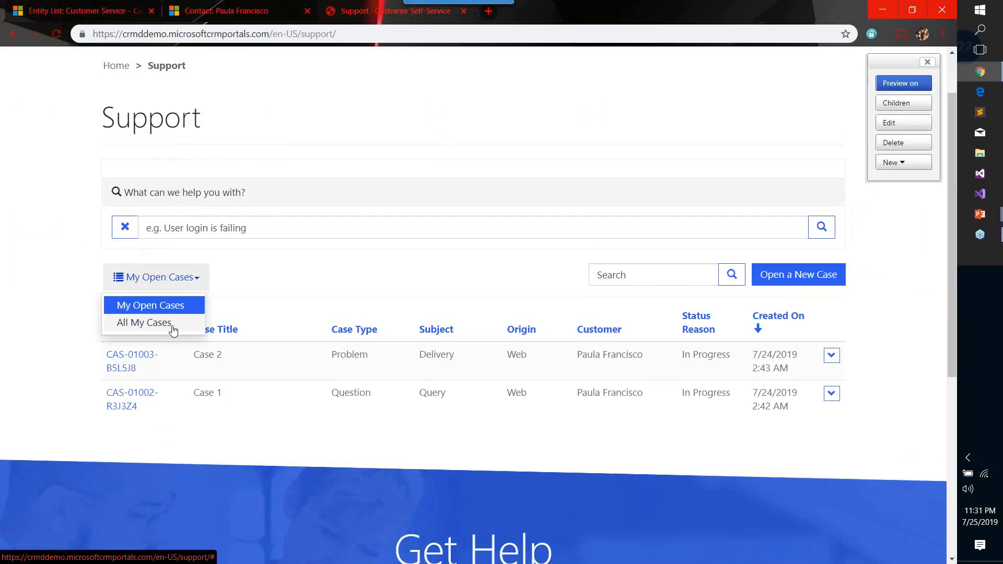
click(323, 267)
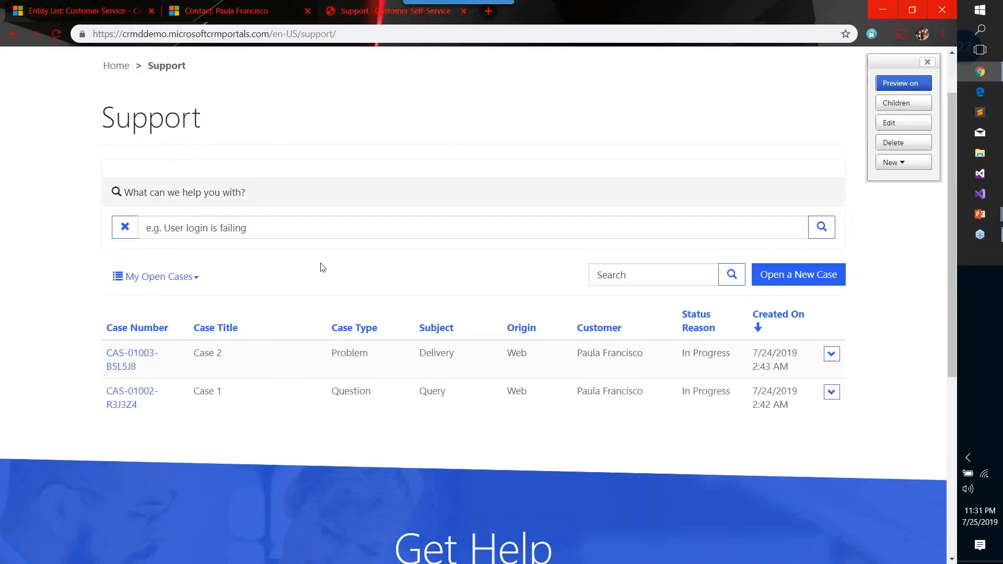
Step: Add a view to the Customer Service - Cases List entity list, move it to second place and set it to Web - Closed Cases
click(80, 6)
click(291, 278)
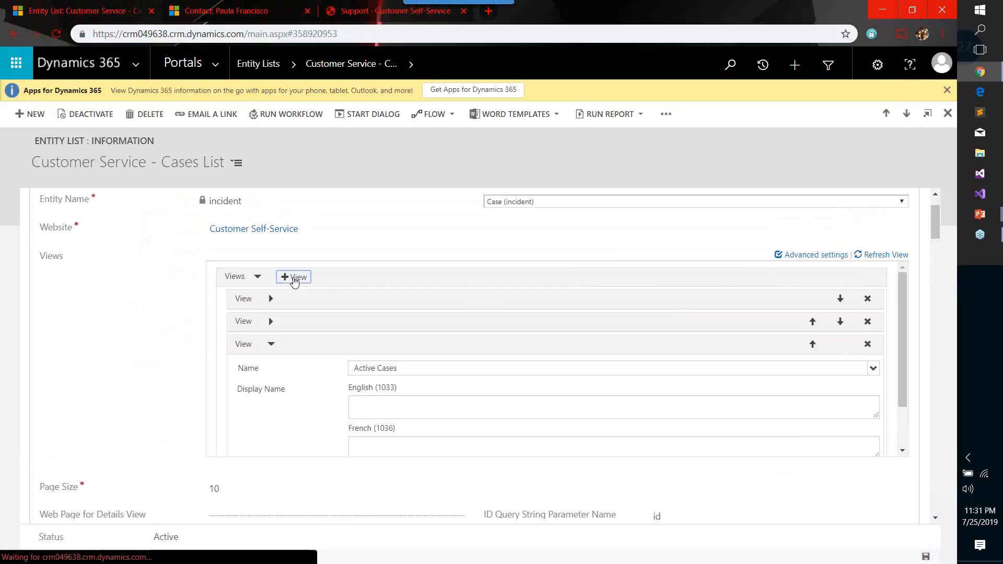
click(812, 344)
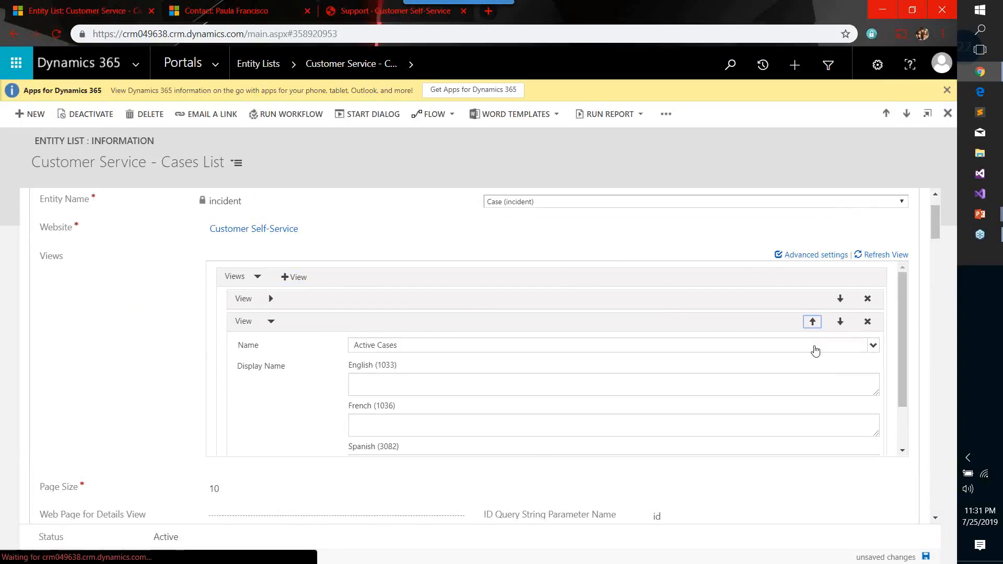
click(407, 346)
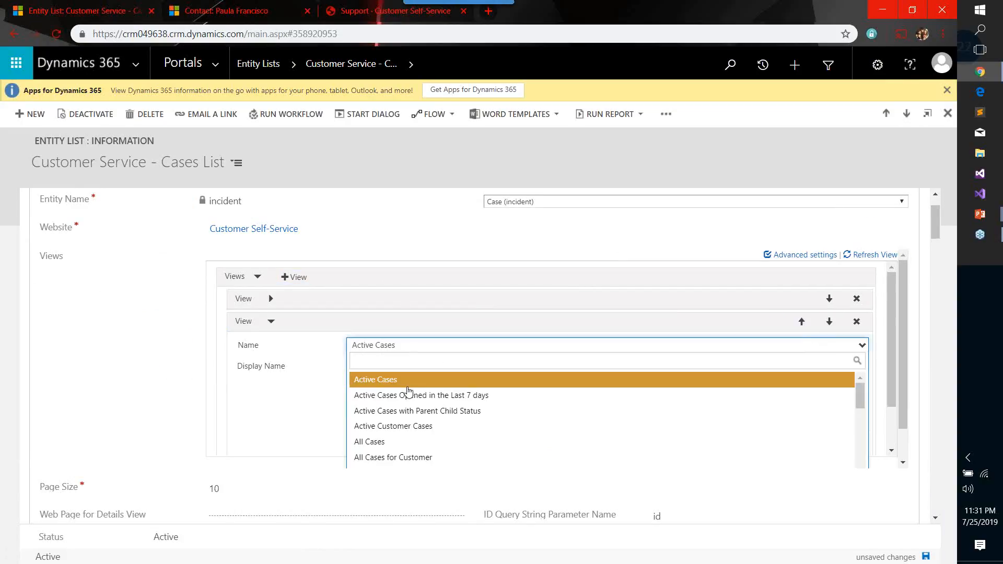
scroll(410, 394, down, 3)
scroll(410, 394, down, 6)
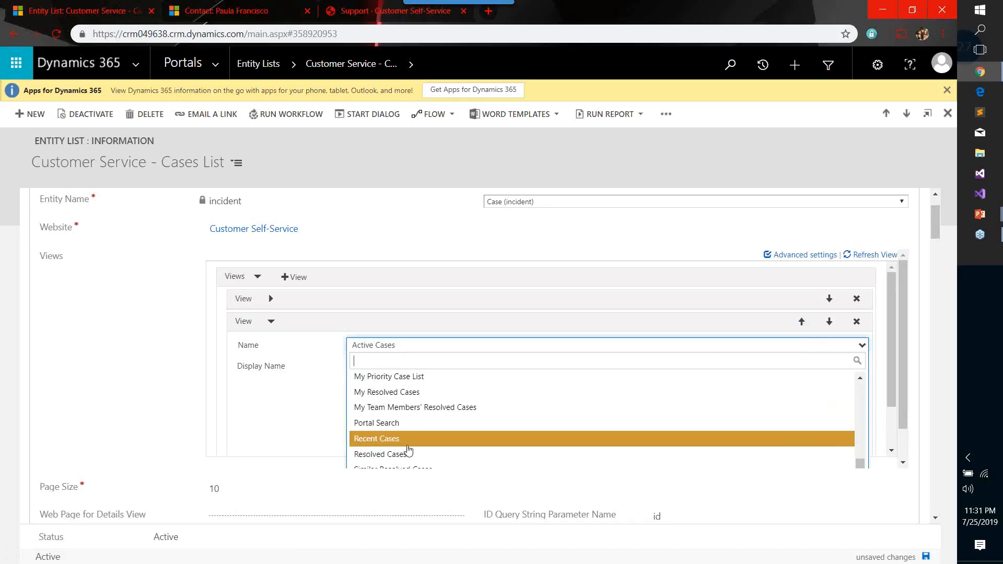
scroll(815, 465, down, 1)
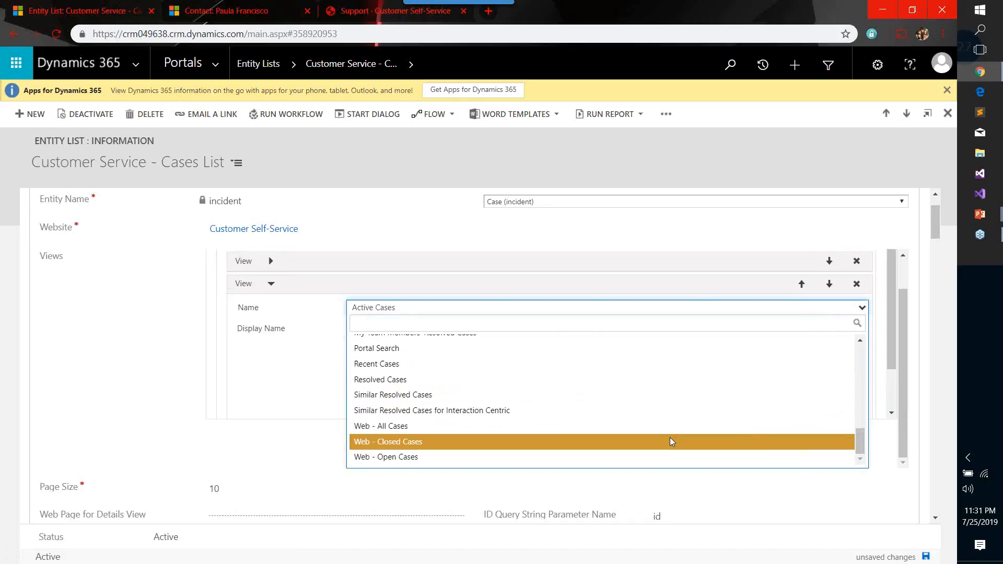
click(421, 441)
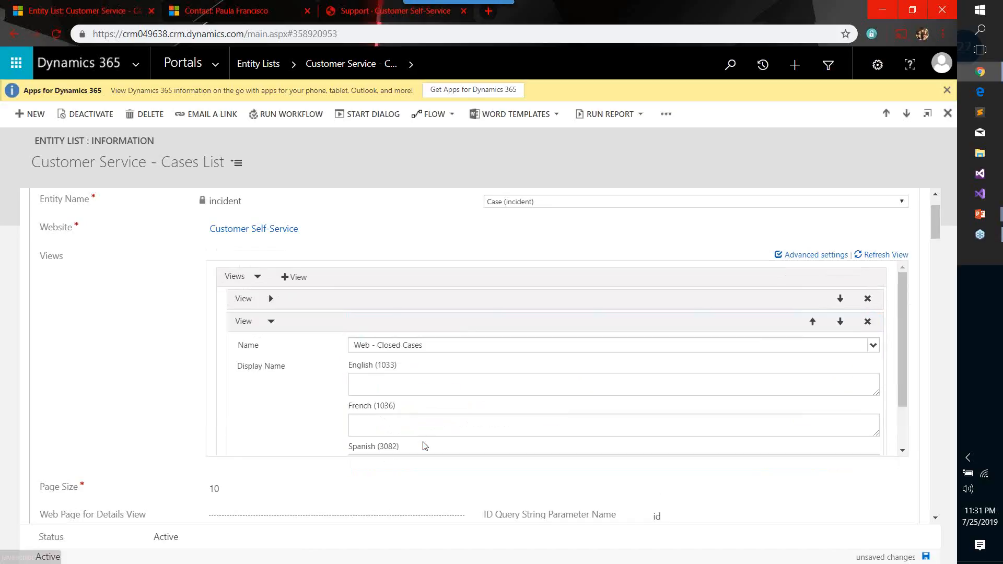
Step: Give the Web - Closed Cases view the English display name Closed Cases and save the entity list
click(376, 383)
text(Closed)
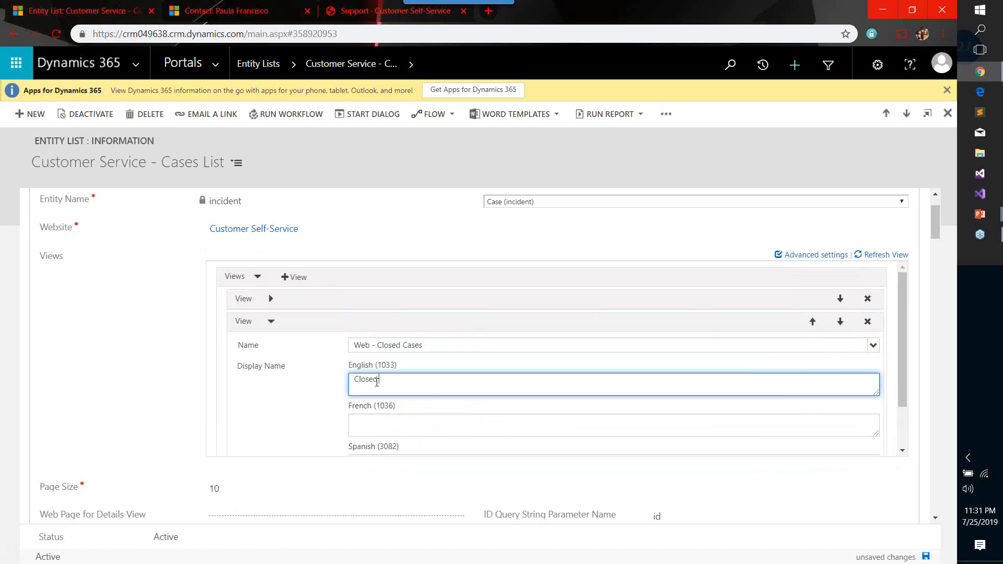
text( Cases)
click(925, 556)
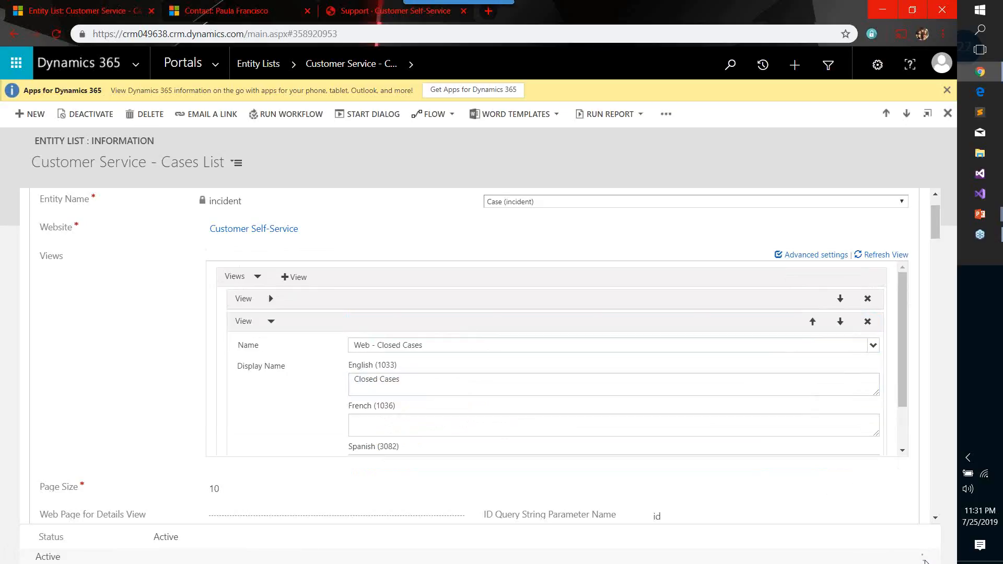
Step: Reload the portal's Support page and check the case view choices for the re-added Closed Cases view
click(364, 14)
click(58, 36)
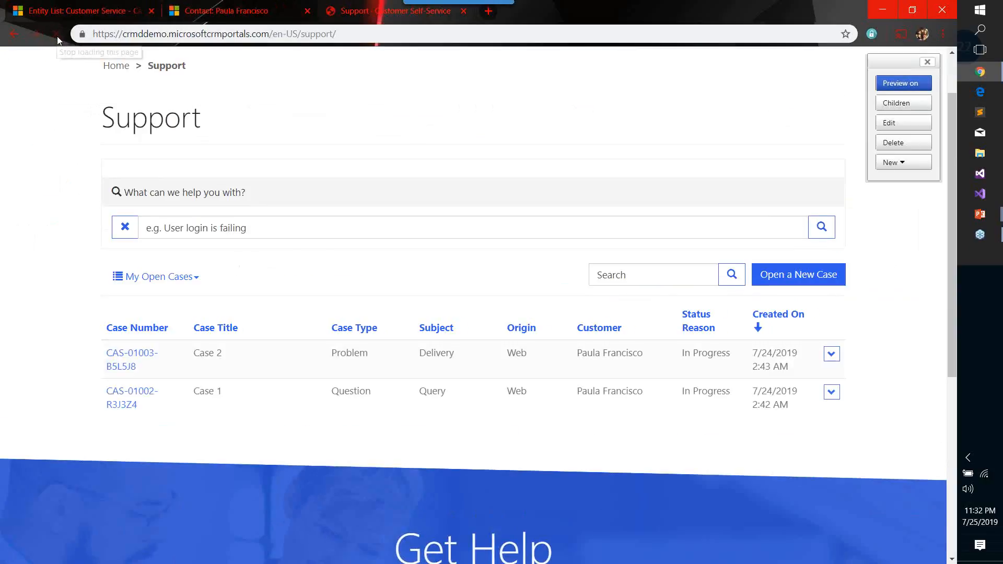
click(186, 284)
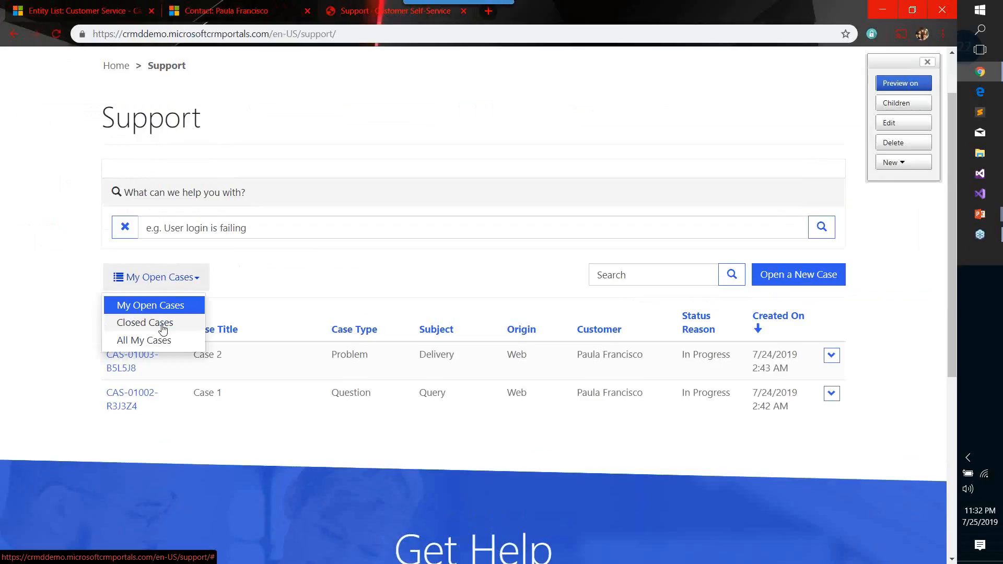
click(259, 281)
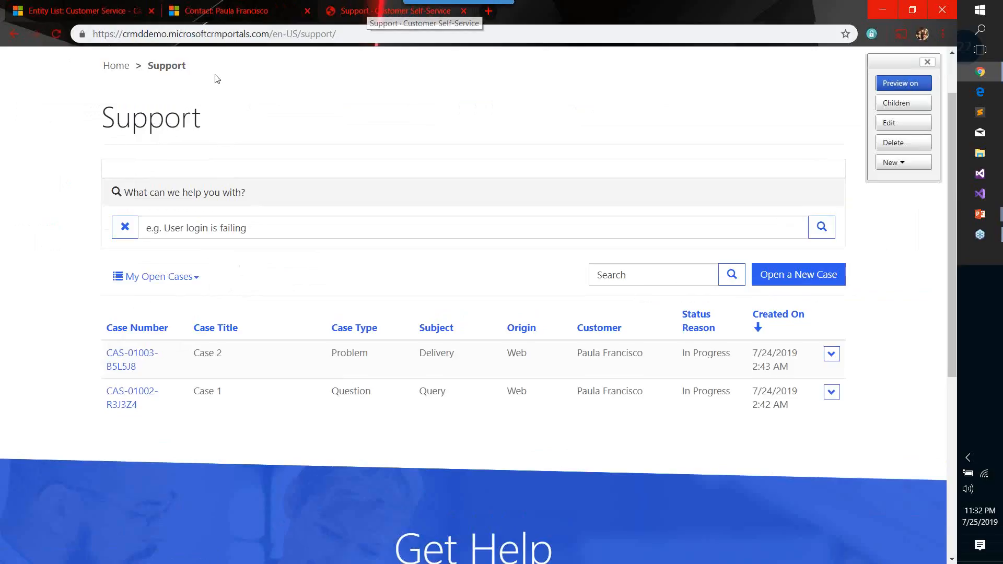
mouse_move(114, 237)
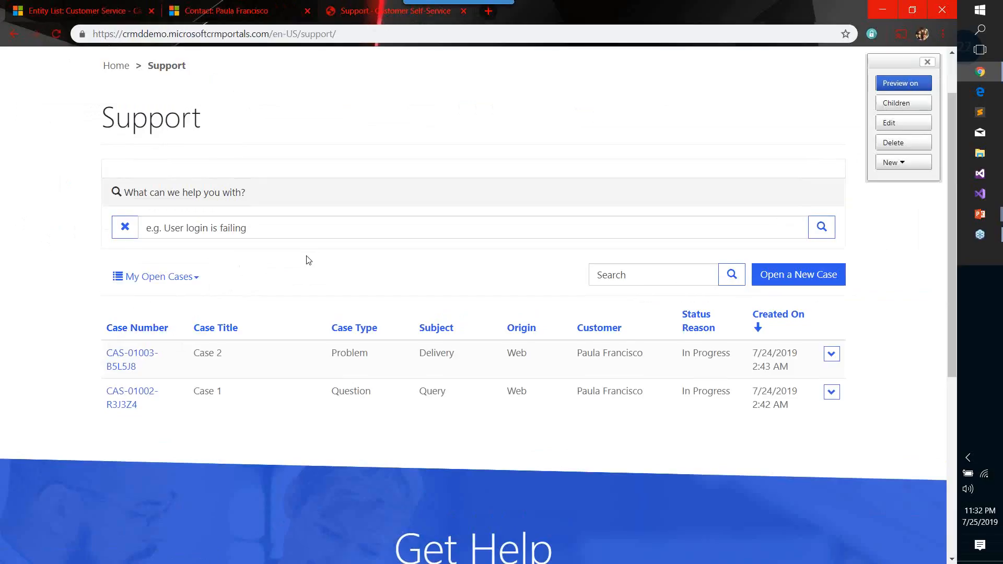
Step: Open a new case from the portal's Support page and title it Support Request
scroll(883, 261, up, 1)
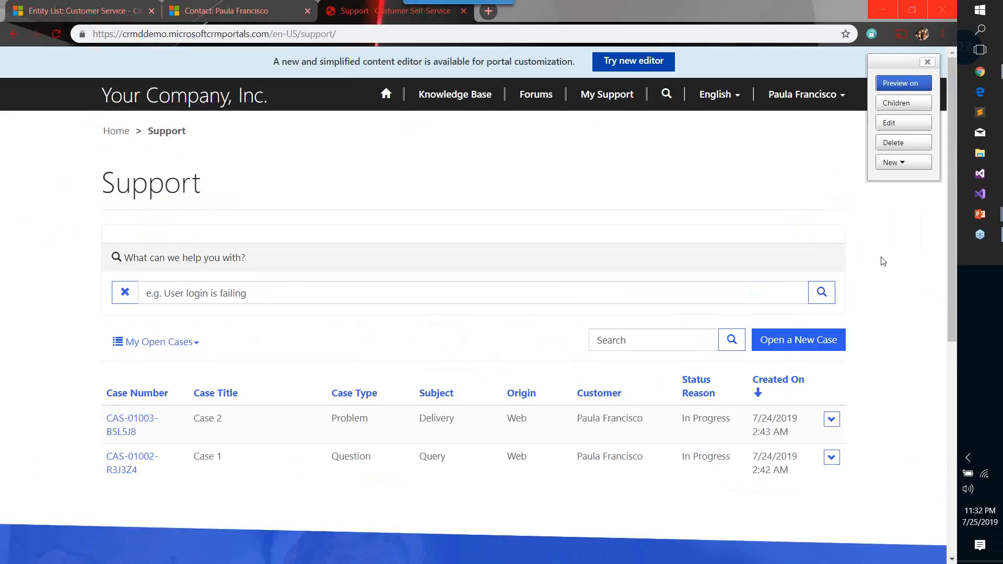
click(805, 347)
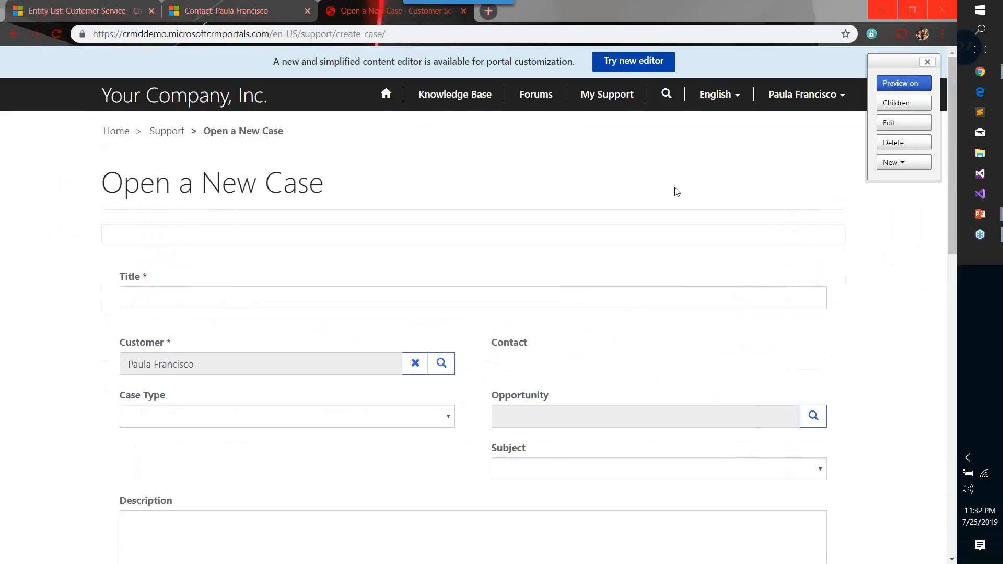
scroll(256, 257, down, 2)
click(230, 233)
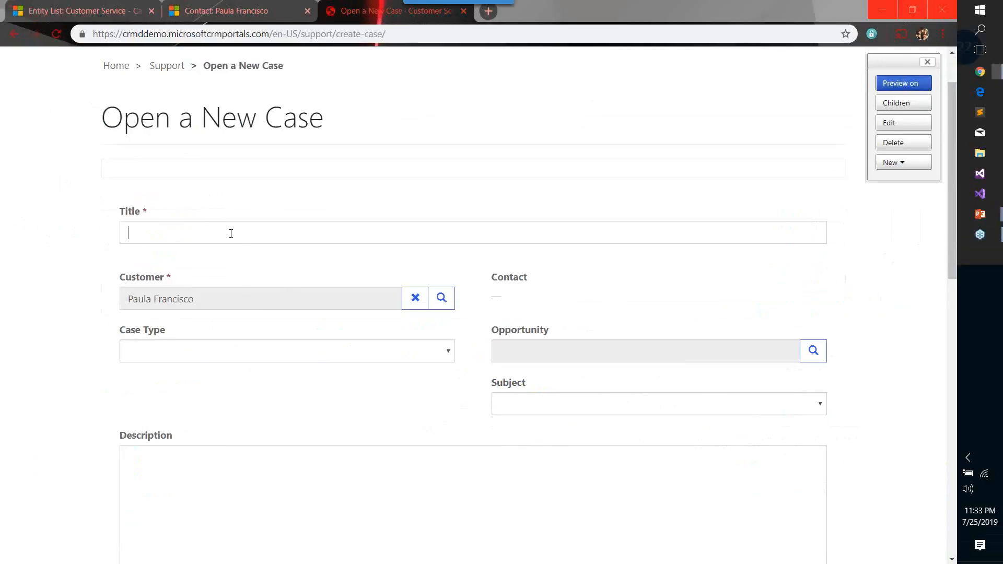
text(Support Request)
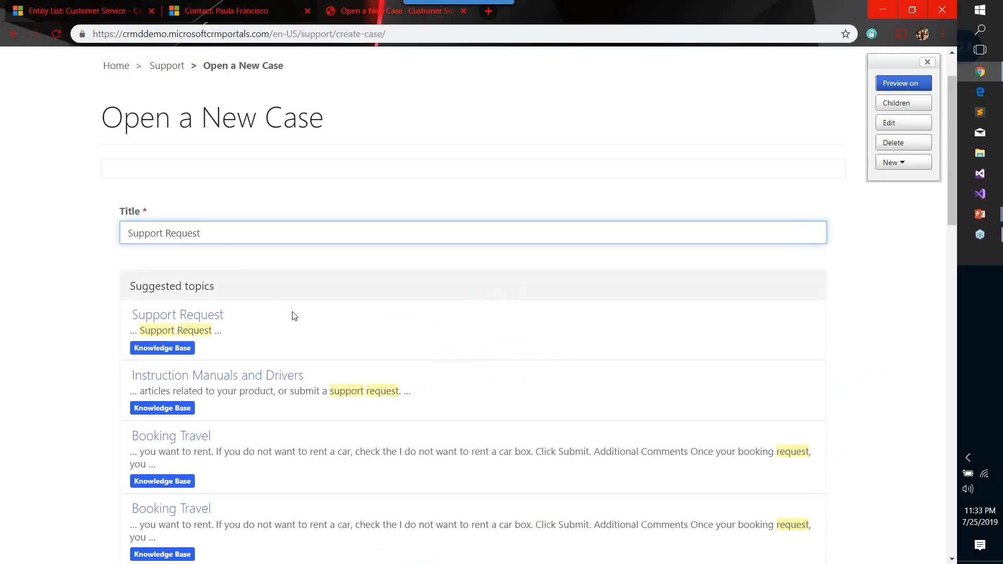
Step: Review the knowledge base topics suggested for the case title
scroll(296, 317, down, 1)
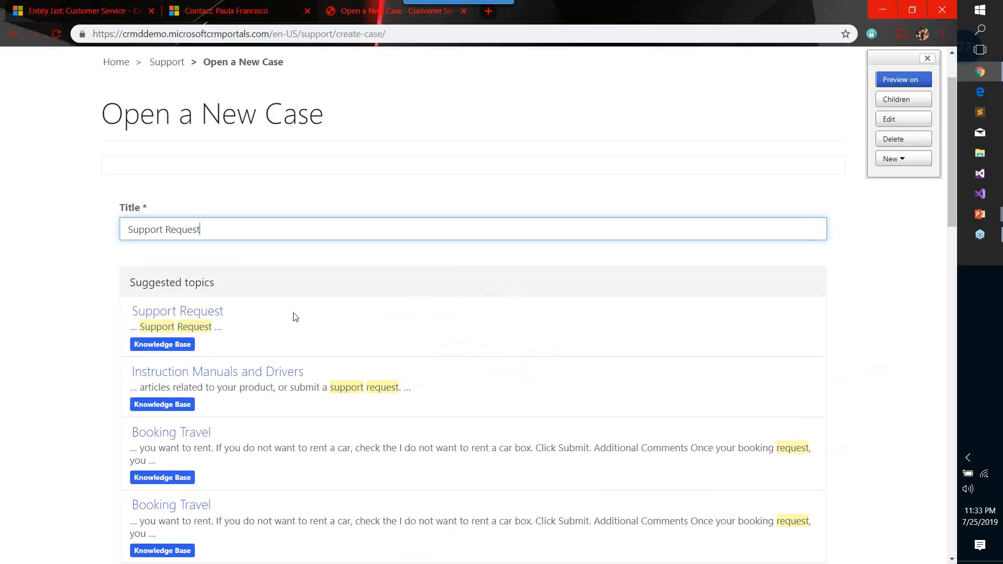
scroll(296, 317, down, 1)
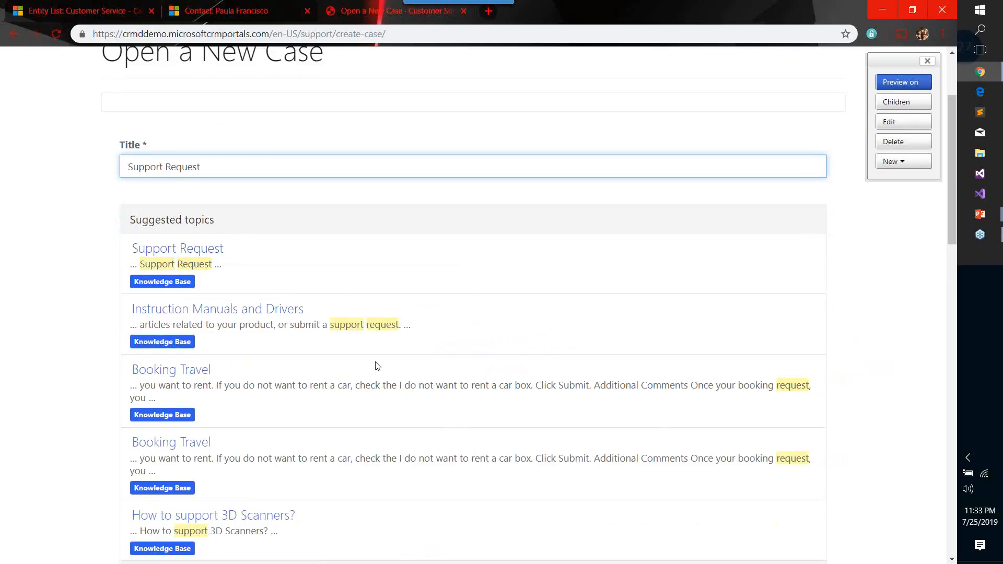
scroll(377, 366, down, 1)
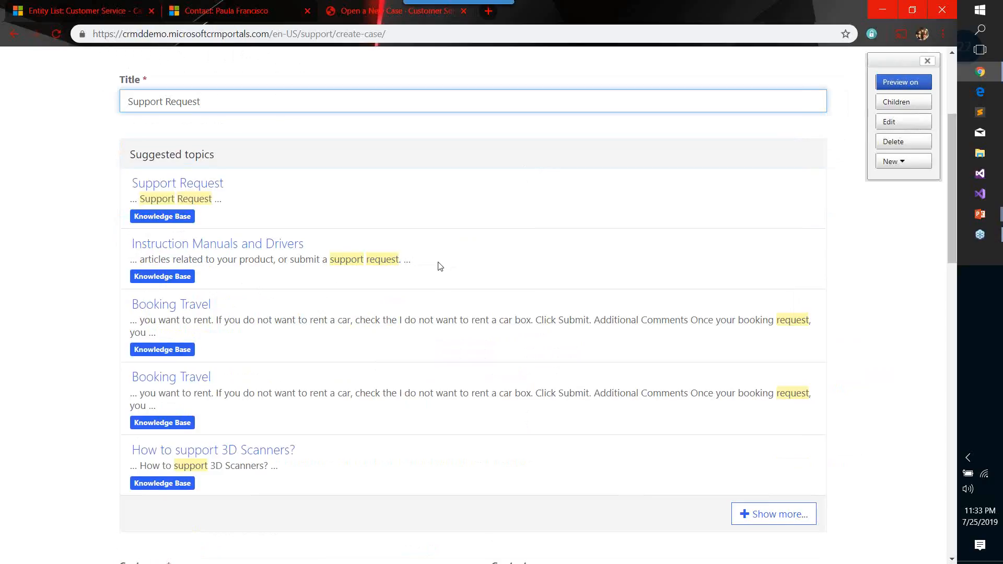
scroll(440, 267, down, 2)
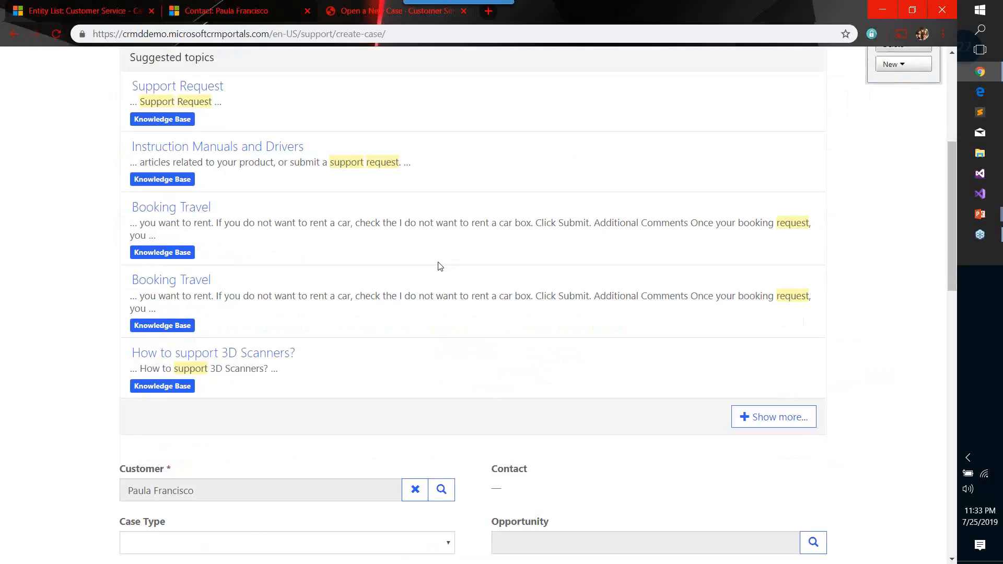
scroll(440, 267, down, 1)
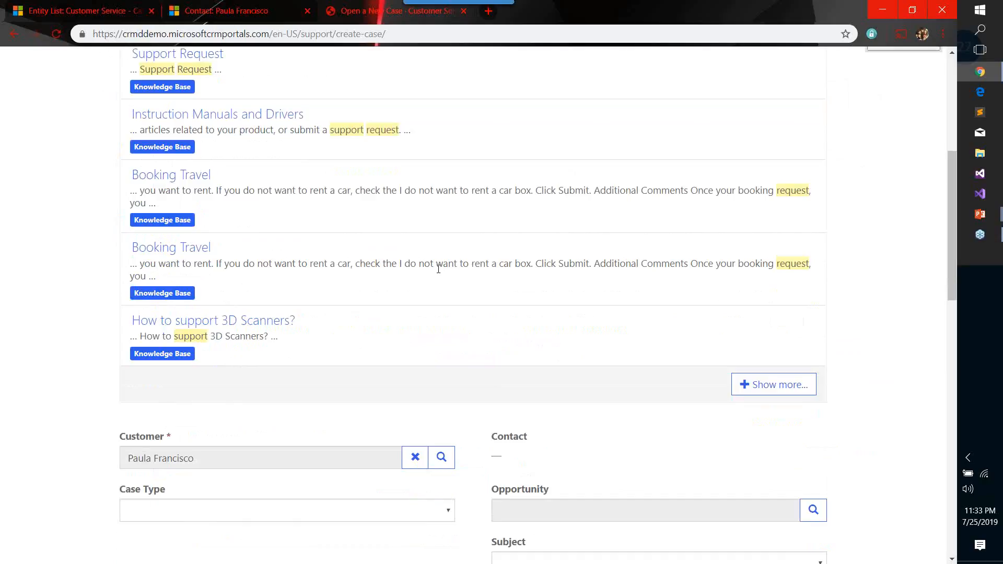
scroll(438, 269, up, 3)
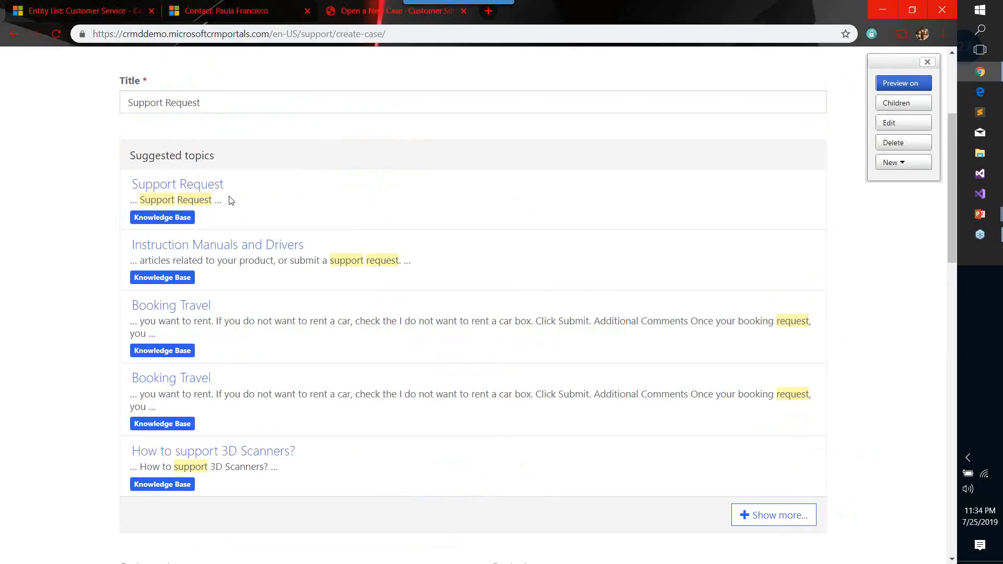
scroll(231, 201, down, 1)
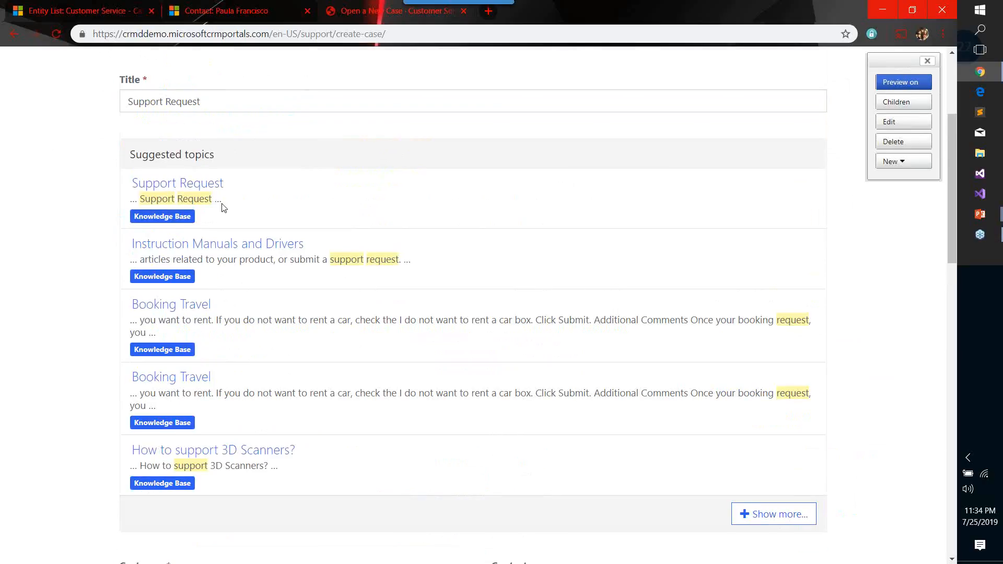
Step: Set the new case's type to Problem and its subject to Service
scroll(225, 235, down, 2)
scroll(228, 433, down, 1)
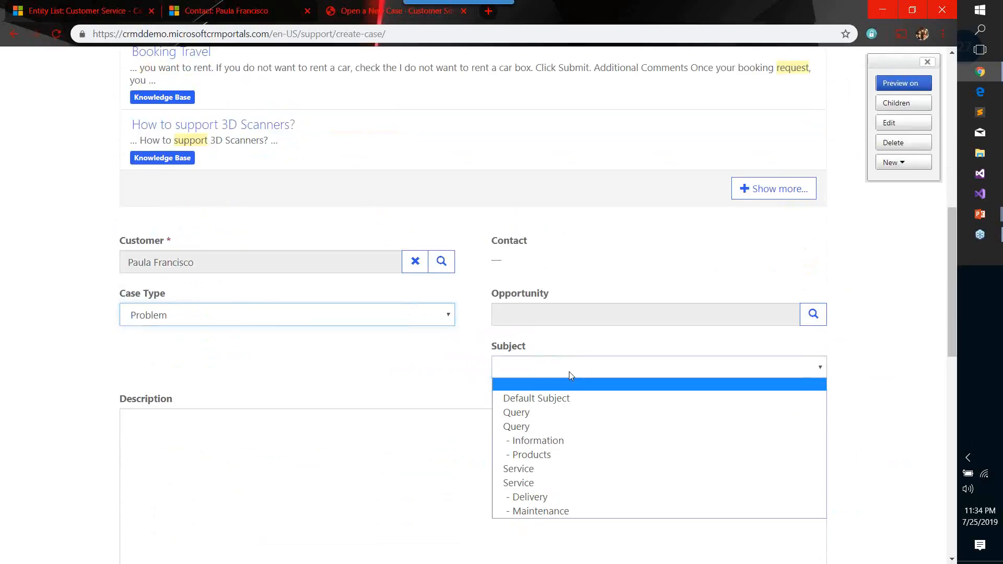
click(522, 468)
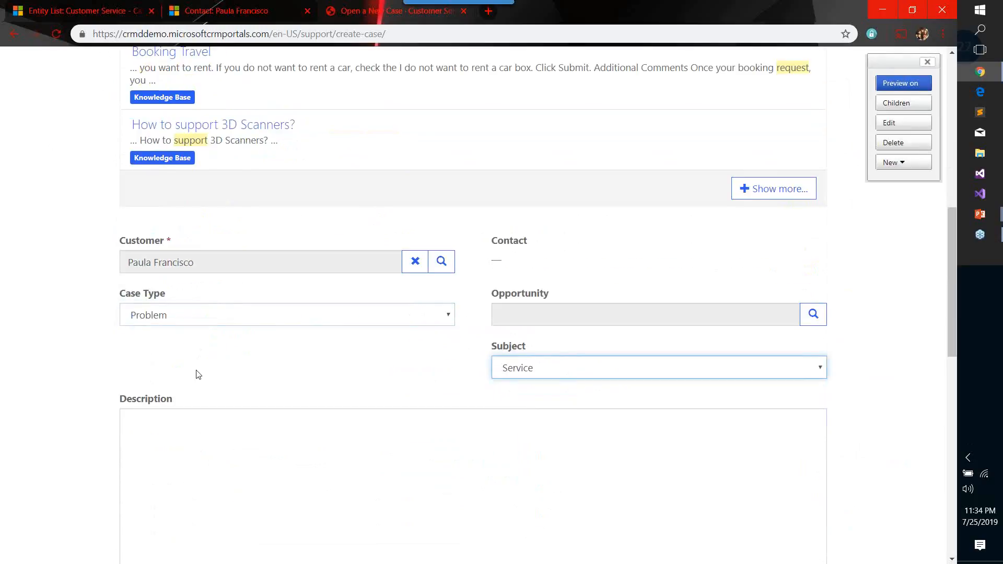
Step: Enter the case description "My device is not working. It won't power on. It is still under warranty. What do I need to do?"
scroll(193, 389, down, 2)
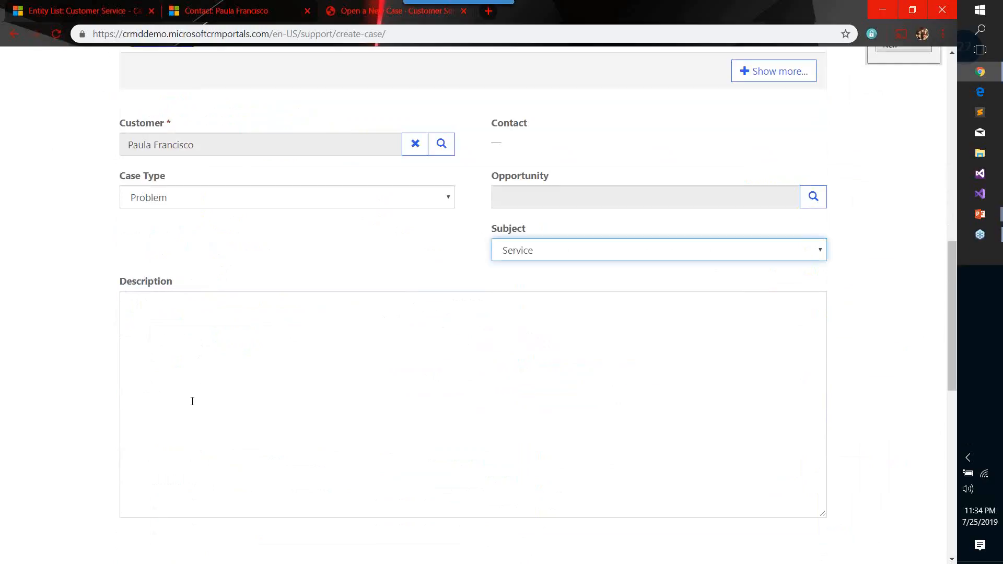
click(156, 305)
text(My)
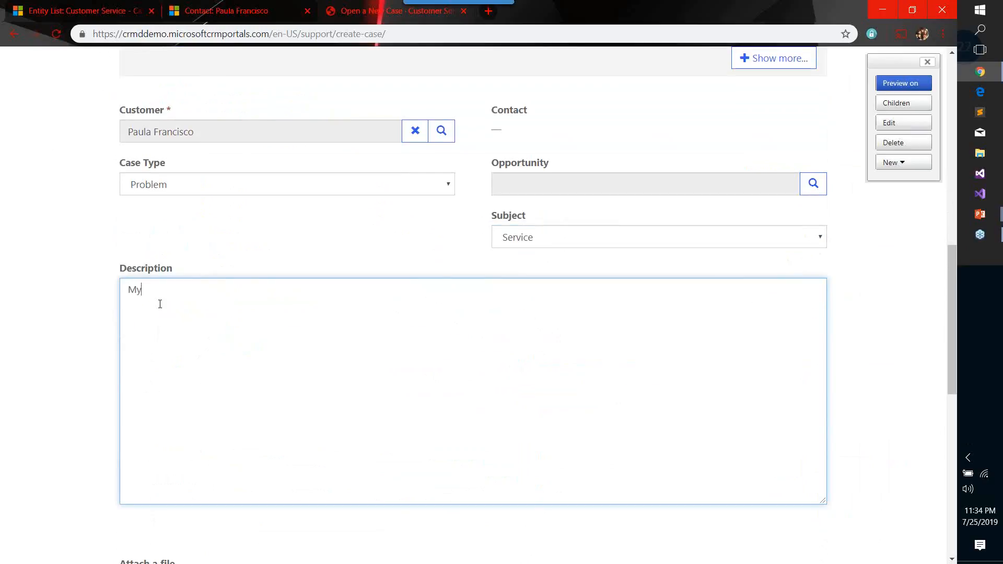
text( device is not working. It)
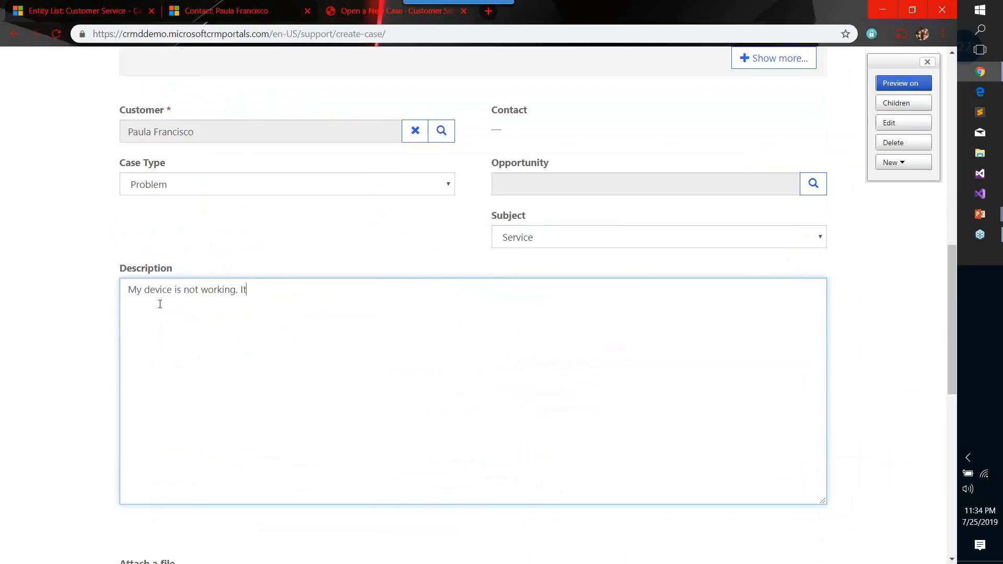
text( won't power on. It)
text(ill under warrantl)
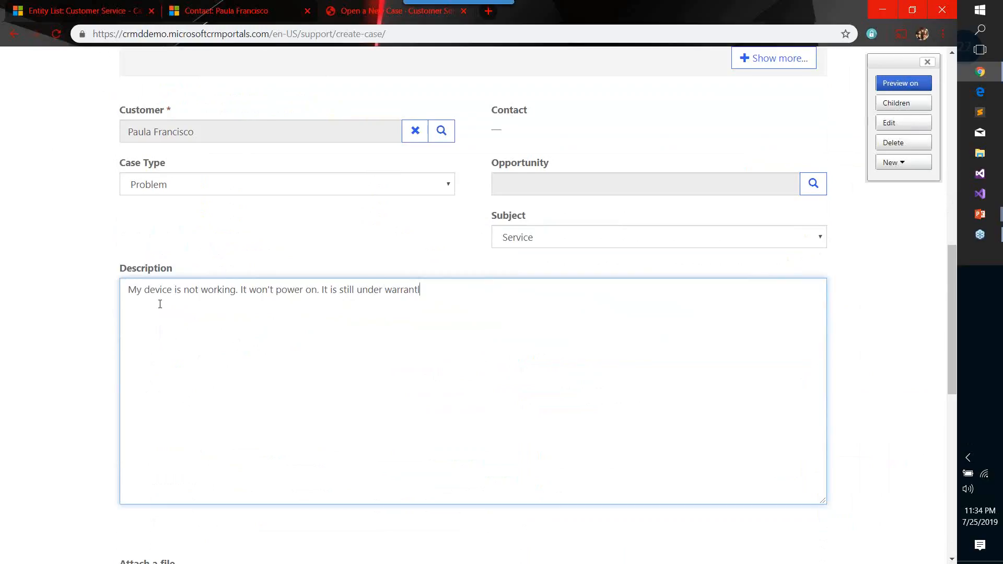
key(BackSpace)
text(y. Can)
key(BackSpace)
key(BackSpace)
key(BackSpace)
text(What do I need to do?)
Step: Submit the new case without an attachment and look for it in the portal's open cases list
scroll(96, 371, down, 1)
scroll(126, 362, down, 3)
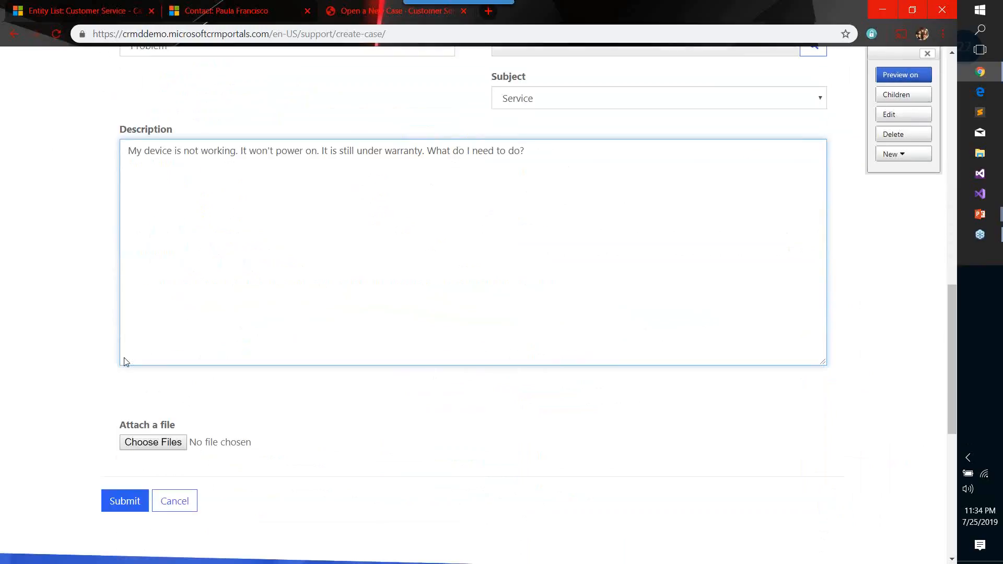
scroll(125, 362, down, 3)
click(132, 385)
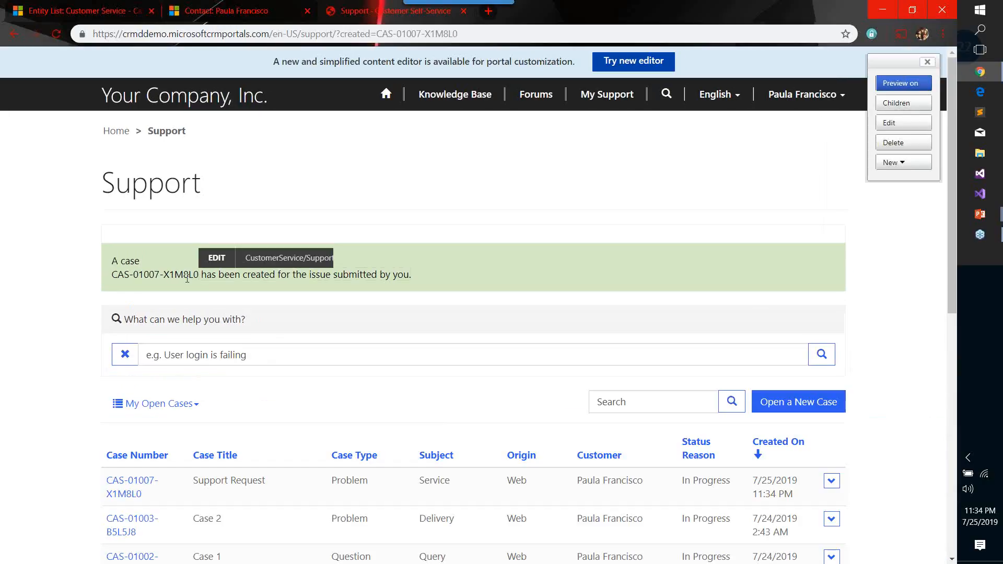
scroll(477, 371, down, 3)
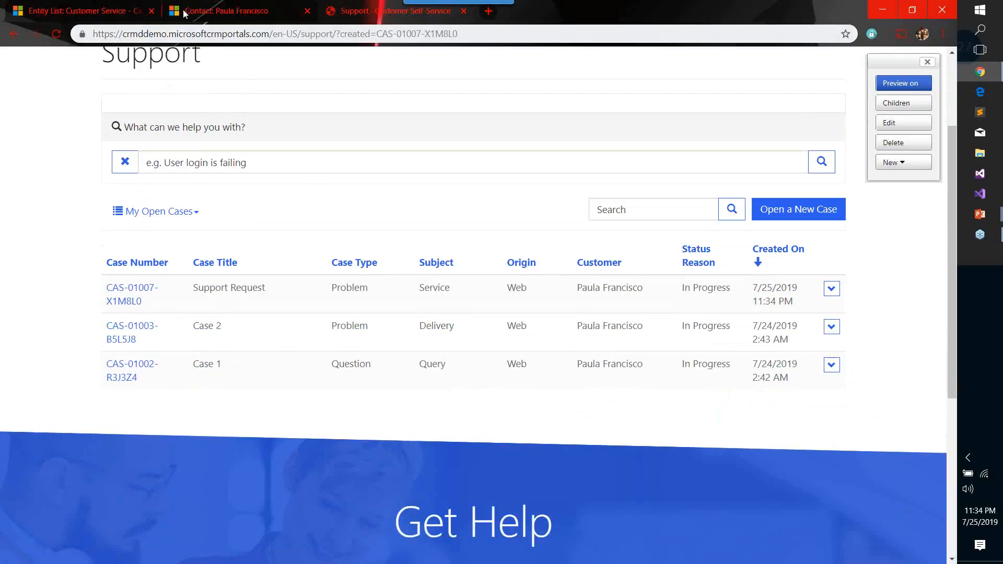
Step: Show the contact's related cases in Dynamics 365 with the Web - Open Cases view and compare them with the portal's case list
click(217, 14)
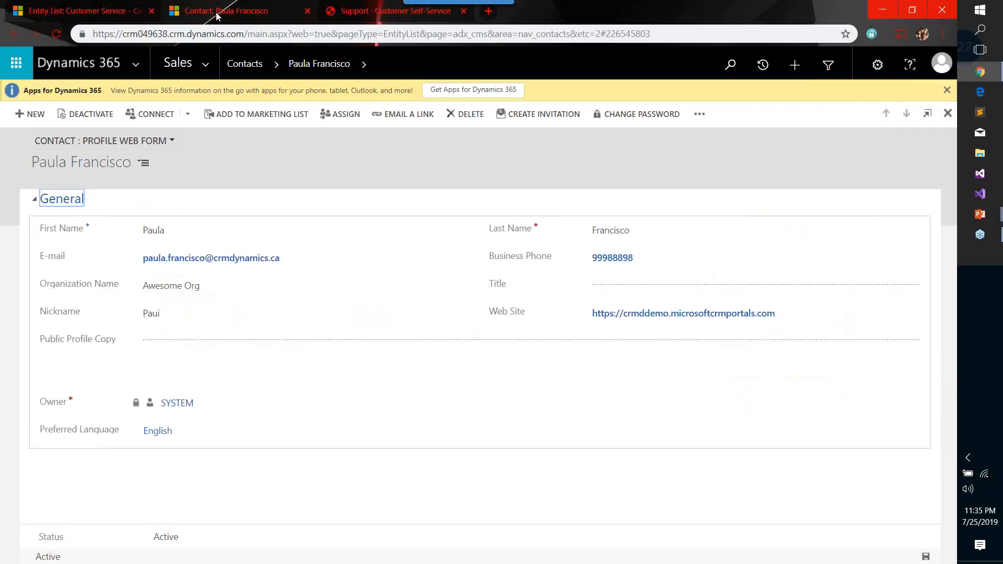
click(364, 64)
click(315, 129)
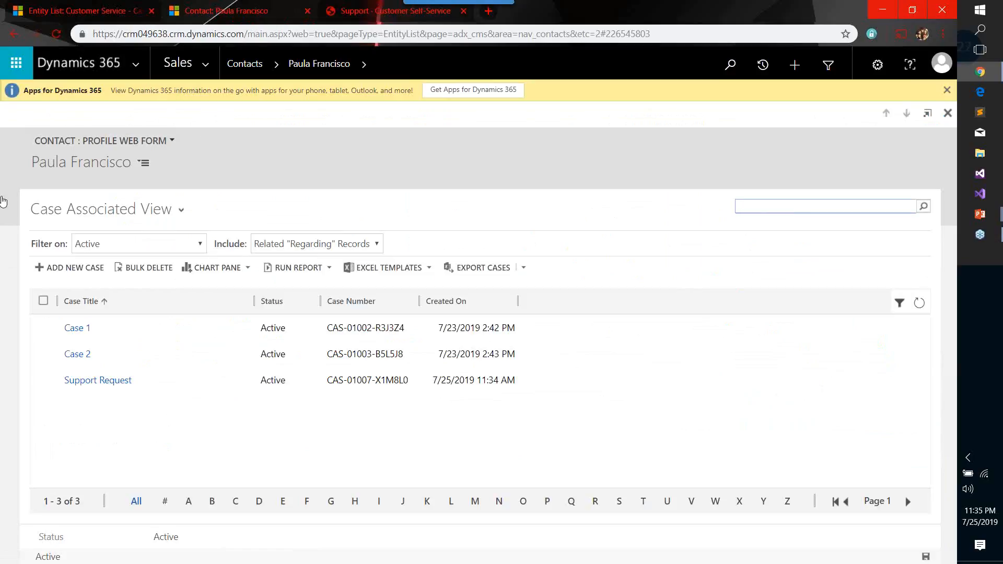
click(180, 211)
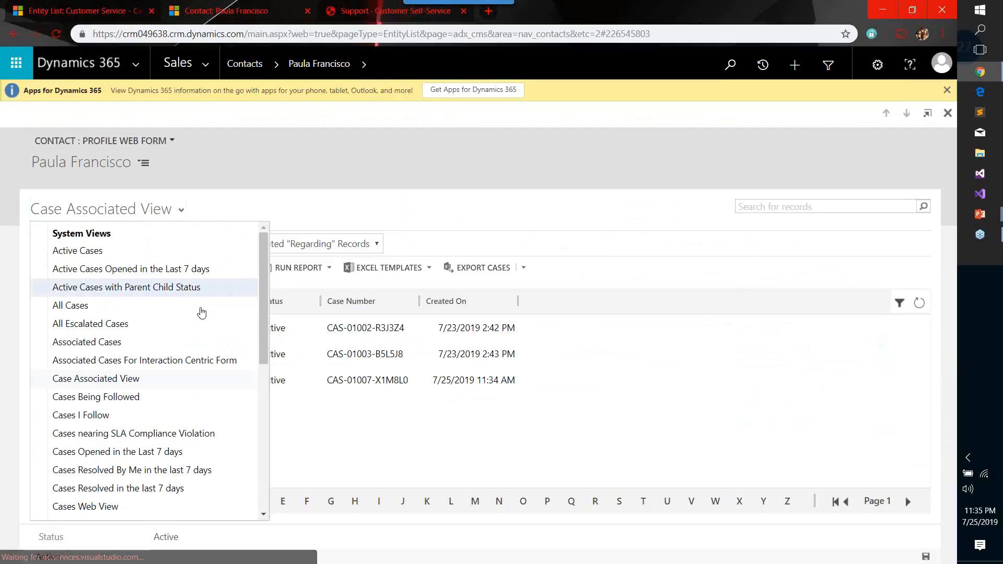
scroll(201, 312, down, 7)
click(97, 457)
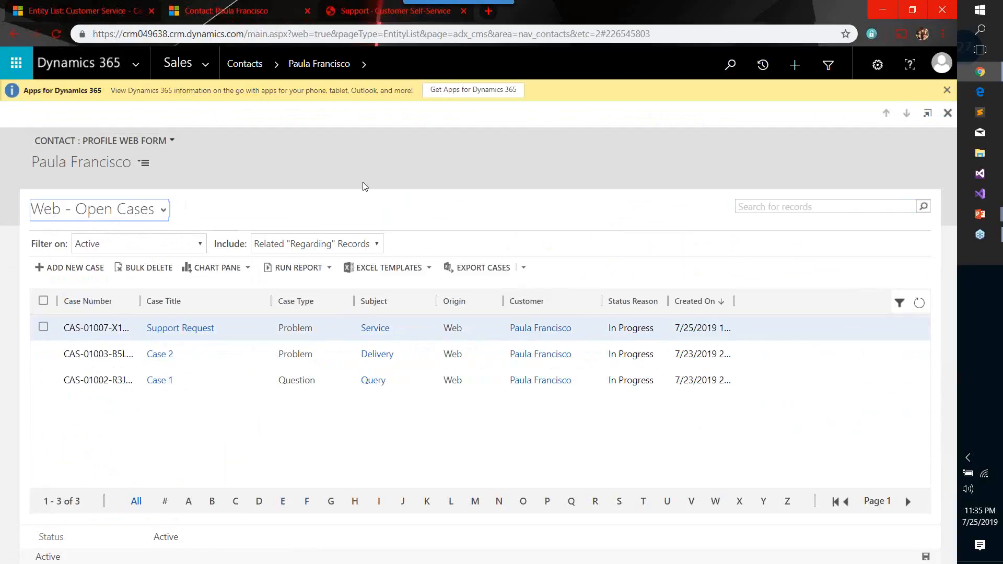
click(364, 12)
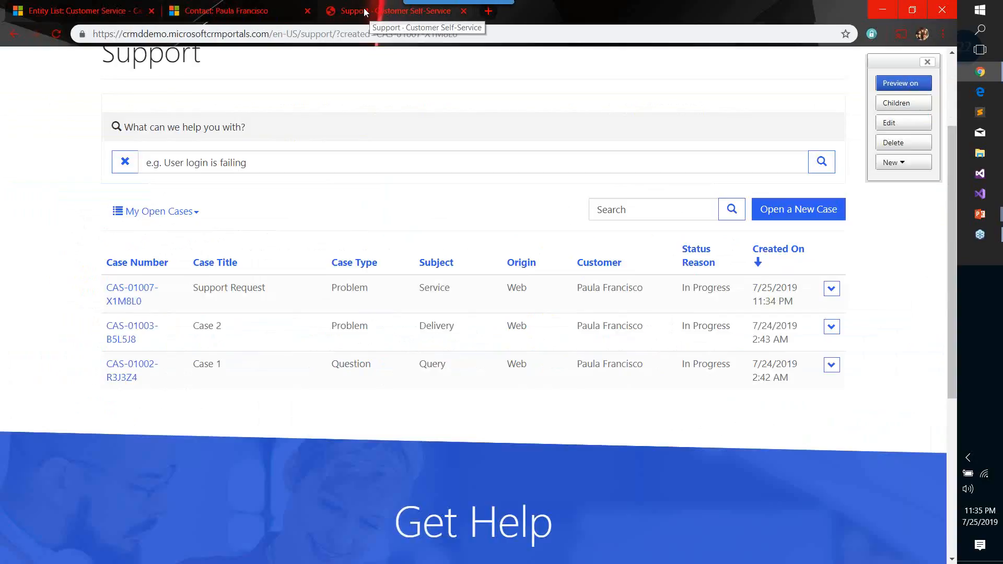
click(214, 12)
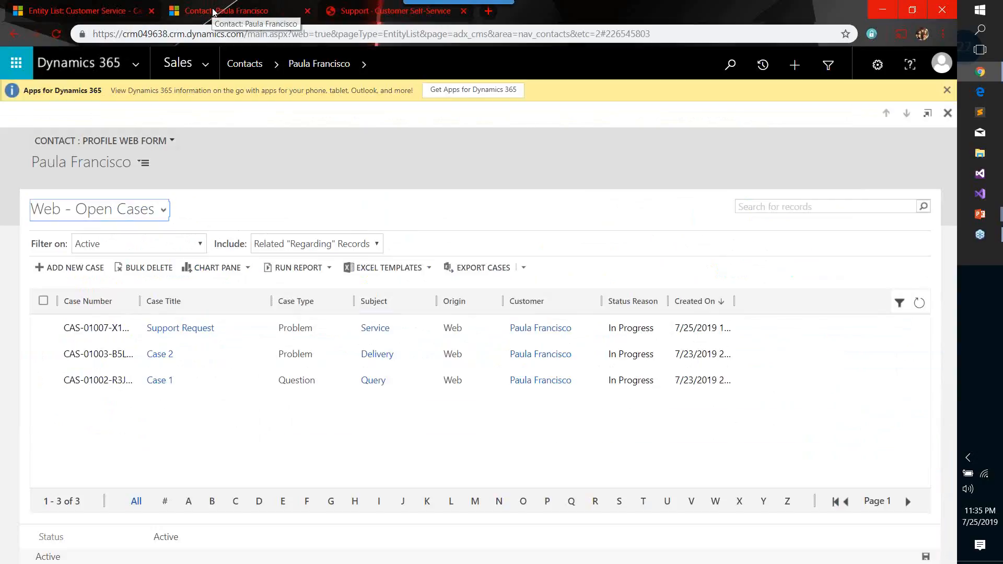
Step: Open the newest case, Support Request, from the contact's case list and review its description and case details
click(243, 327)
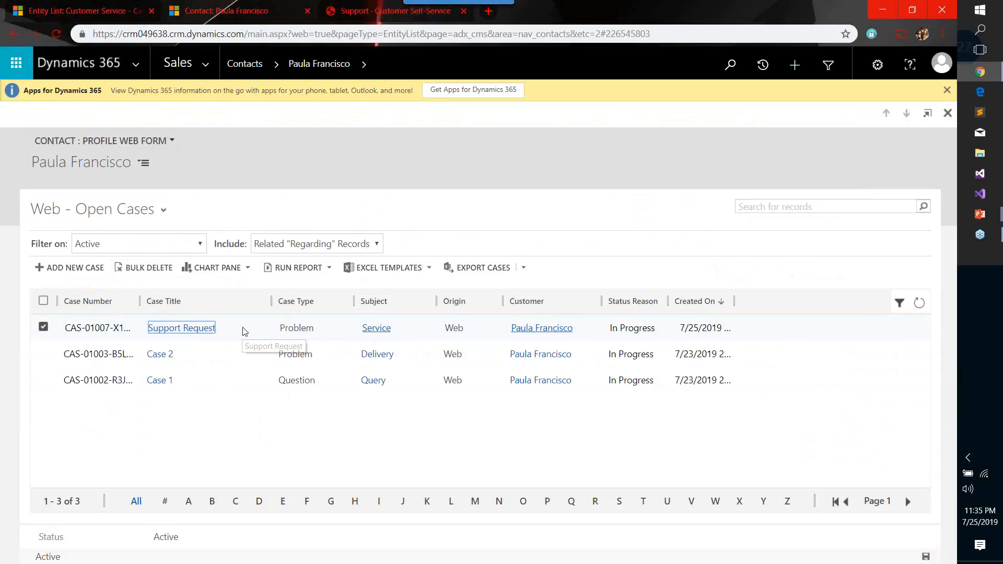
click(243, 327)
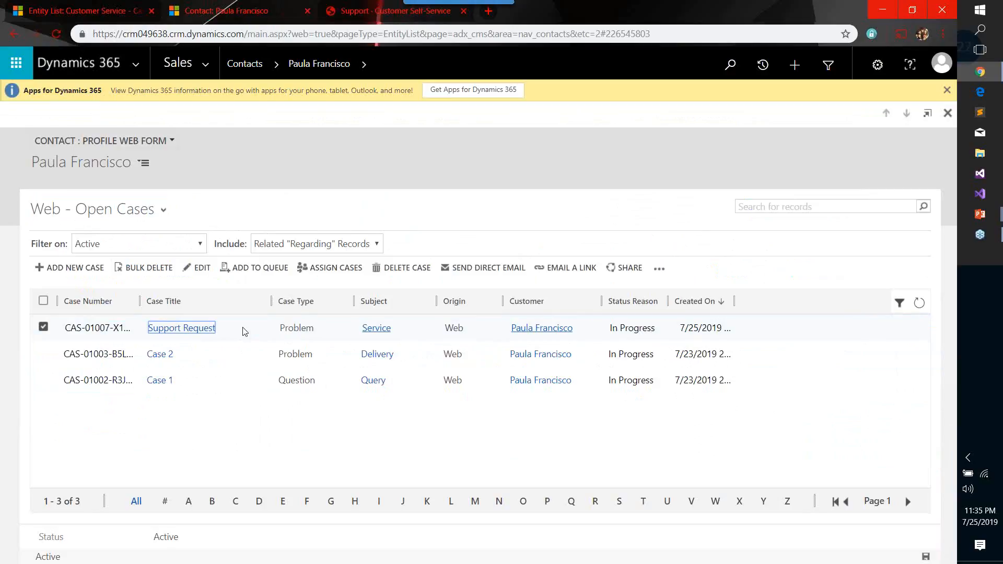
double_click(242, 331)
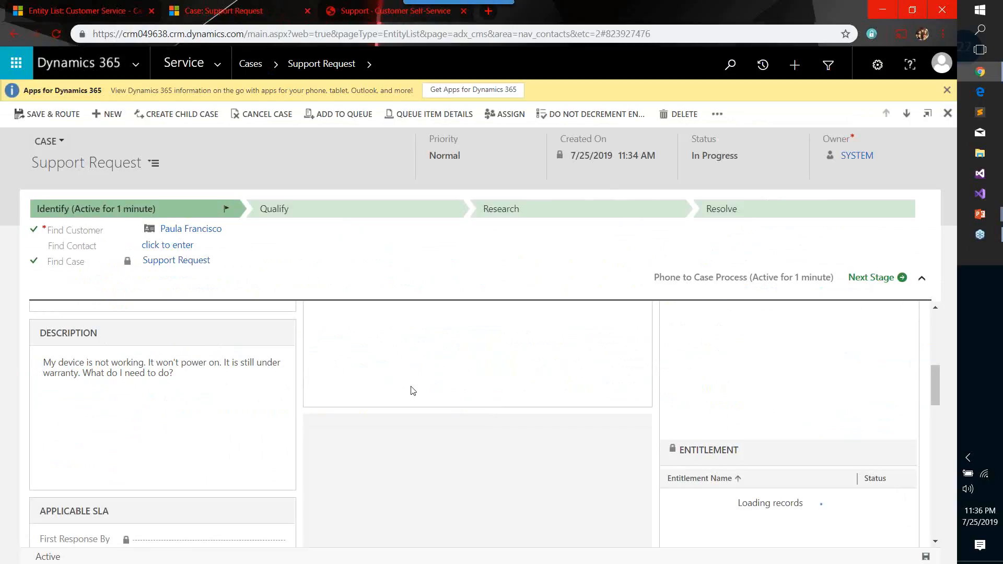
scroll(412, 390, up, 1)
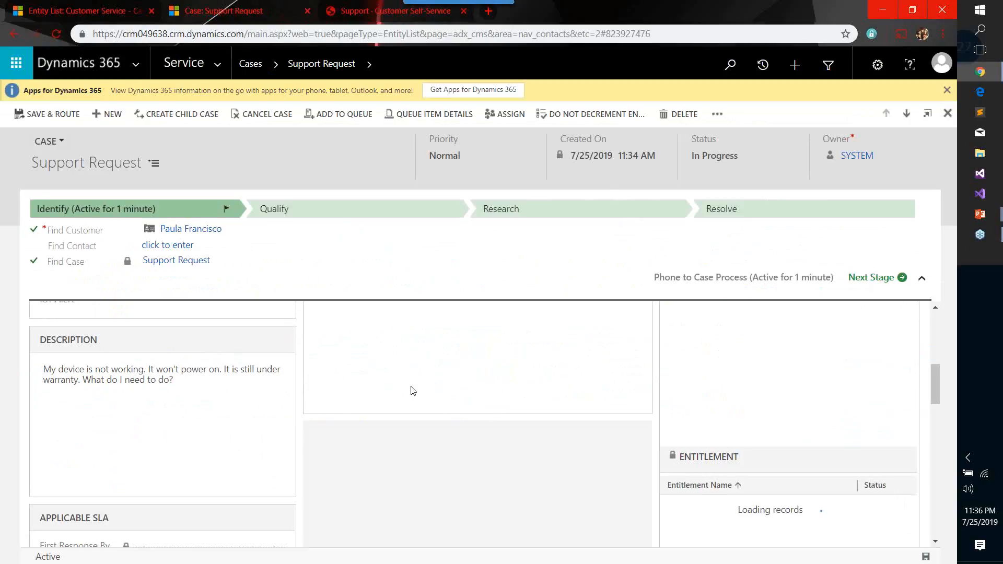
scroll(412, 391, up, 4)
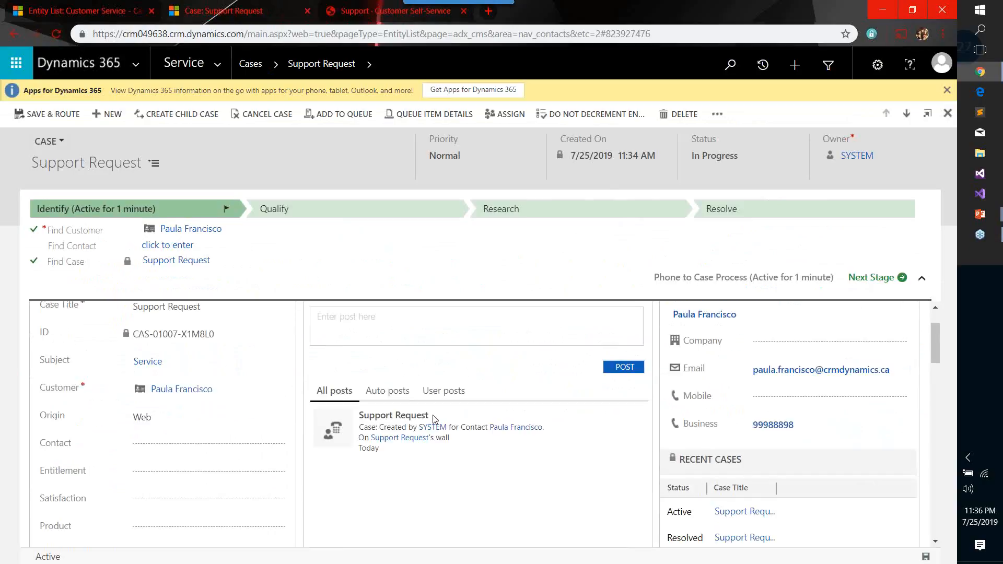
scroll(433, 418, up, 1)
Step: Create a Portal Comment activity for the Support Request case with the subject "Set Schedule for Repair"
click(477, 342)
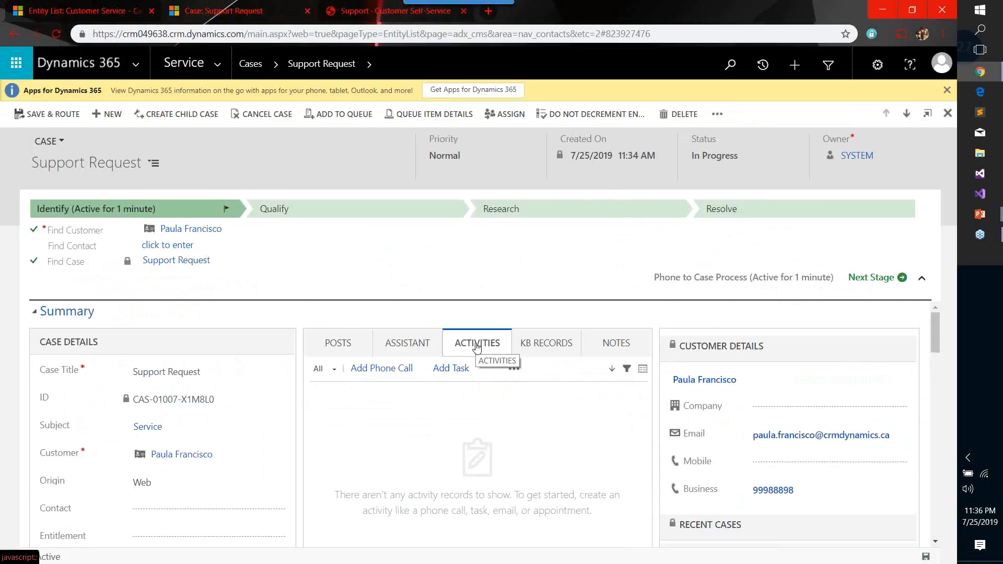
click(515, 369)
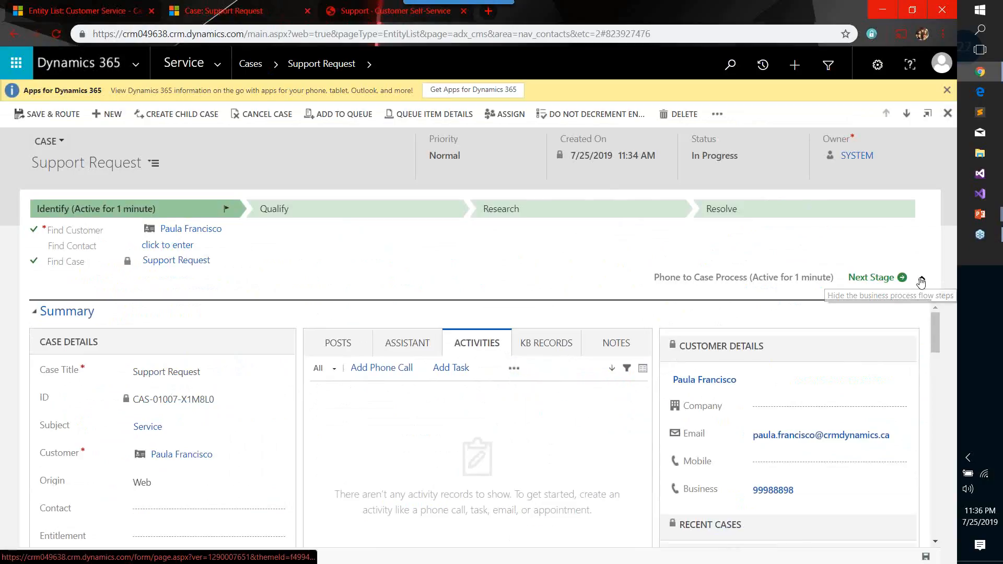
click(922, 282)
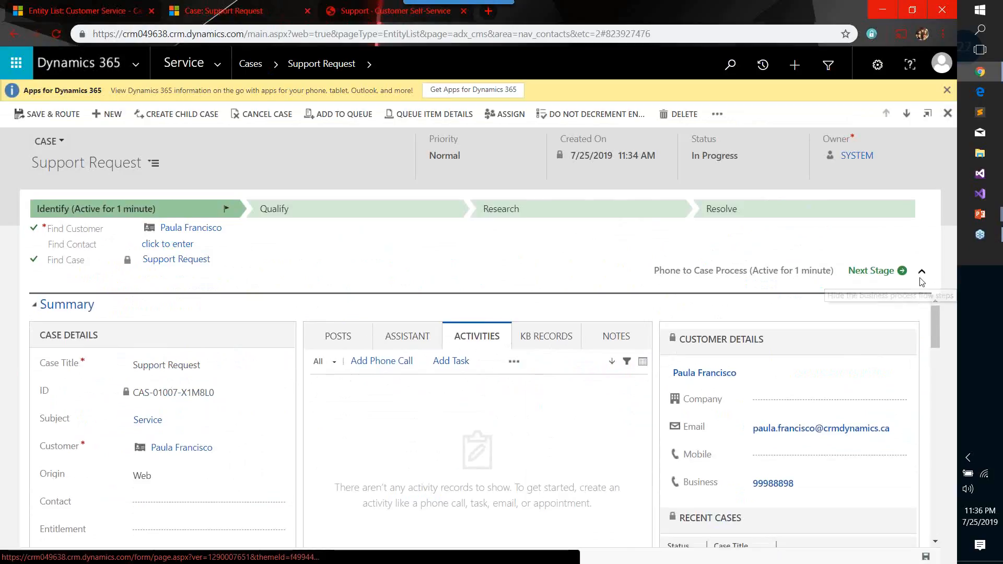
click(514, 288)
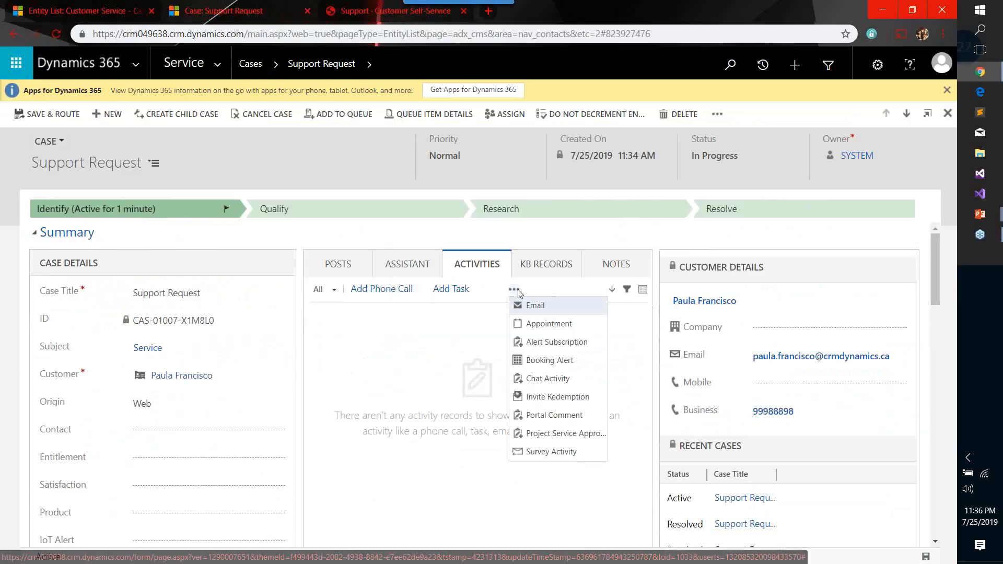
click(553, 416)
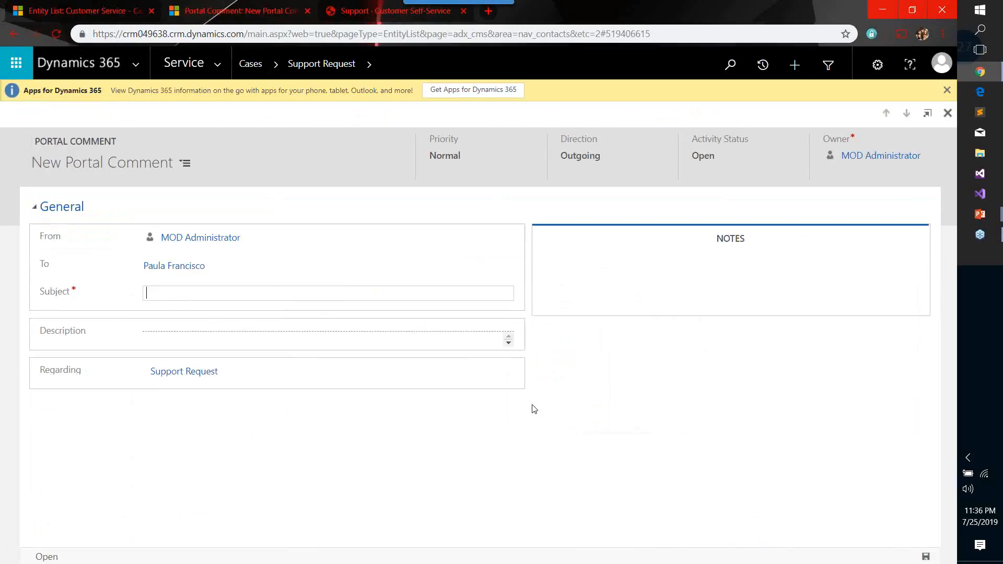
click(201, 293)
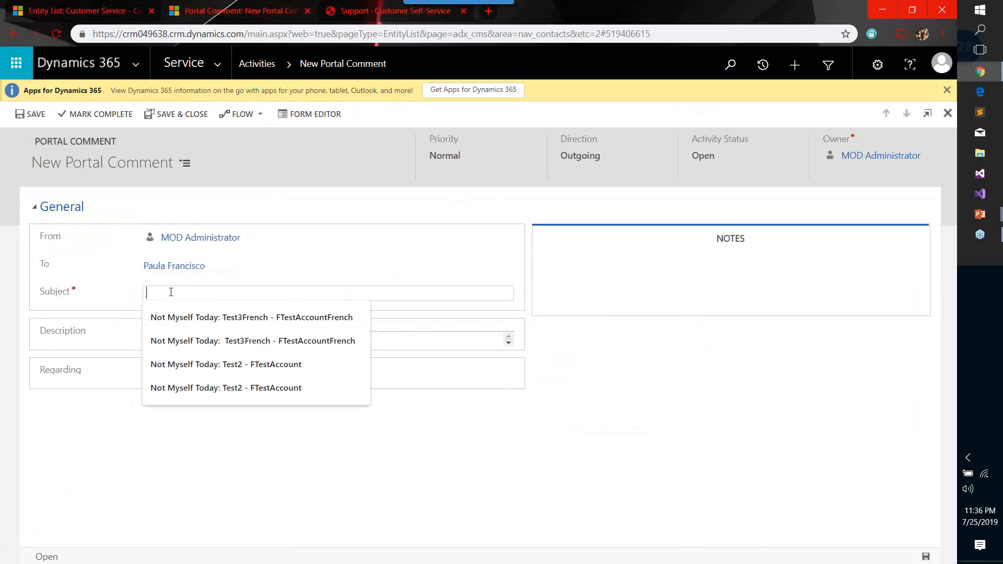
text(Set Schedule)
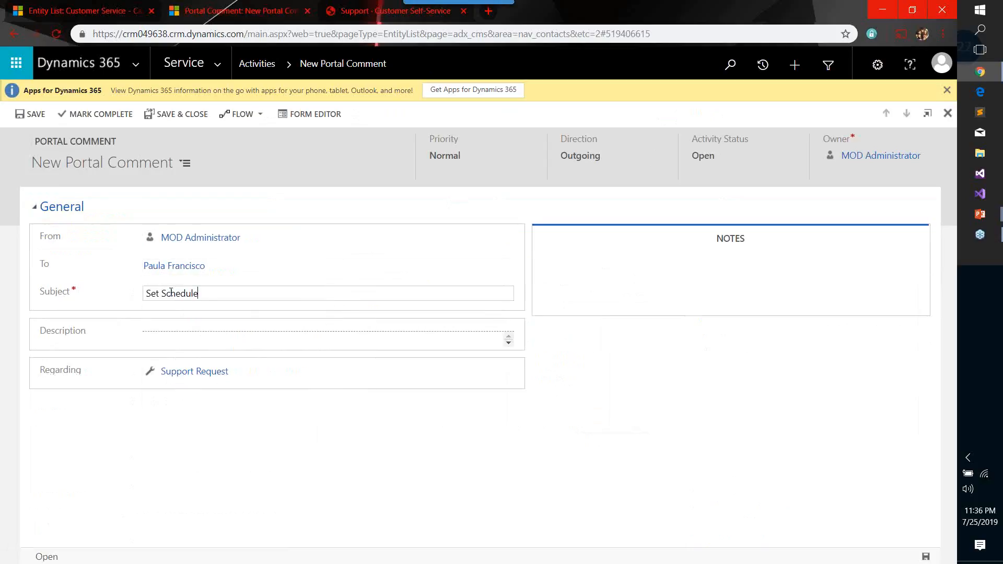
text( for Repair)
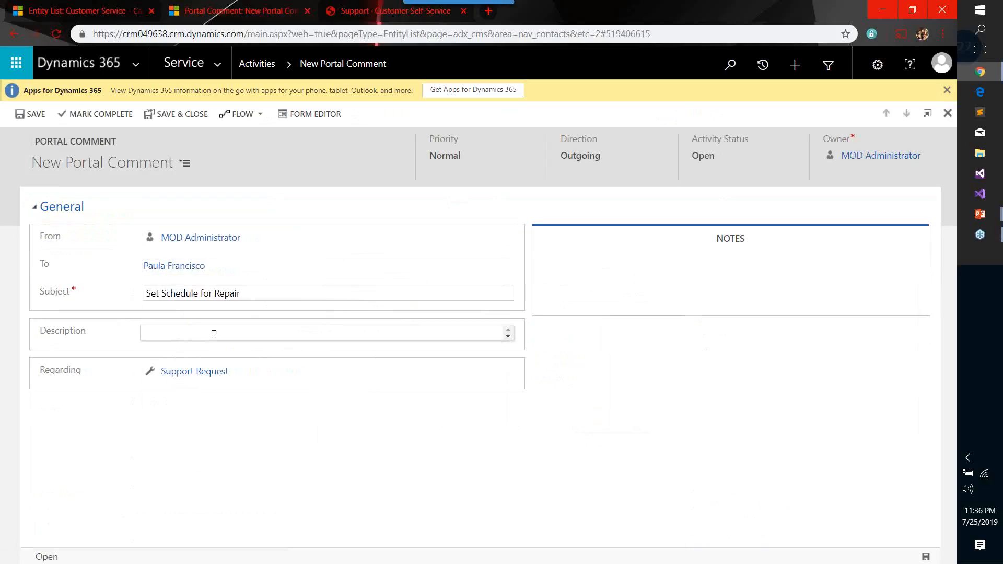
Step: Enter a description beginning "Good day Ma'am, we have seen your report", asking her to bring the device to the office, and mark the comment complete
click(213, 335)
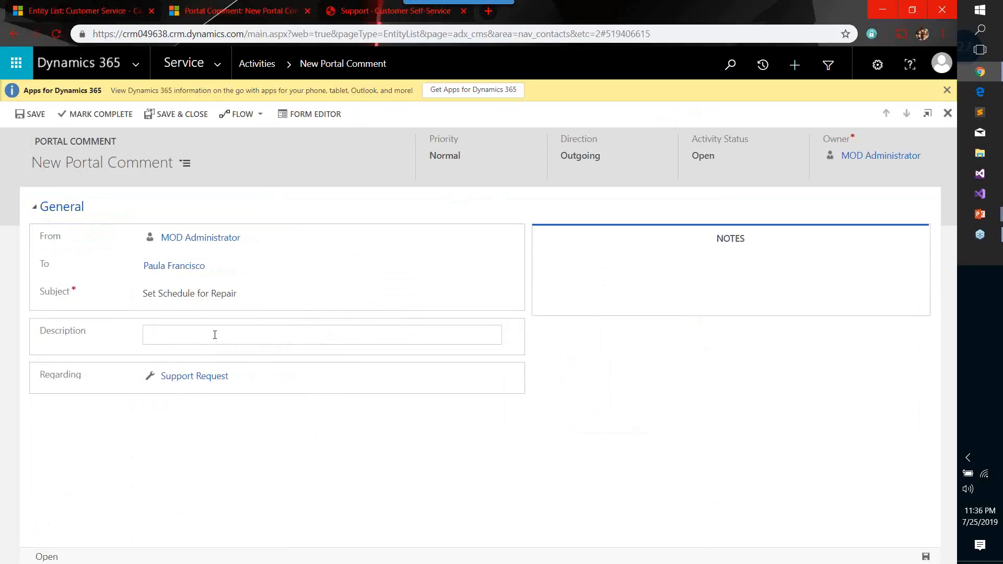
text(Good day Ma'am, we have seen your report. )
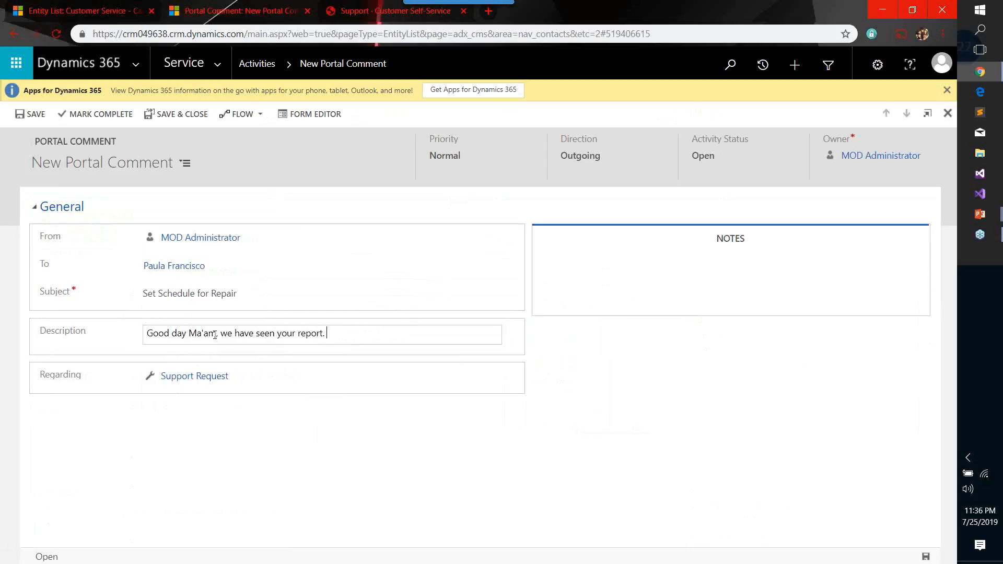
text(Will you be able to drop by t)
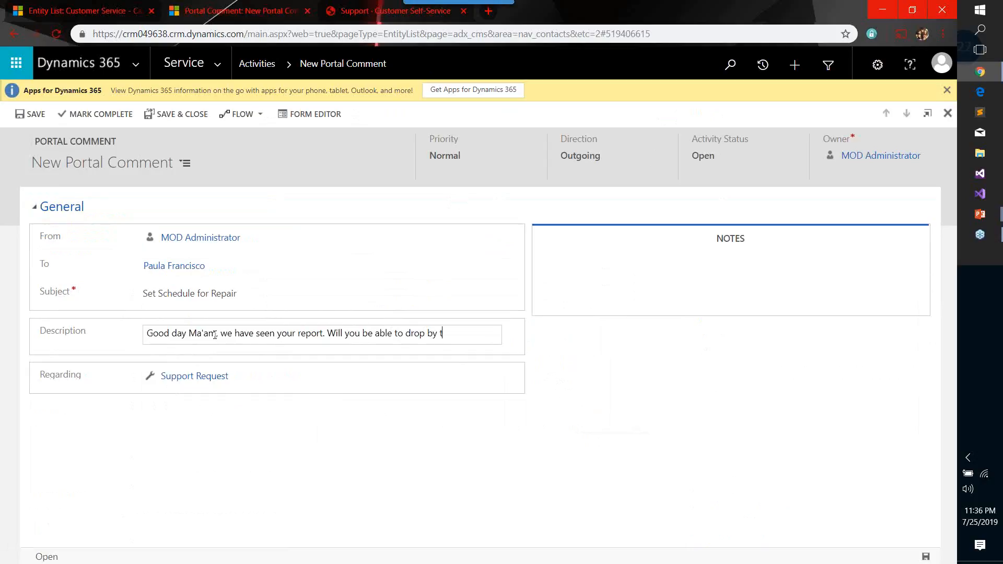
text(he )
text(shop)
key(BackSpace)
key(BackSpace)
key(BackSpace)
key(BackSpace)
text(office and )
text(bring your device s)
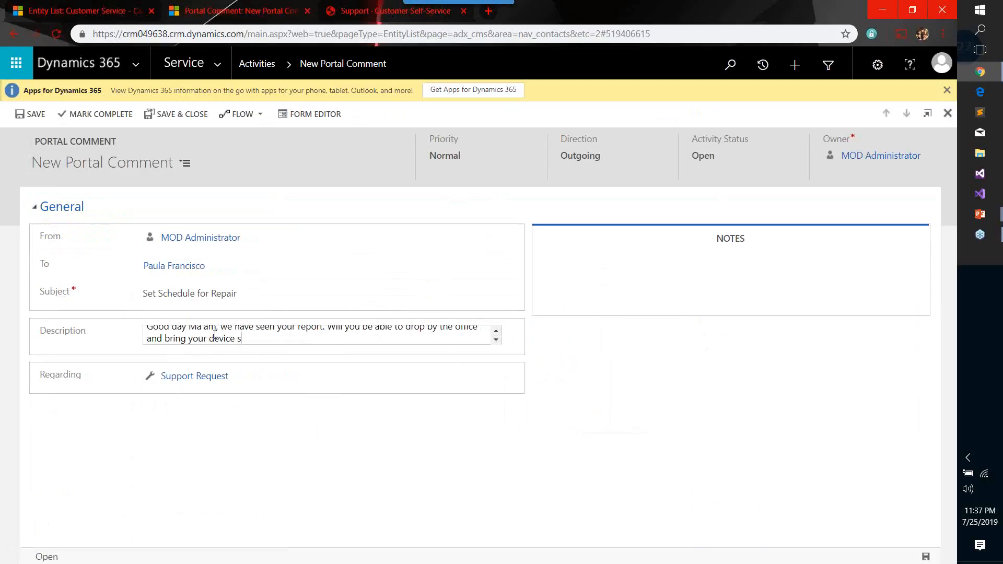
text(o we can check it out?)
key(Return)
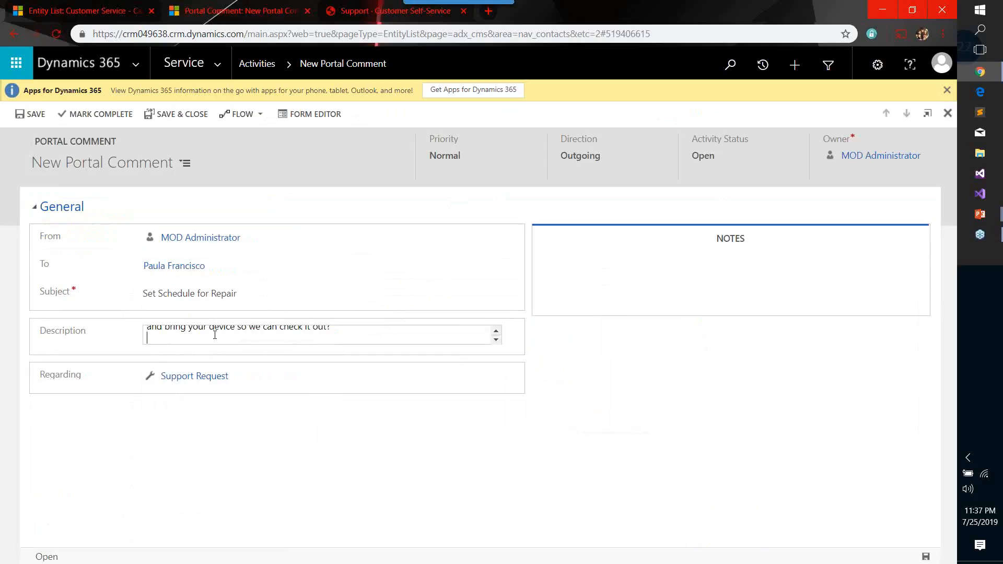
click(99, 115)
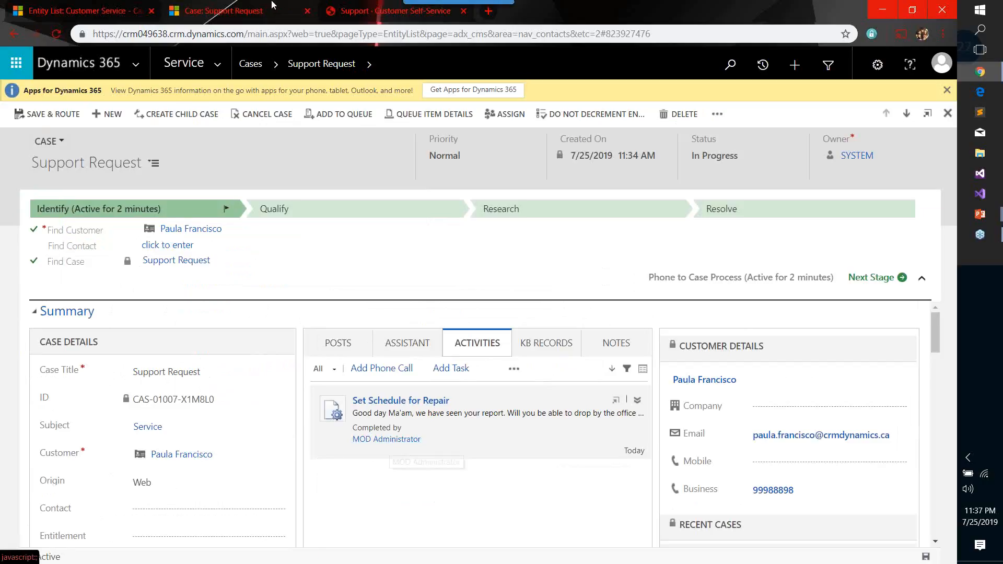
Step: Switch to the customer portal, view the Support Request case's details and read the administrator's comment in its timeline
click(362, 11)
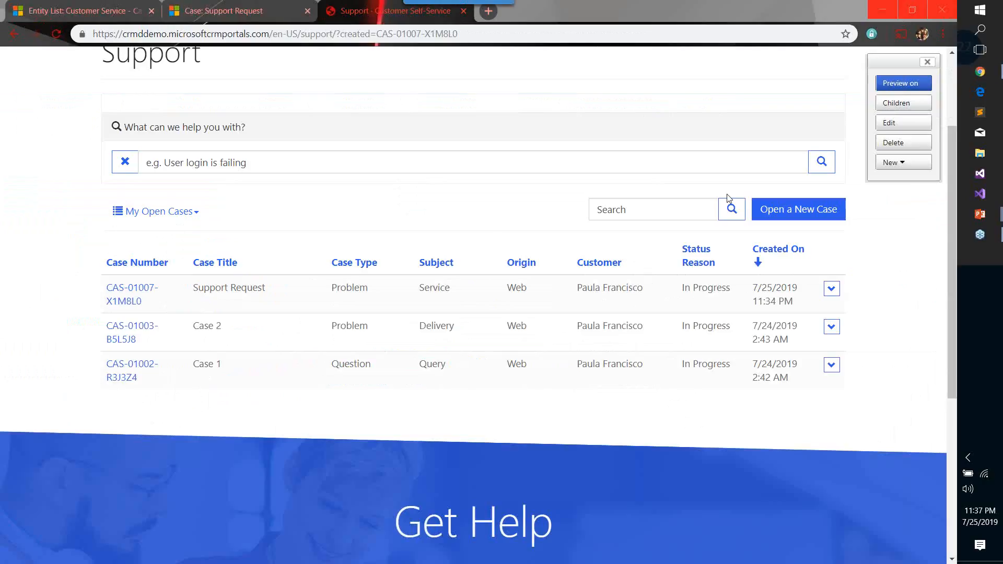
click(832, 290)
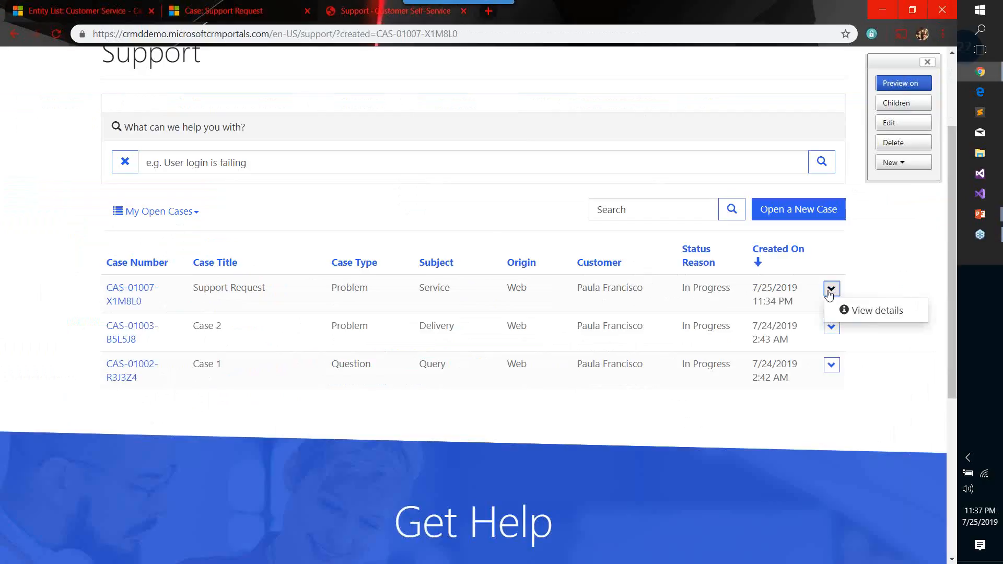
click(876, 311)
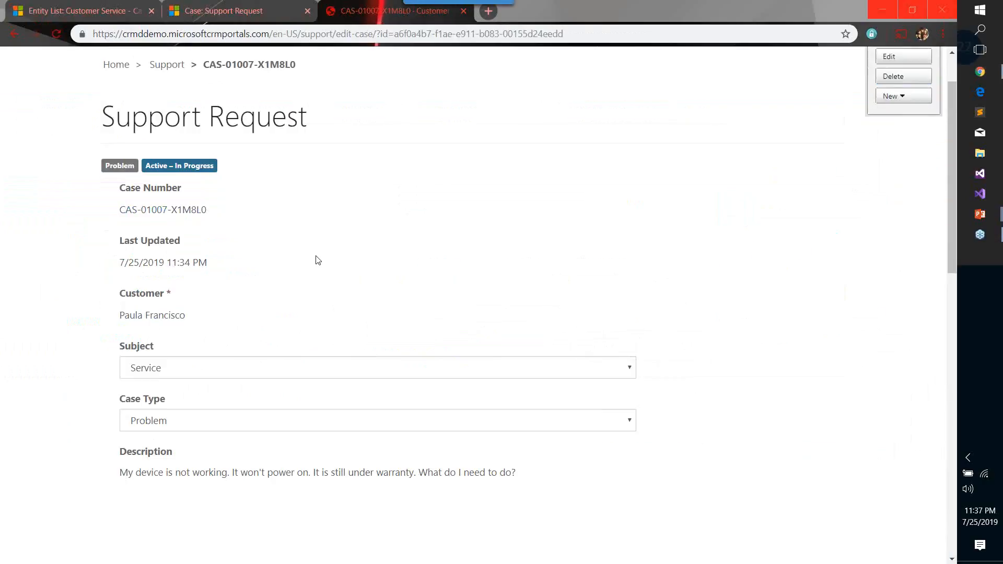
scroll(316, 220, down, 1)
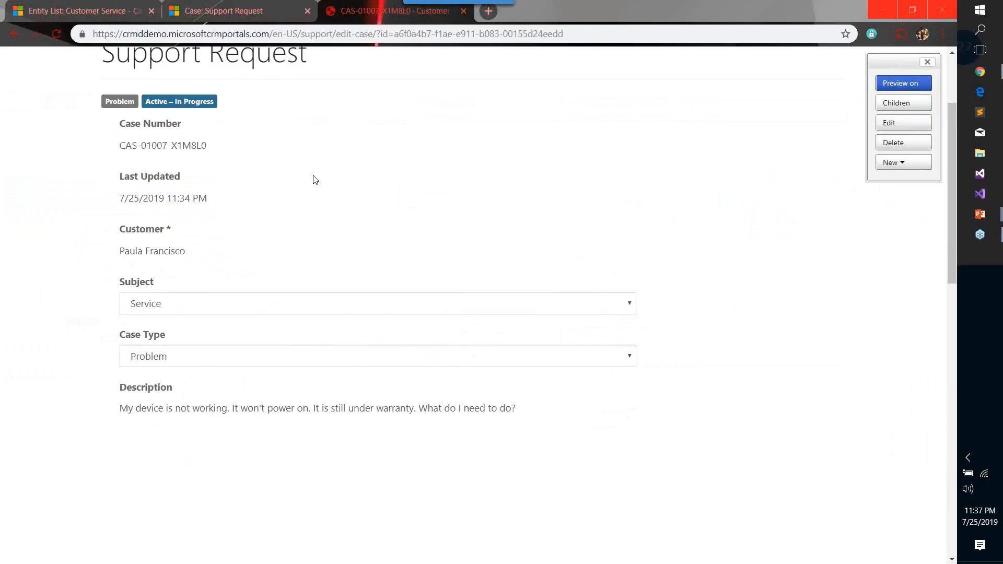
scroll(315, 179, down, 1)
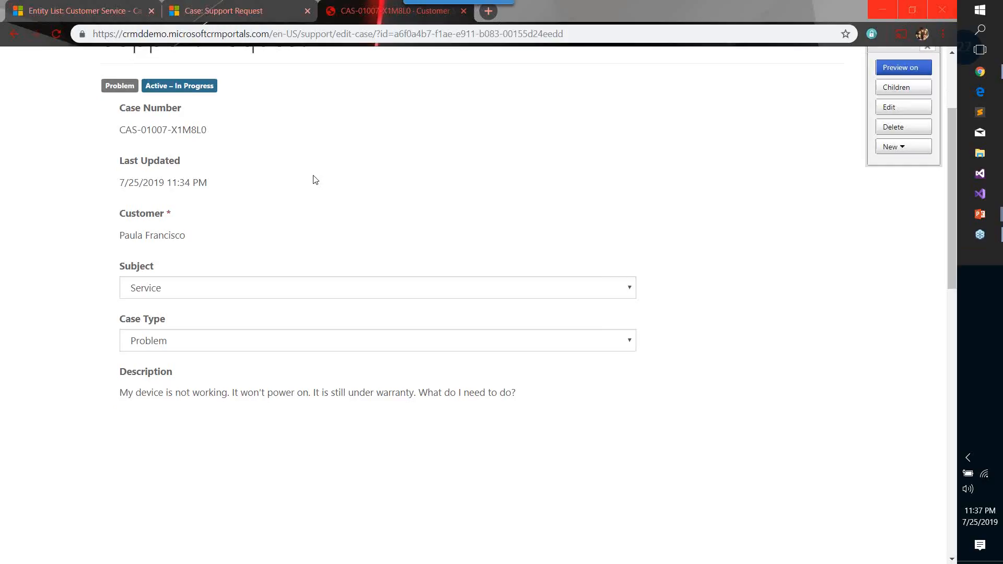
scroll(315, 179, down, 4)
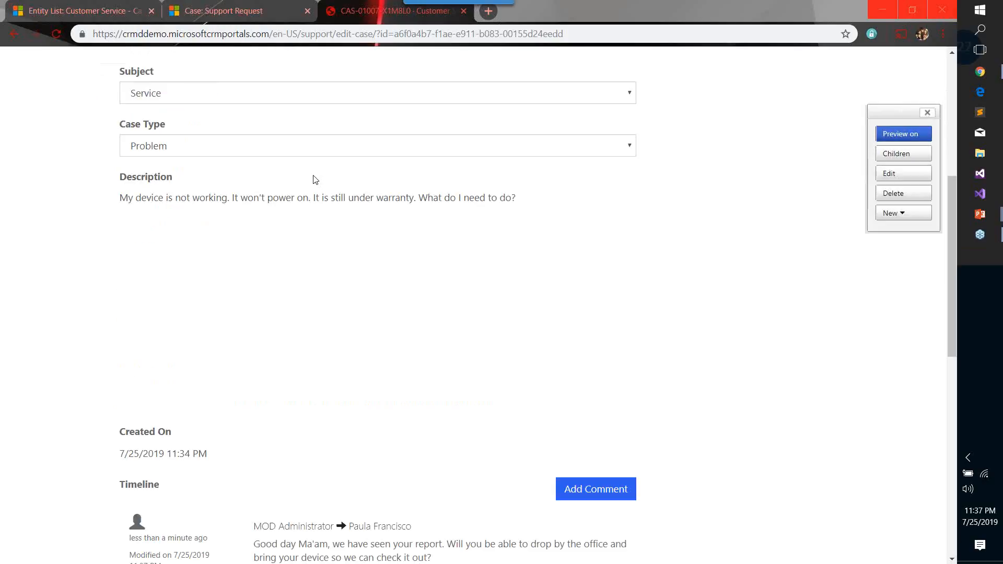
scroll(315, 180, down, 4)
drag(256, 365, 446, 376)
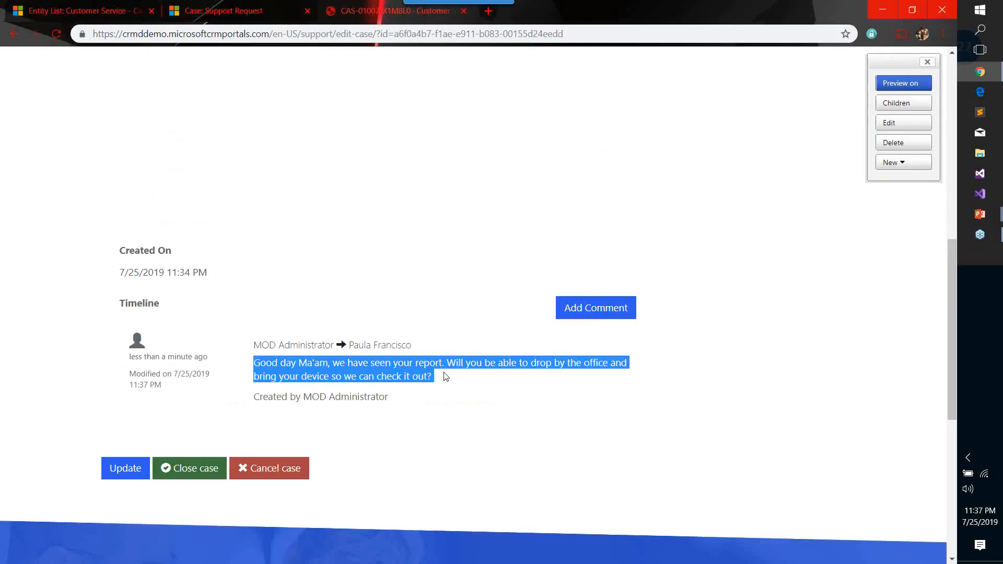
click(448, 380)
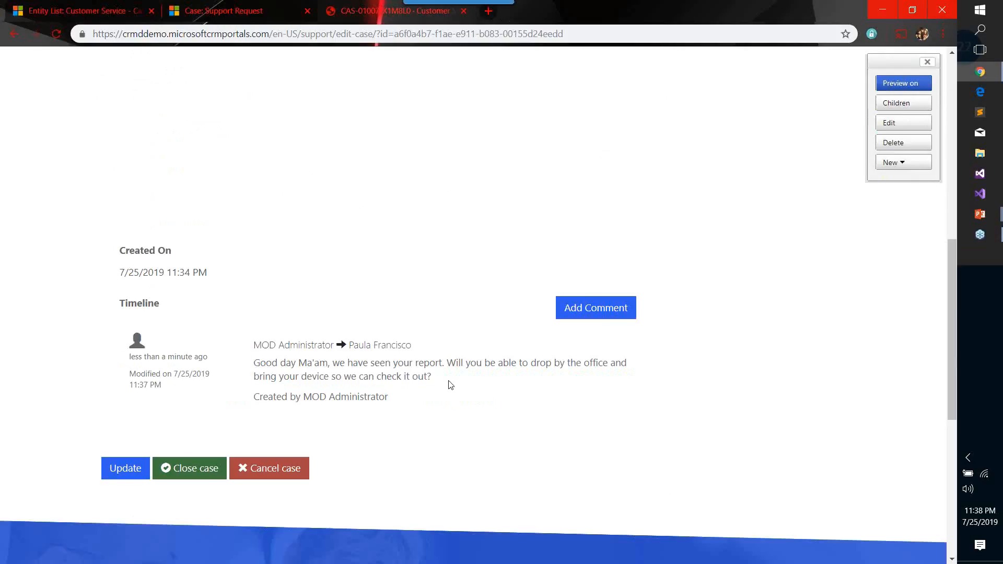
Step: Submit a portal comment on the case: "Sure, I can drop by tomorrow, around 10:00 AM. I will bring my device, and hope it gets repaired immediately."
click(589, 313)
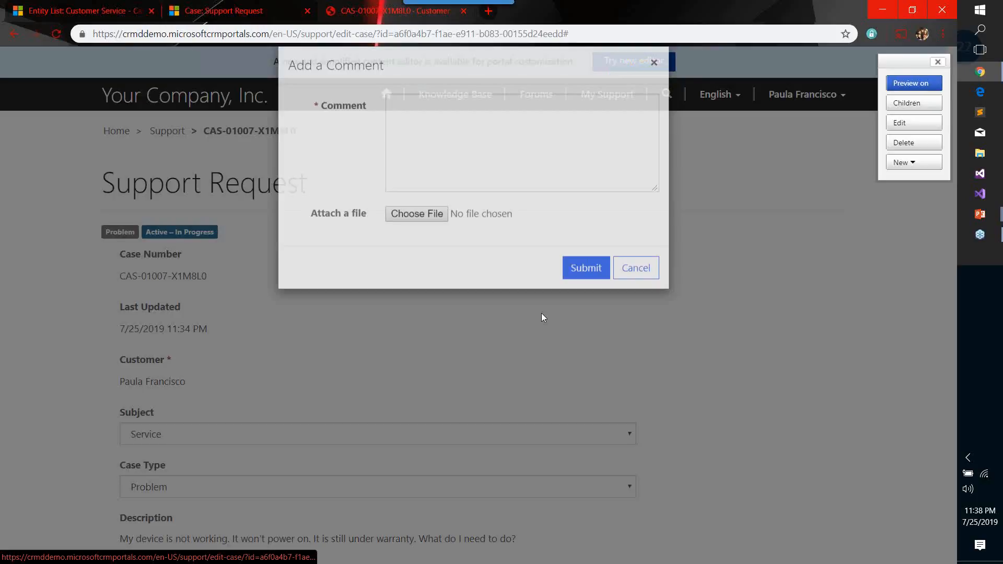
click(450, 158)
text(Sure, I can drop by tomorrow, around 10:00 AM. Wi)
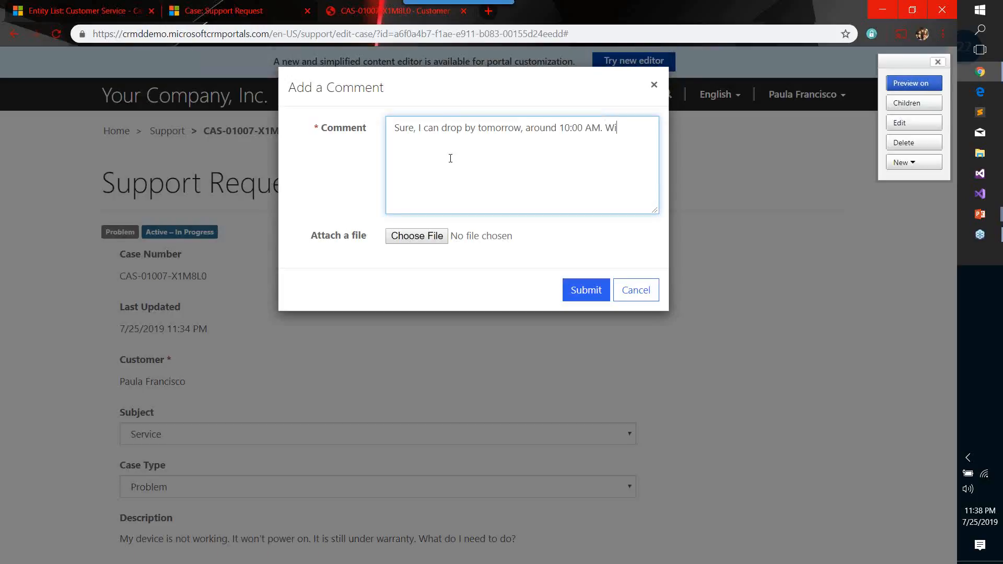
key(BackSpace)
key(BackSpace)
text(I will bring)
text( my device )
text( and ho)
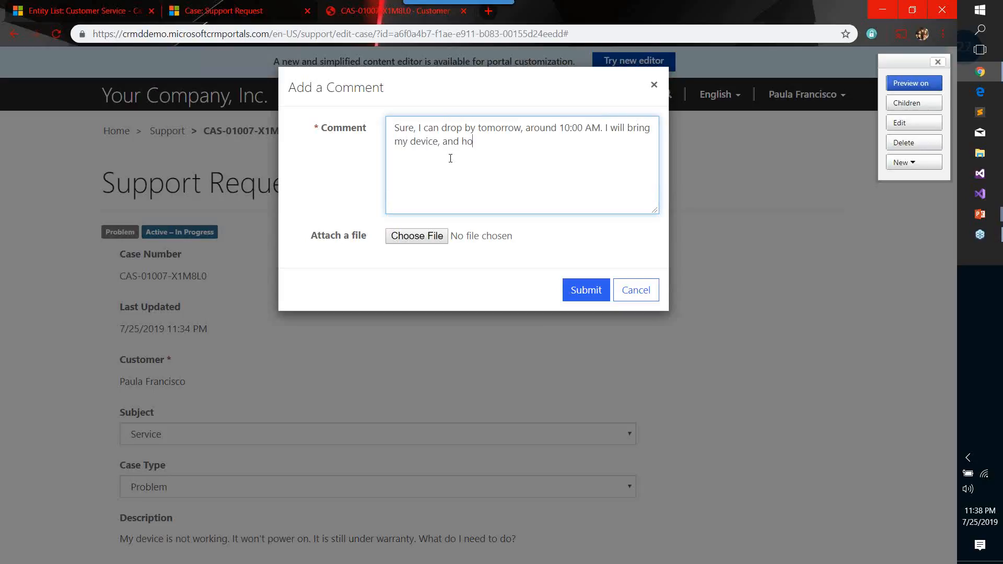
text(pe it gets repaired immediately.)
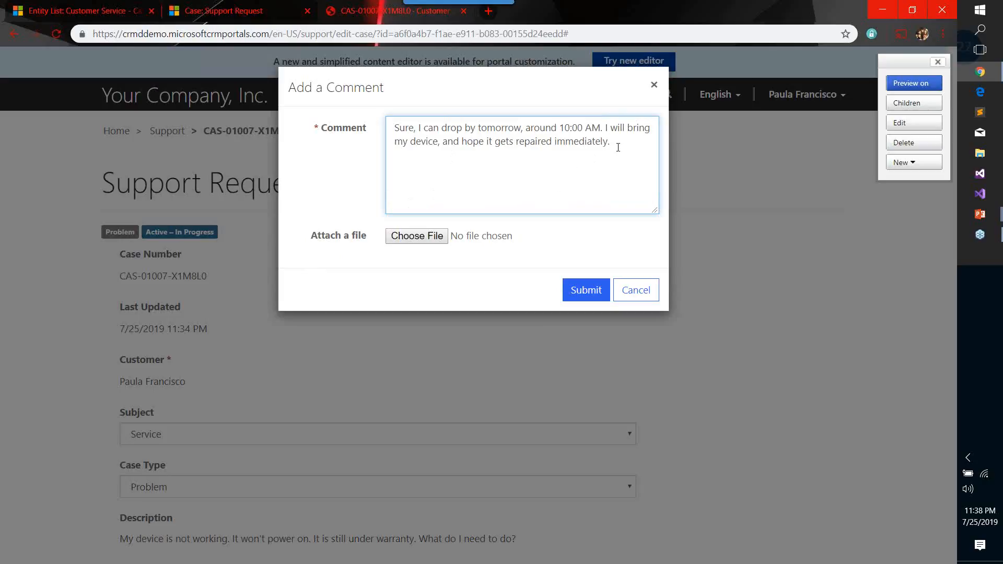
click(589, 296)
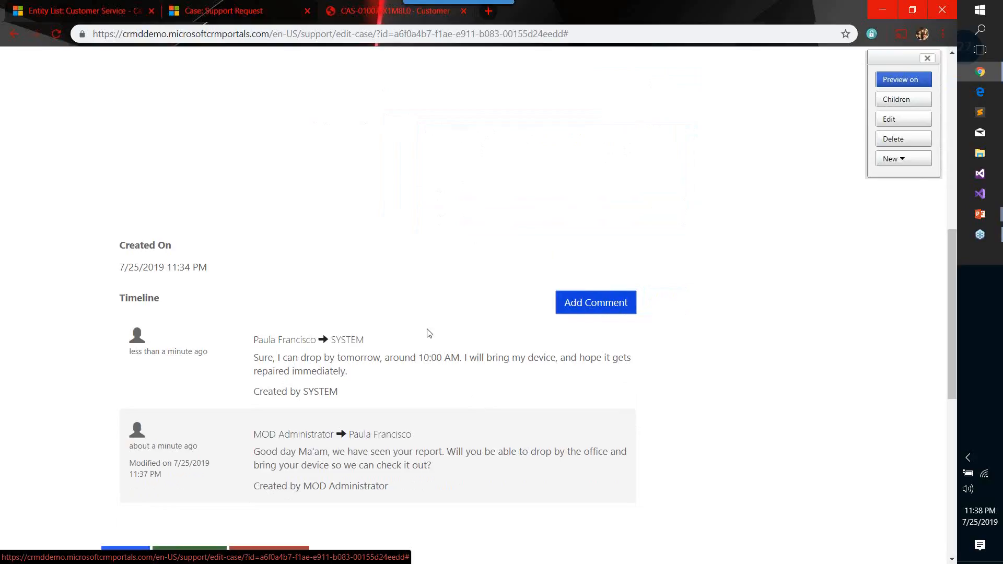
Step: Check the portal timeline, switch to the Dynamics 365 case record, refresh it and review the customer's reply among its activities
scroll(429, 333, down, 1)
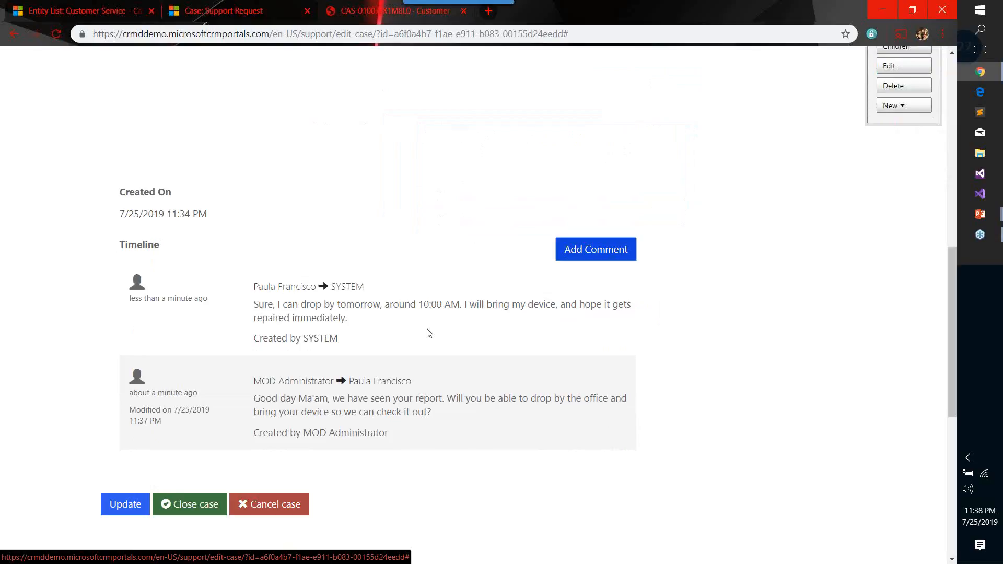
scroll(429, 333, down, 1)
triple_click(383, 248)
click(222, 16)
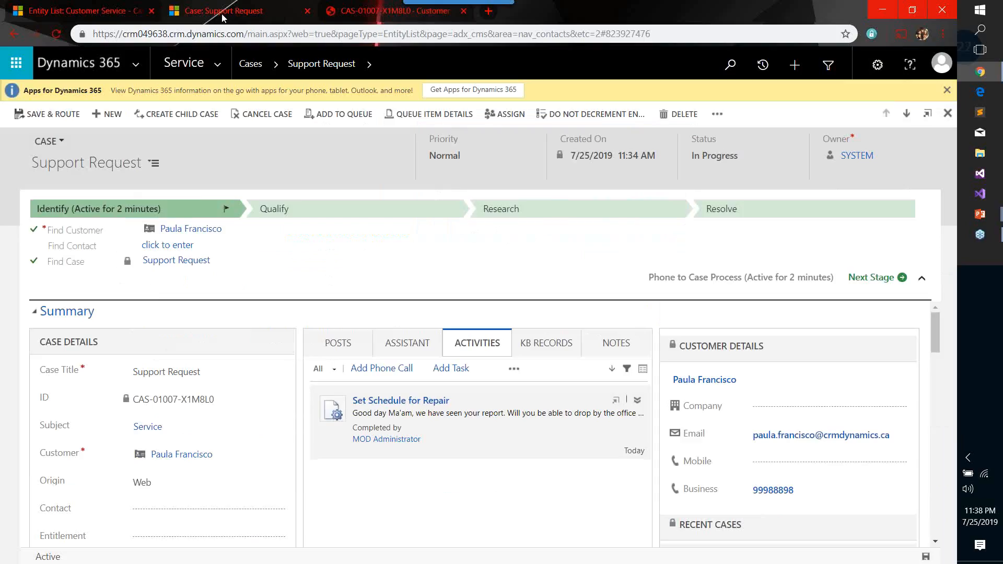
key(F5)
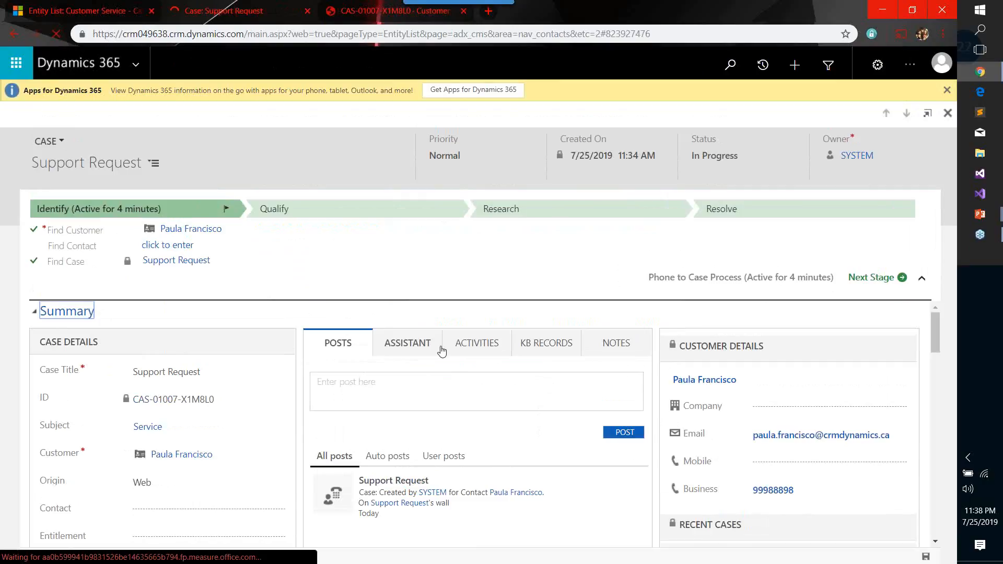
click(447, 351)
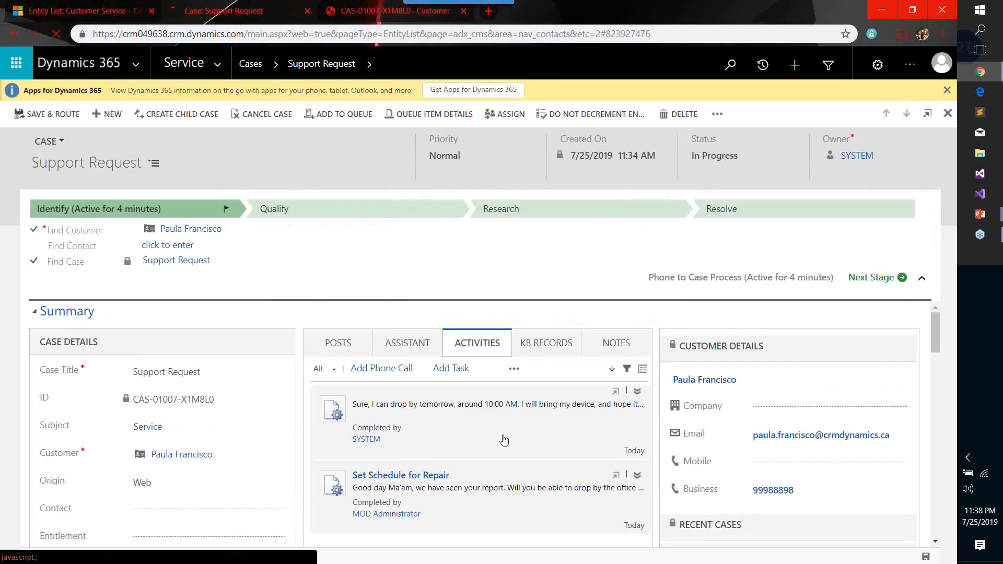
scroll(504, 440, down, 1)
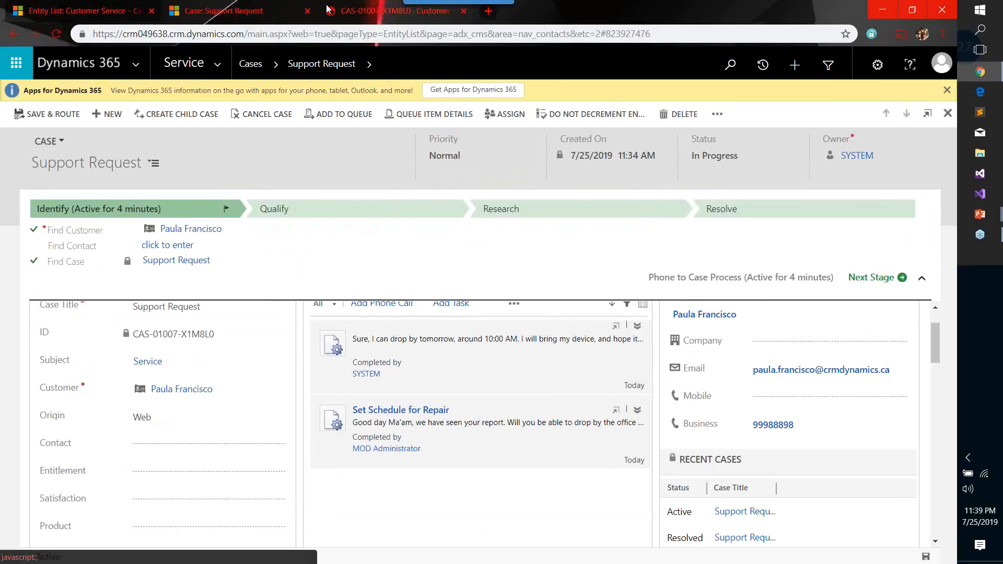
Step: Switch to the customer portal, open the My Support page and change the portal language to français
click(366, 10)
scroll(662, 200, up, 7)
scroll(662, 200, up, 6)
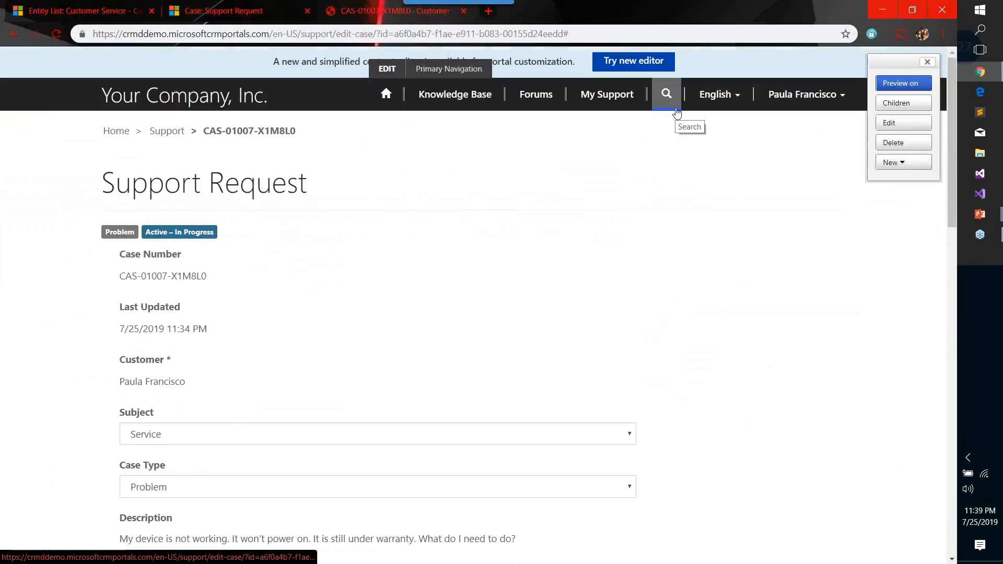
click(738, 99)
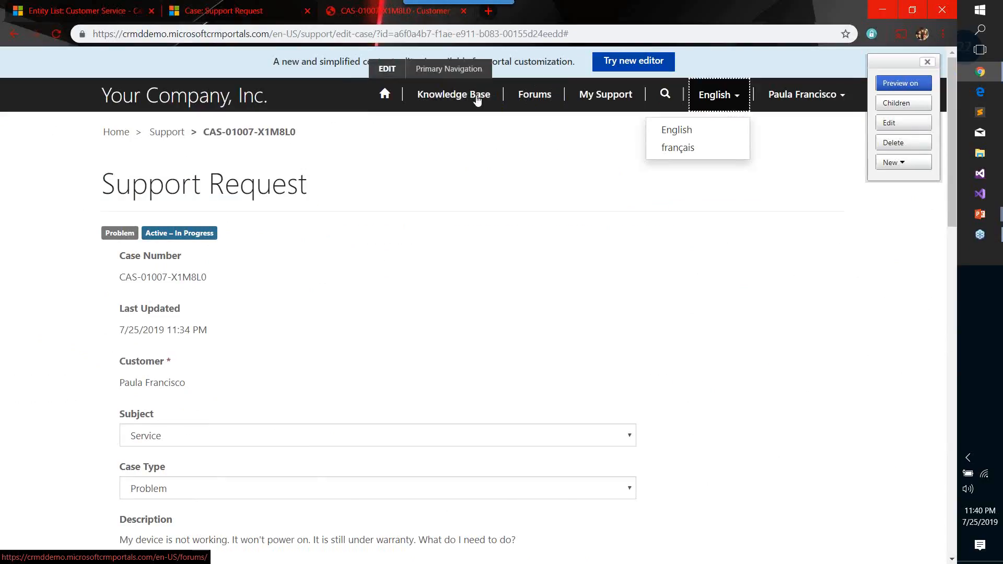
click(605, 95)
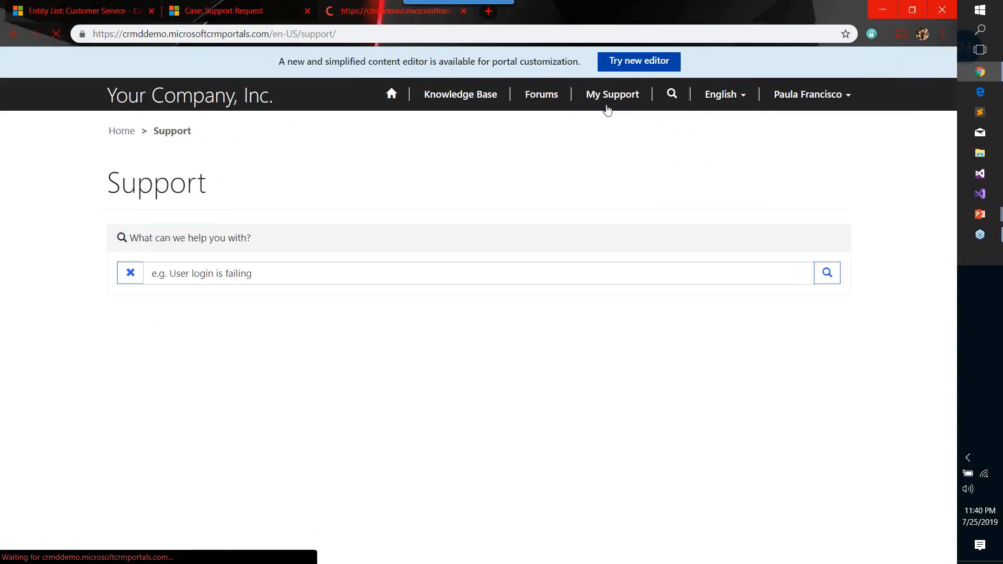
click(721, 95)
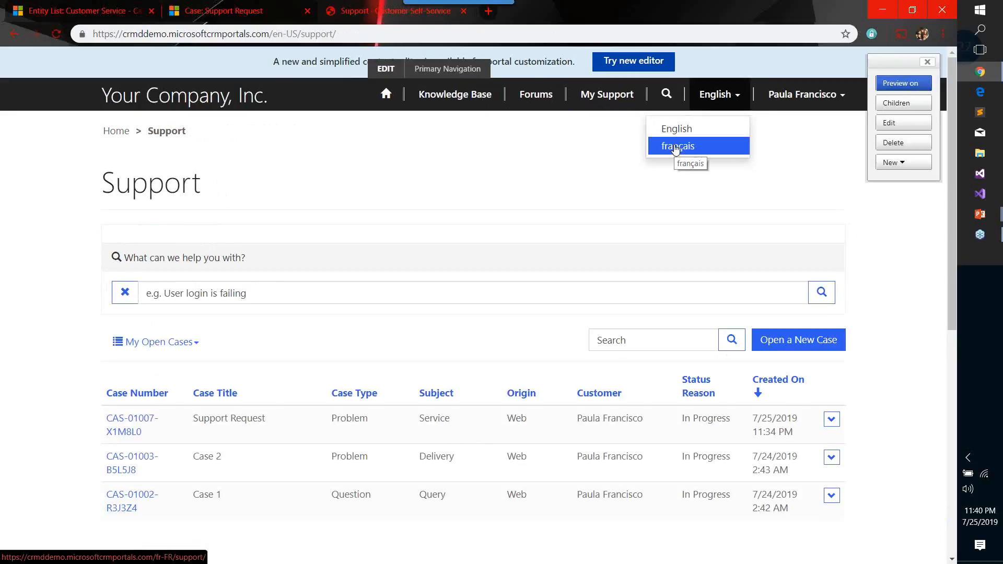
click(675, 149)
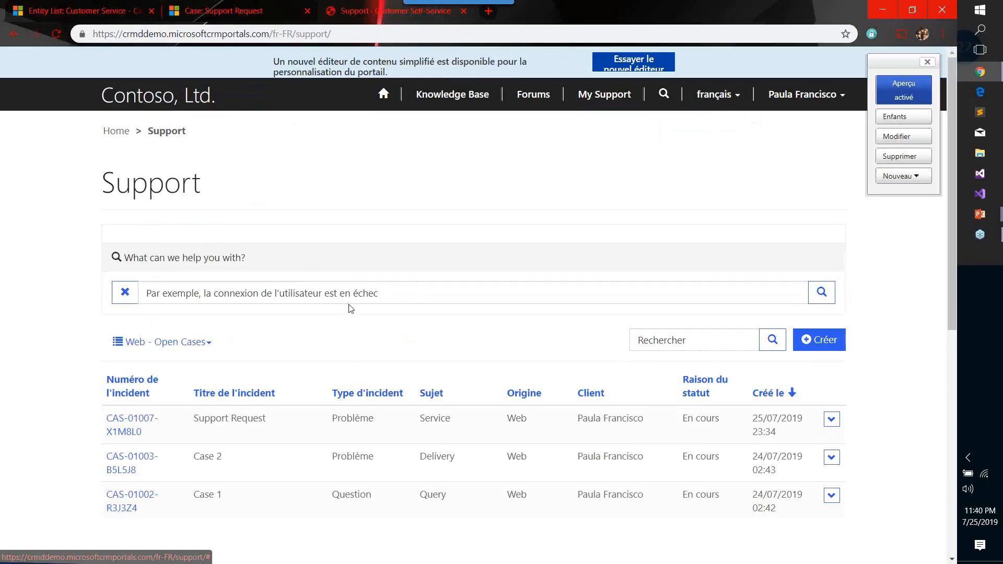
Step: Review the French Support page's case list and the names of its available case views
scroll(106, 253, down, 3)
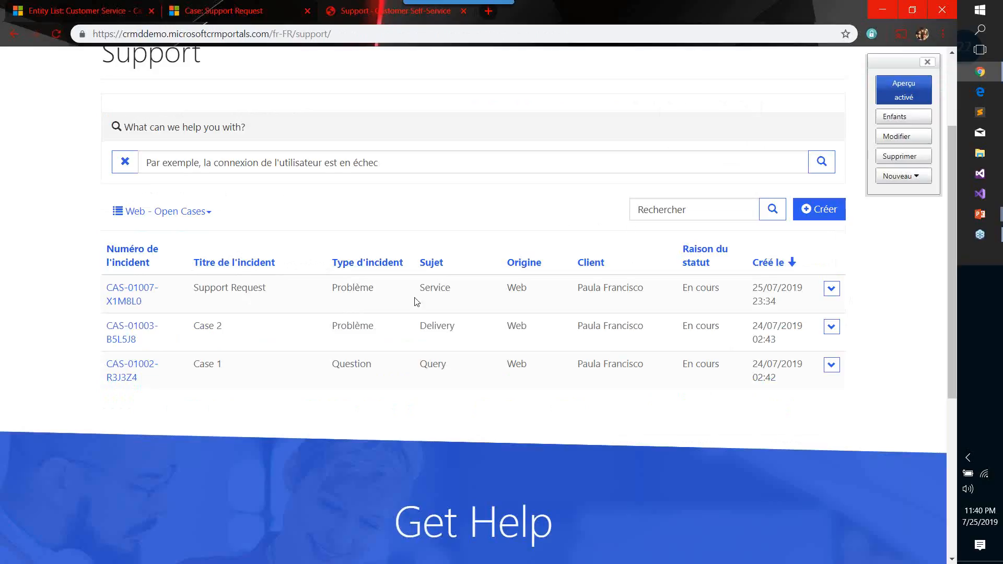
scroll(291, 251, up, 3)
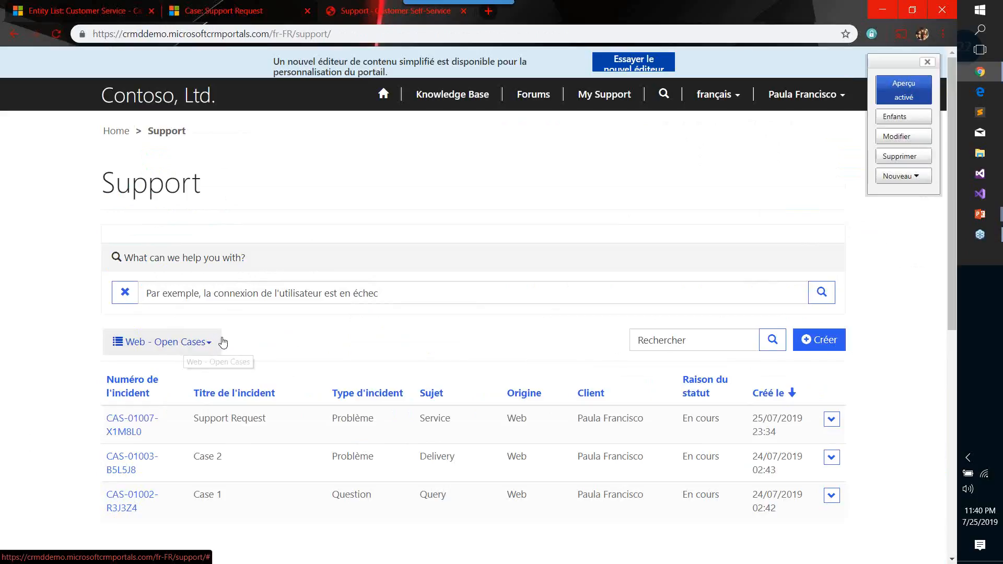
click(210, 344)
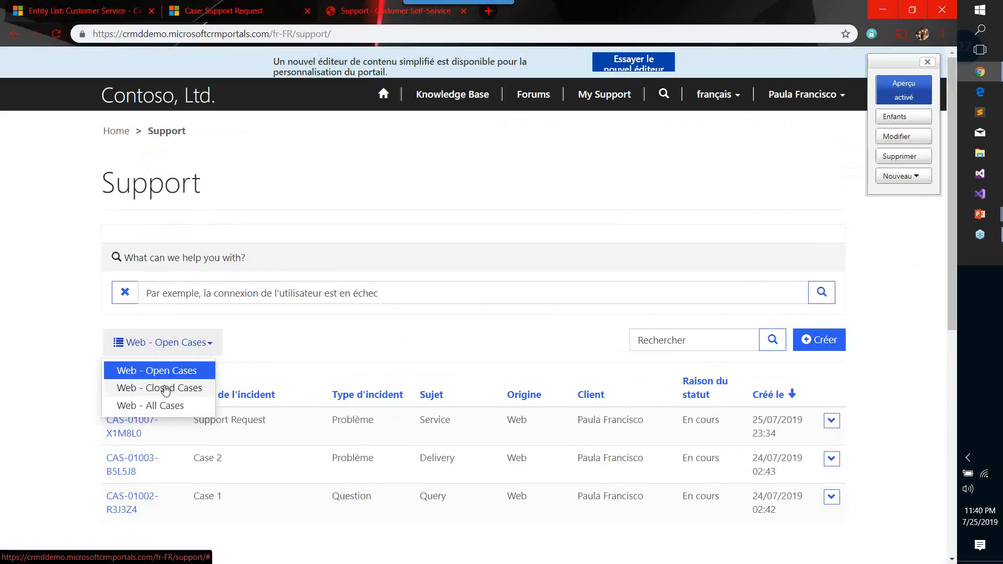
Step: Switch to the Customer Service - Cases List entity list and examine the French display name fields of the open and closed case views
click(78, 10)
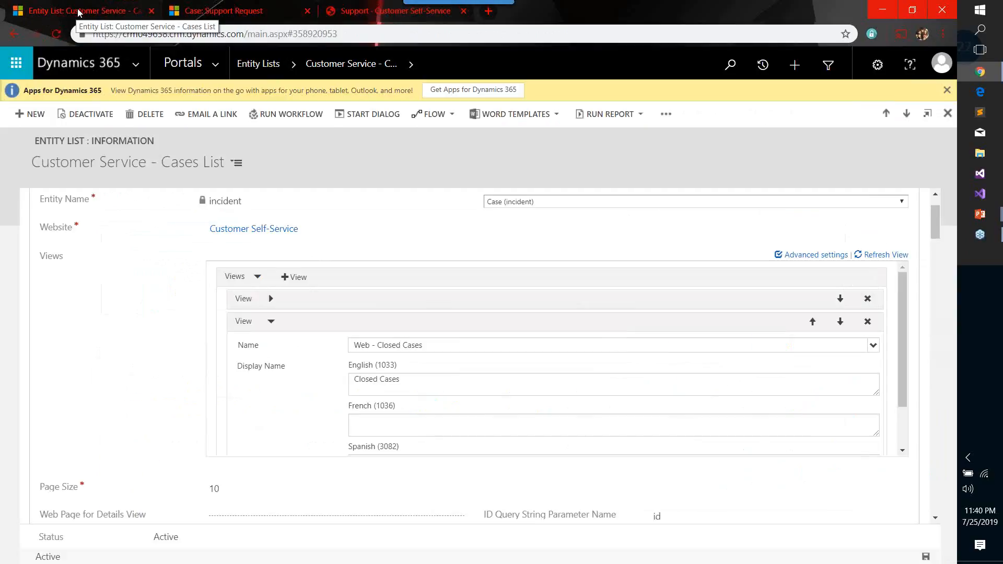
click(270, 299)
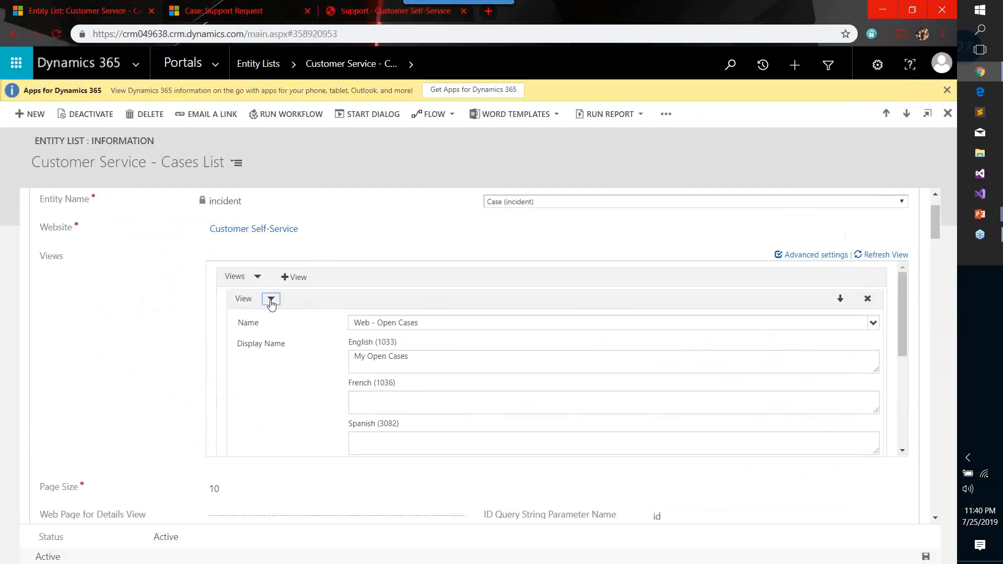
scroll(468, 345, down, 1)
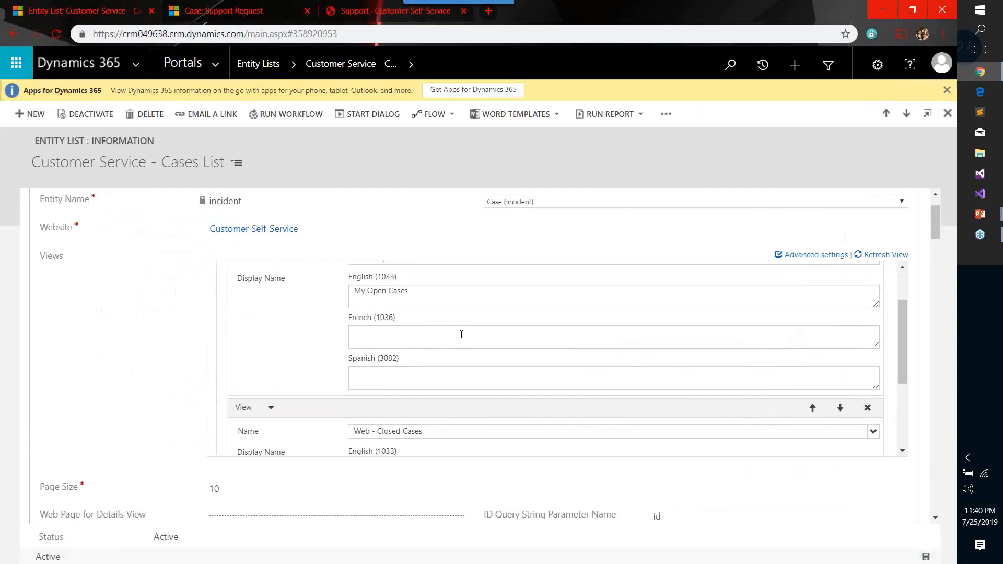
click(417, 295)
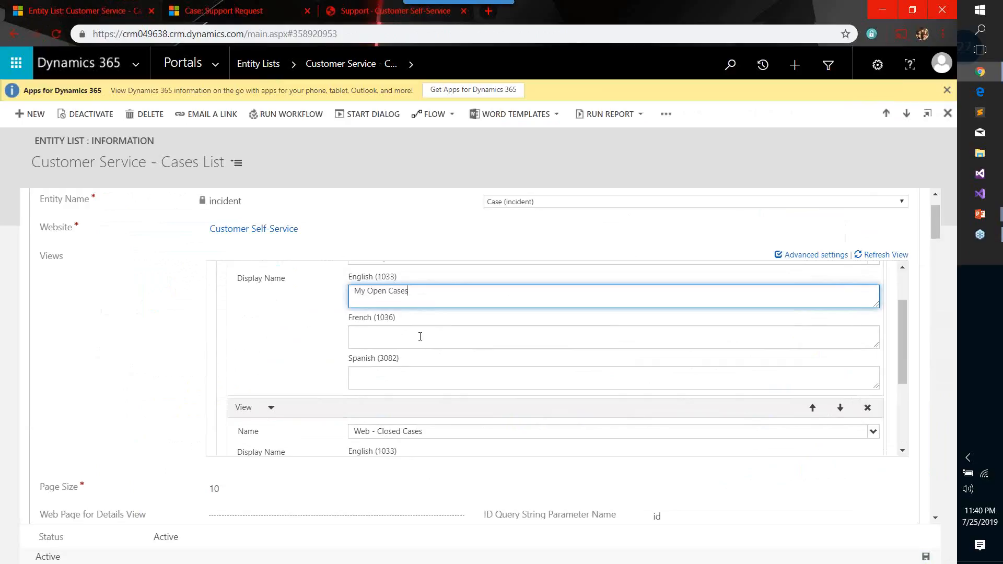
click(420, 334)
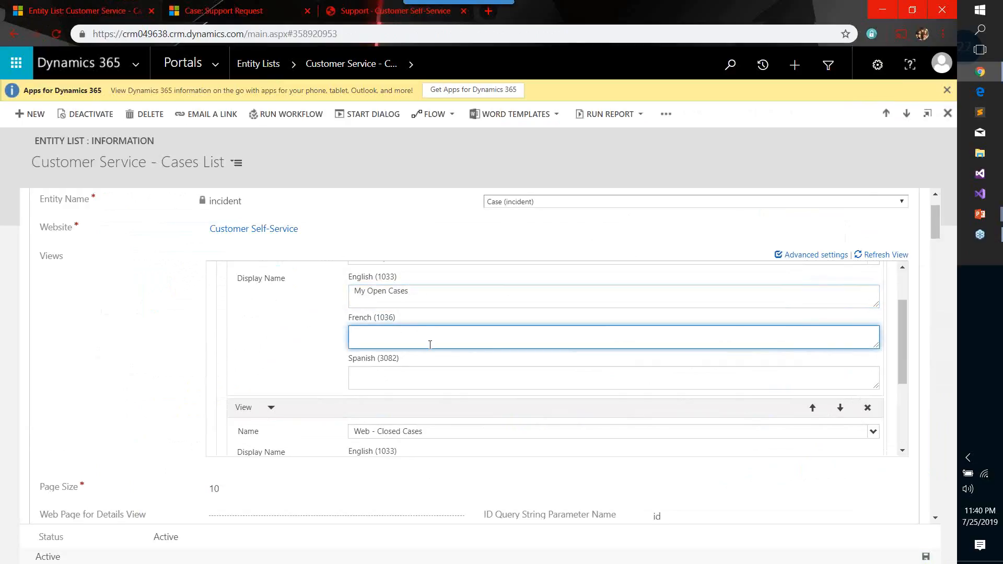
scroll(430, 342, down, 1)
scroll(402, 387, down, 1)
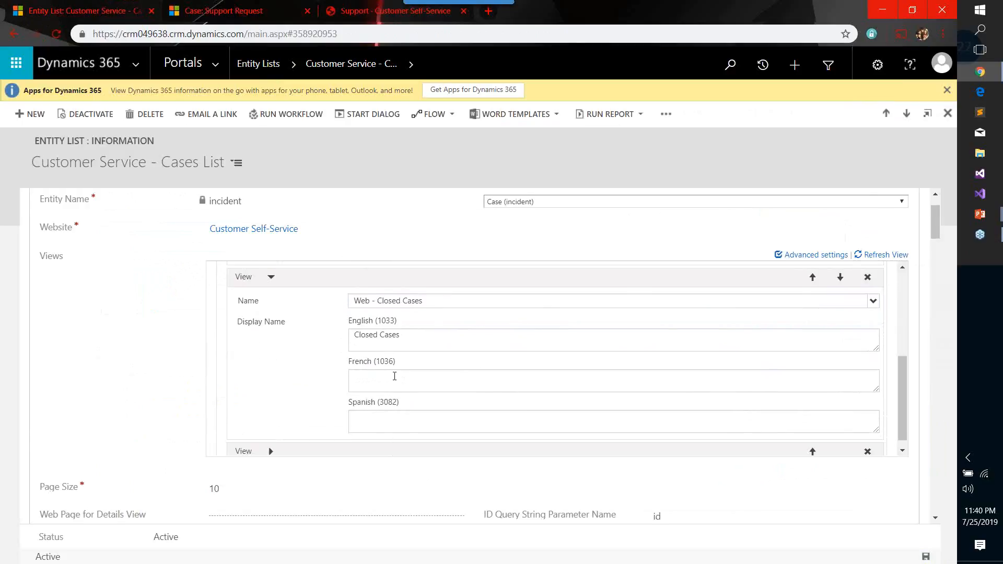
click(393, 376)
scroll(393, 386, up, 1)
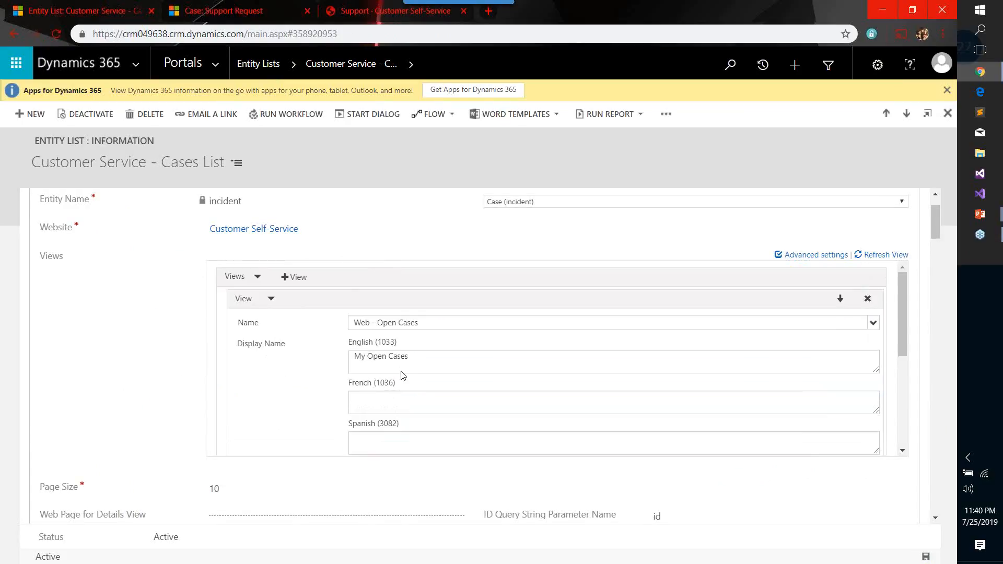
click(394, 401)
scroll(397, 407, down, 1)
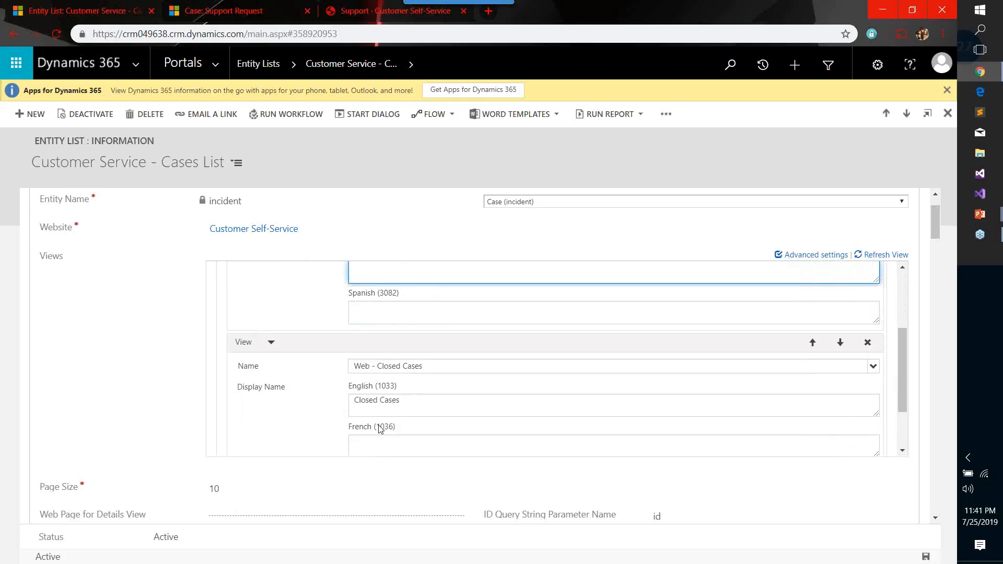
scroll(386, 375, down, 1)
click(385, 375)
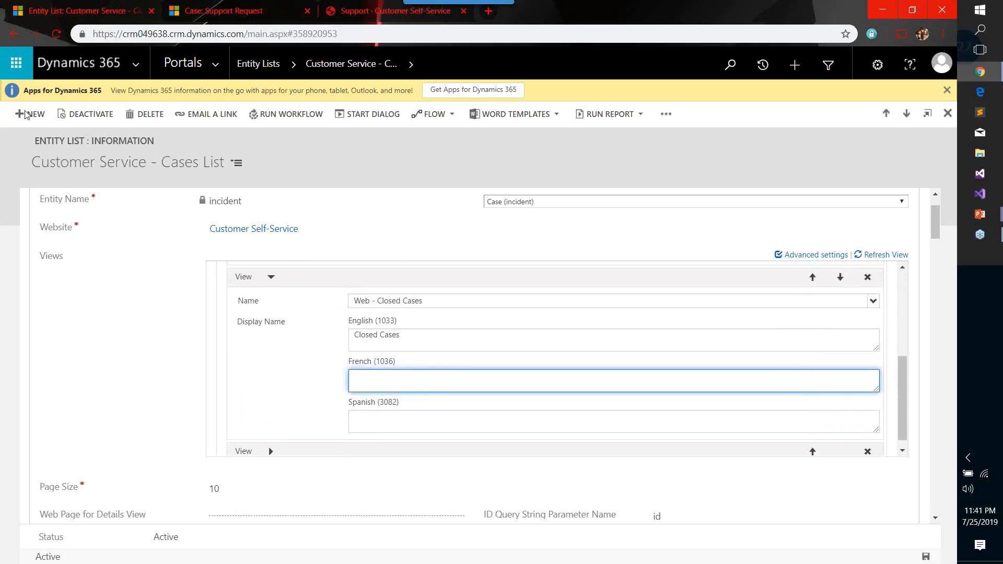
Step: Check the Support page title on the French portal against the view display names in the Cases List entity list
click(368, 19)
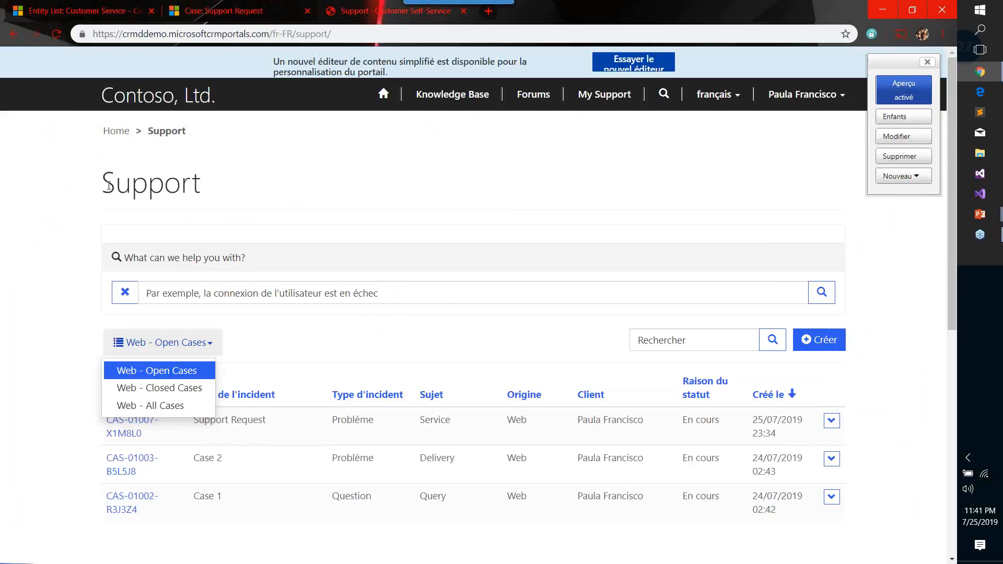
drag(108, 182, 205, 196)
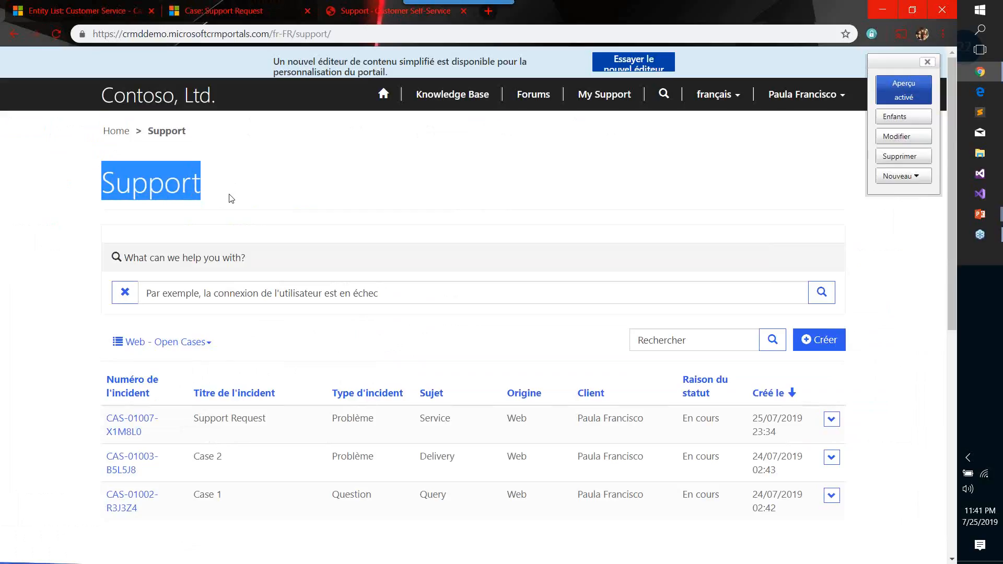
click(207, 181)
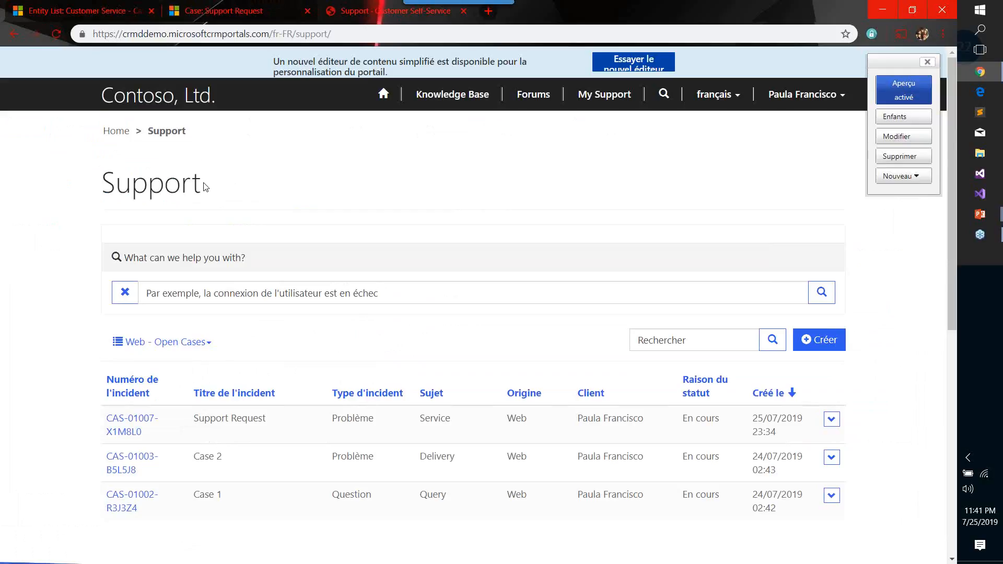
drag(107, 179, 204, 200)
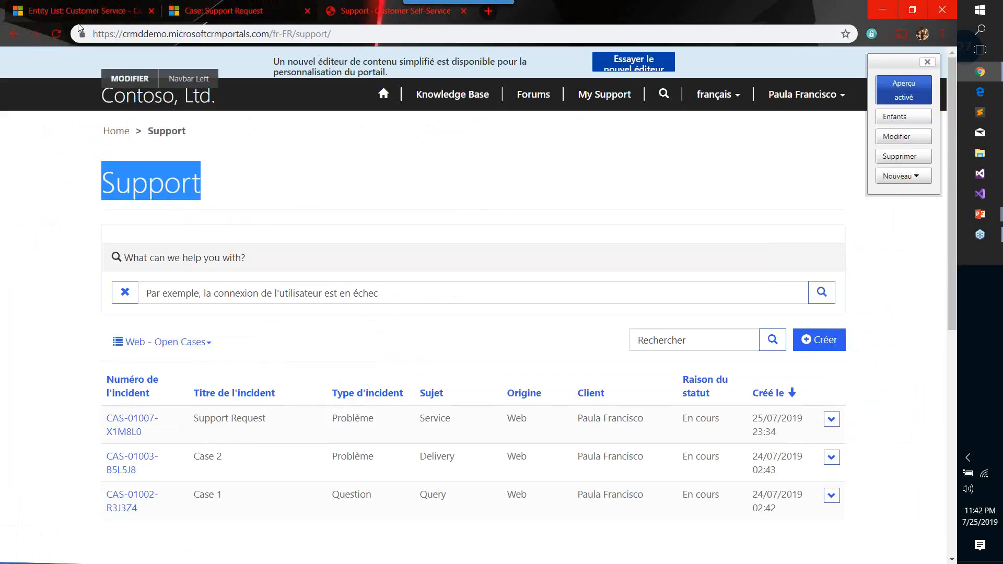
click(70, 6)
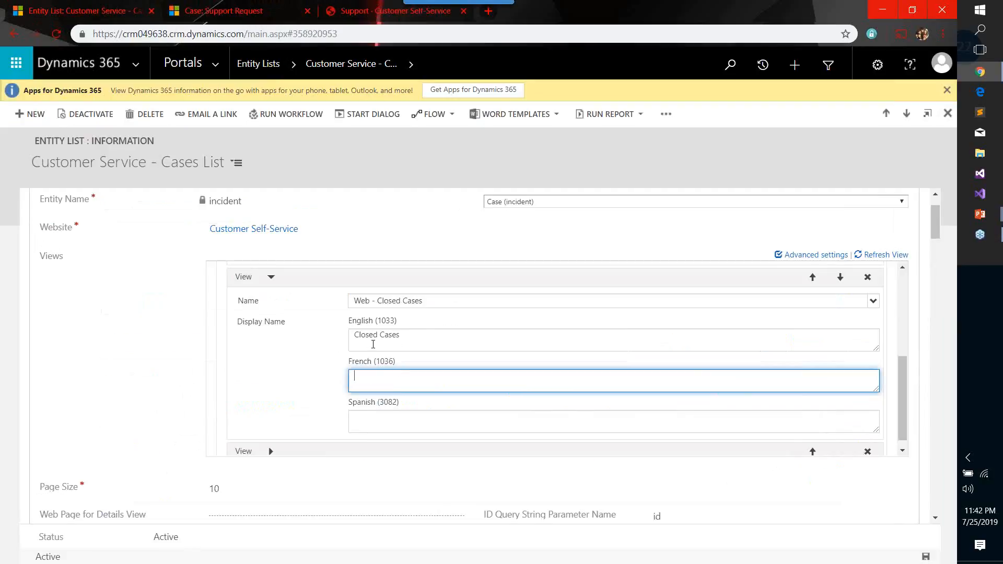
click(358, 16)
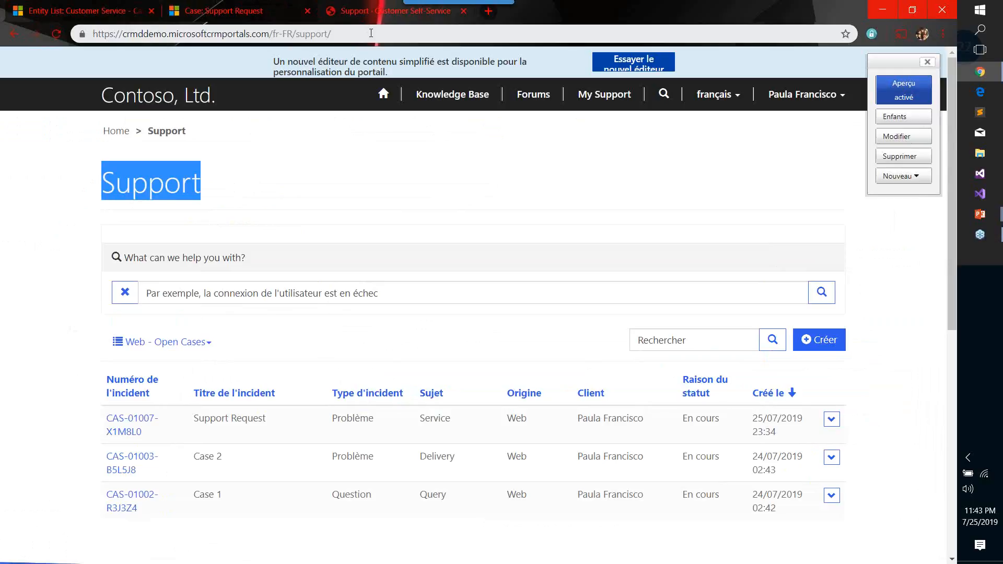
Step: Switch to the running PowerPoint slide show and advance to slide 23
click(979, 214)
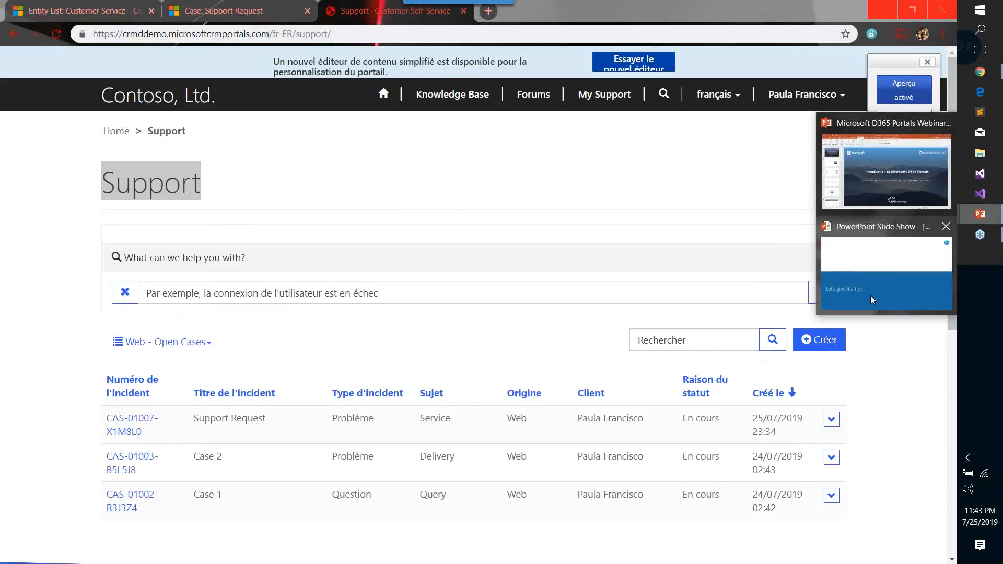
click(870, 295)
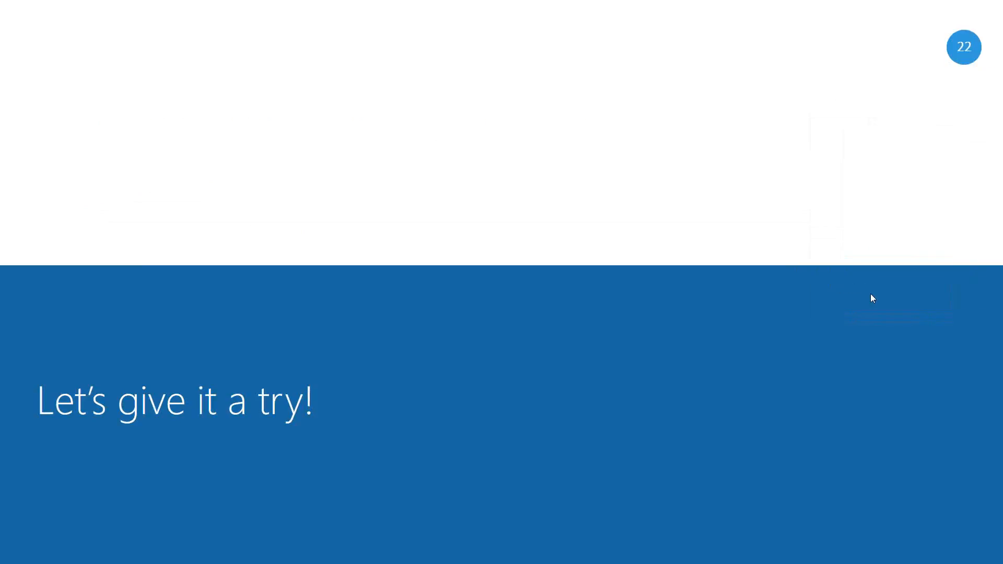
click(638, 264)
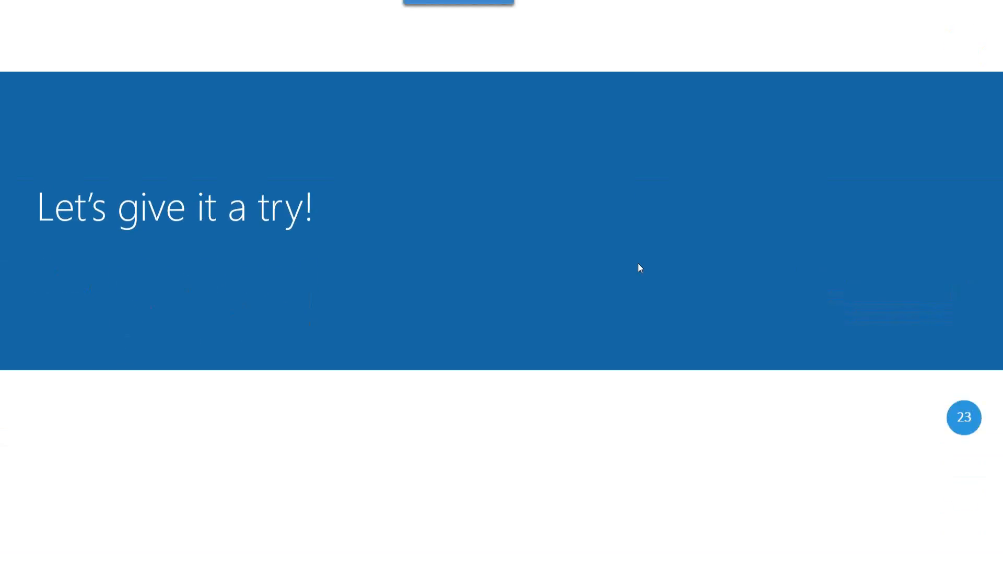